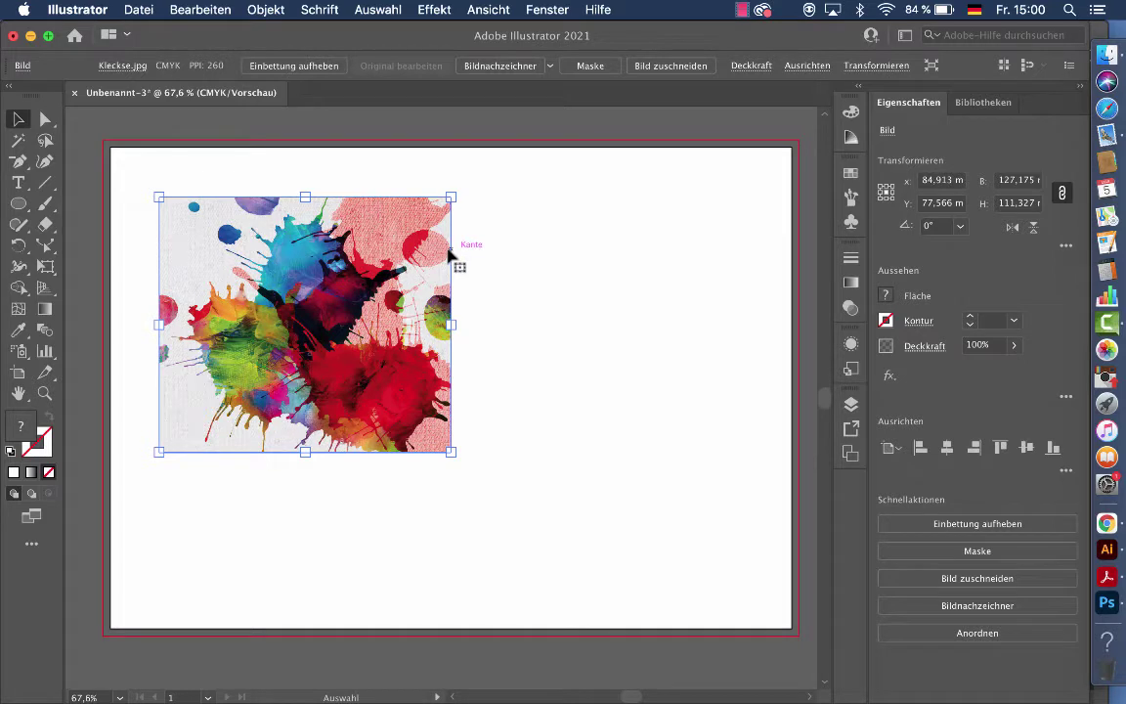
- View the full list of available brushes and close it again
left_click(851, 195)
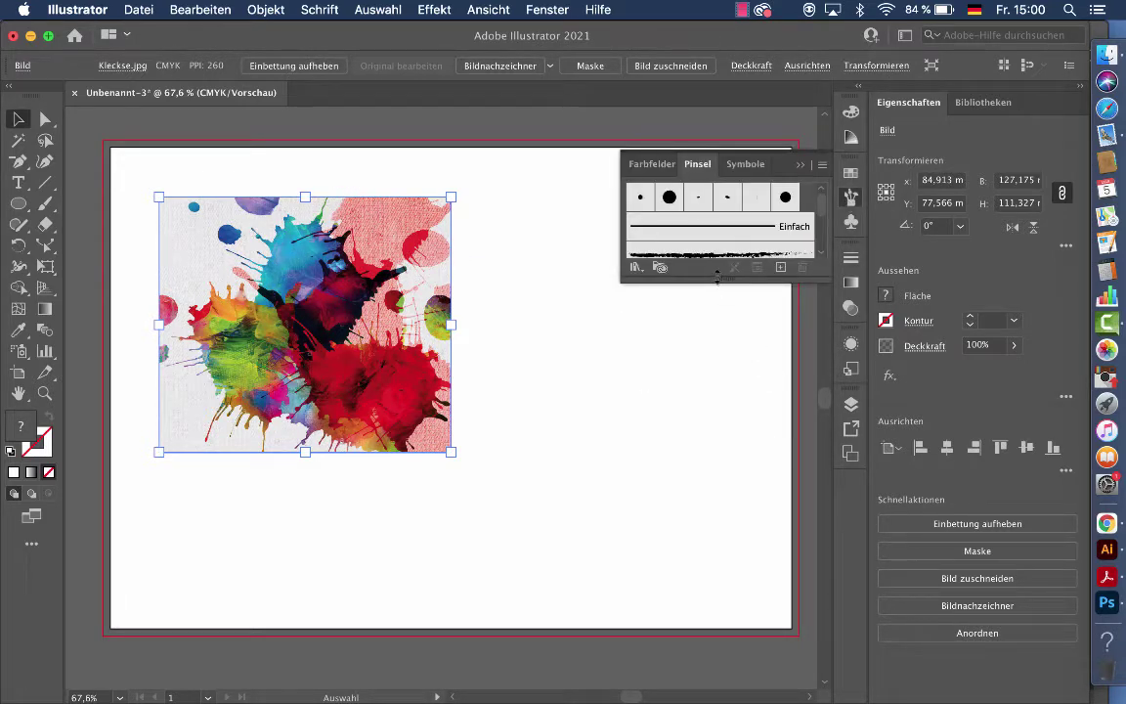
left_click_drag(721, 287, 721, 484)
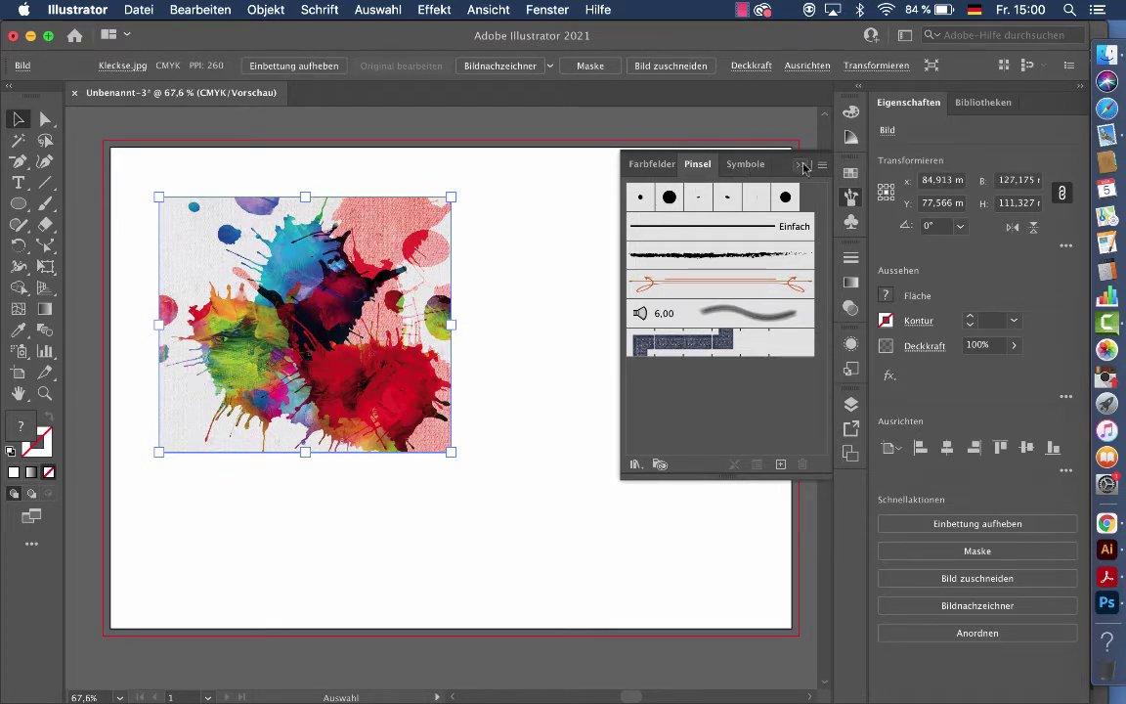
left_click(798, 167)
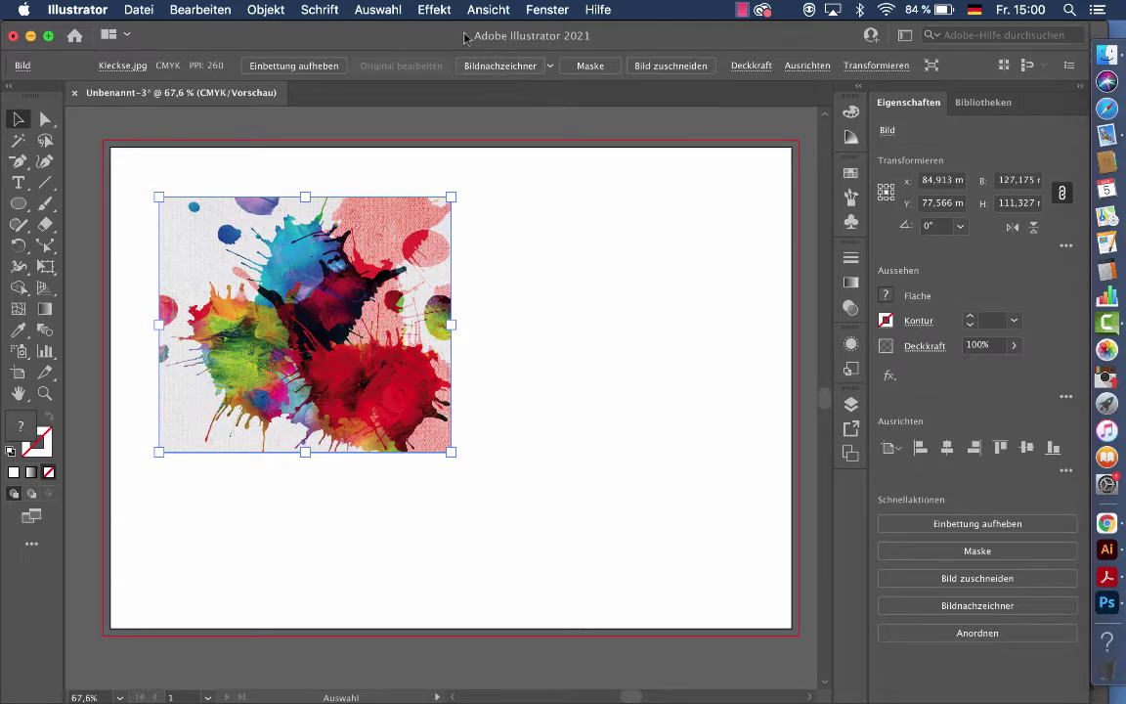
- Examine the link details of the placed image Kleckse.jpg, including its format, resolution and dimensions
left_click(548, 9)
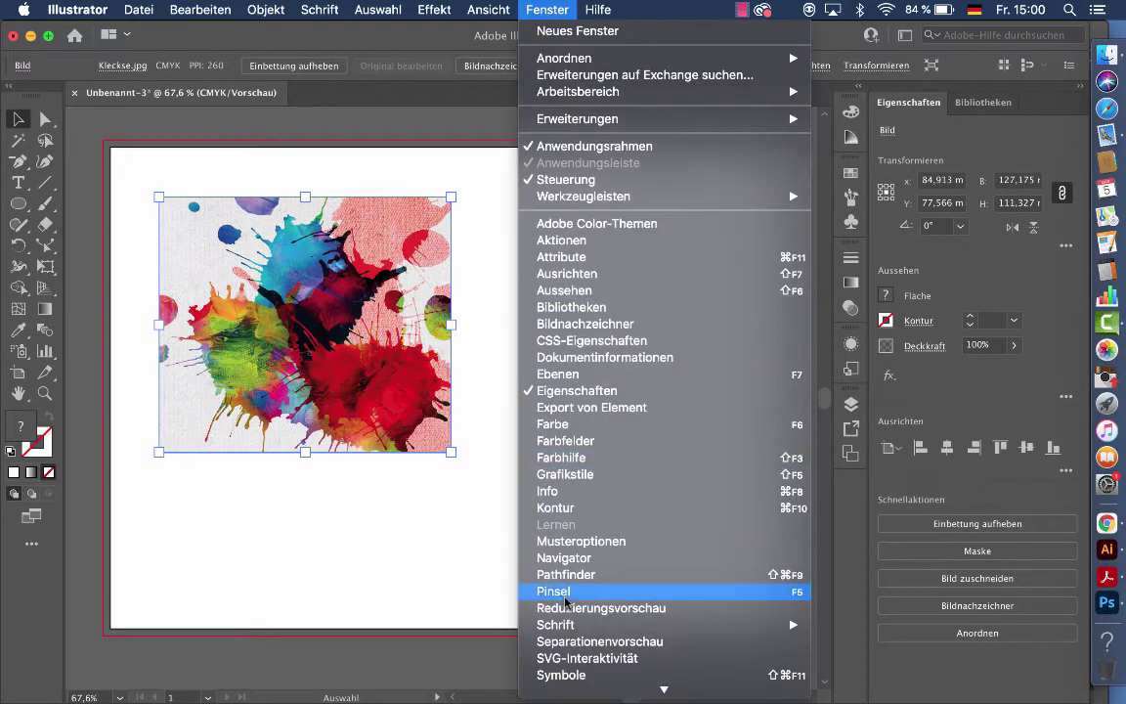
scroll(565, 596, "down", 5)
scroll(565, 601, "down", 1)
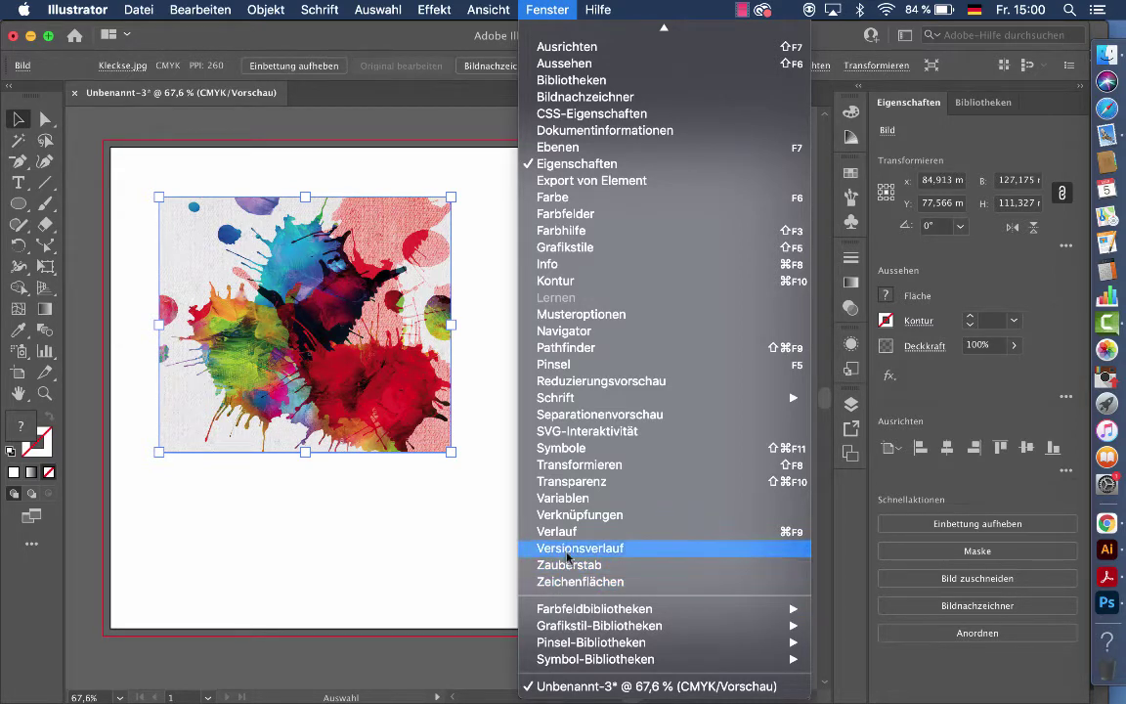
left_click(576, 517)
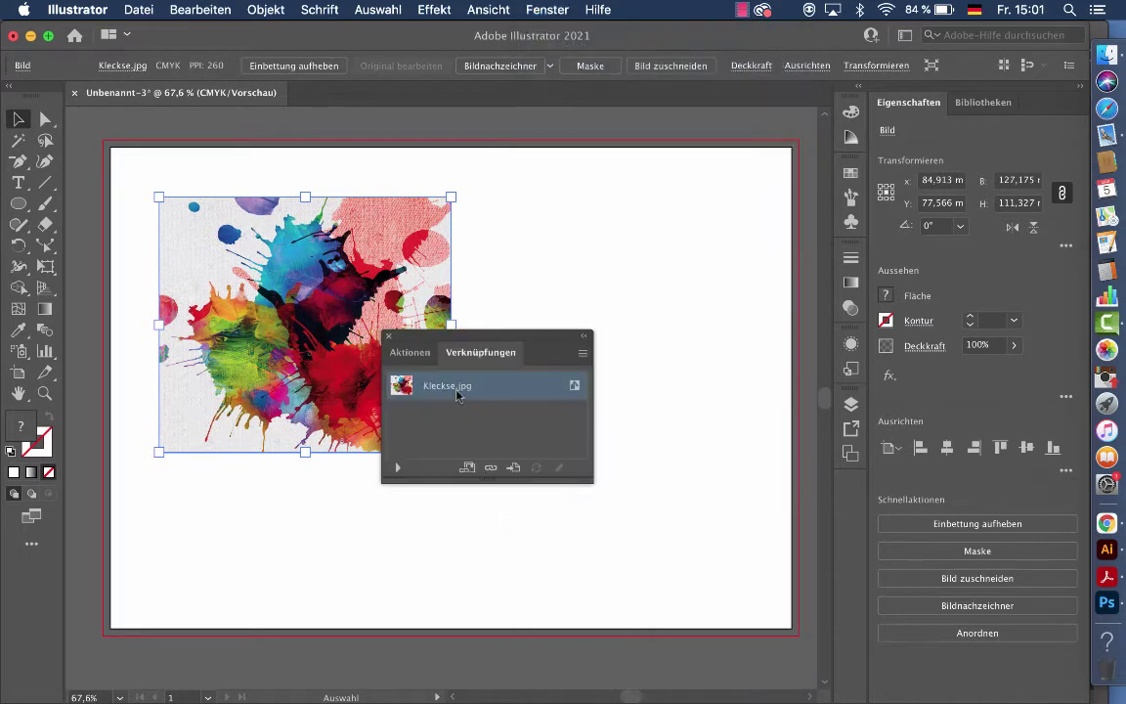
left_click_drag(465, 335, 522, 183)
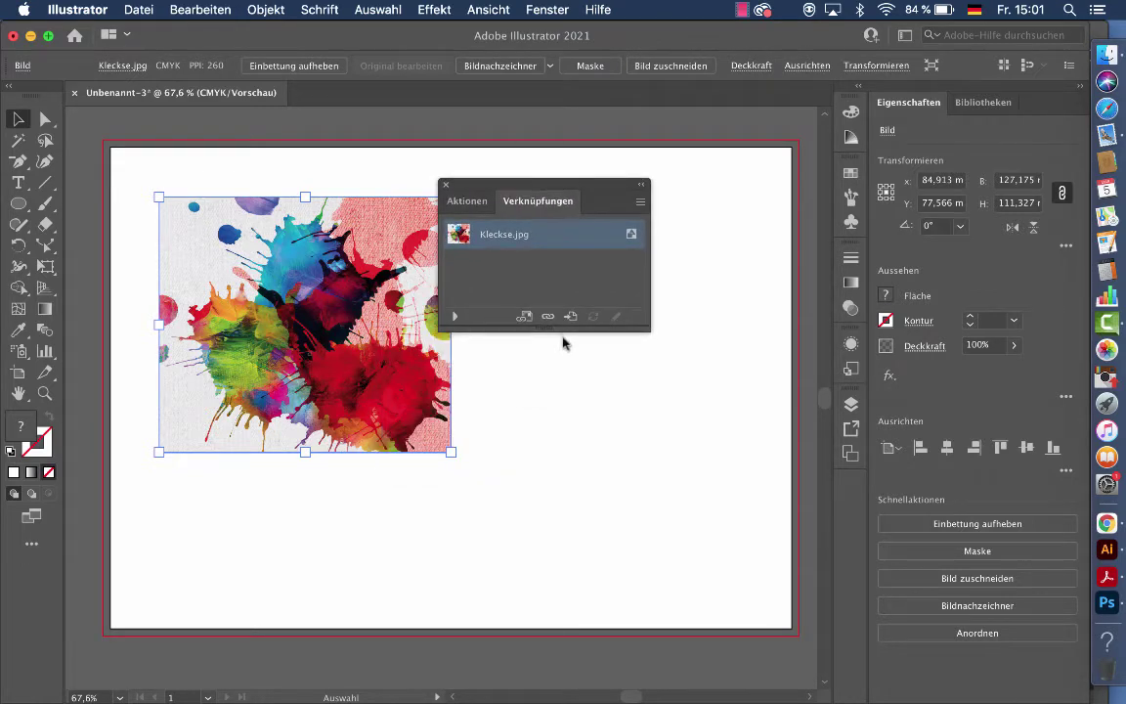
left_click_drag(555, 330, 558, 399)
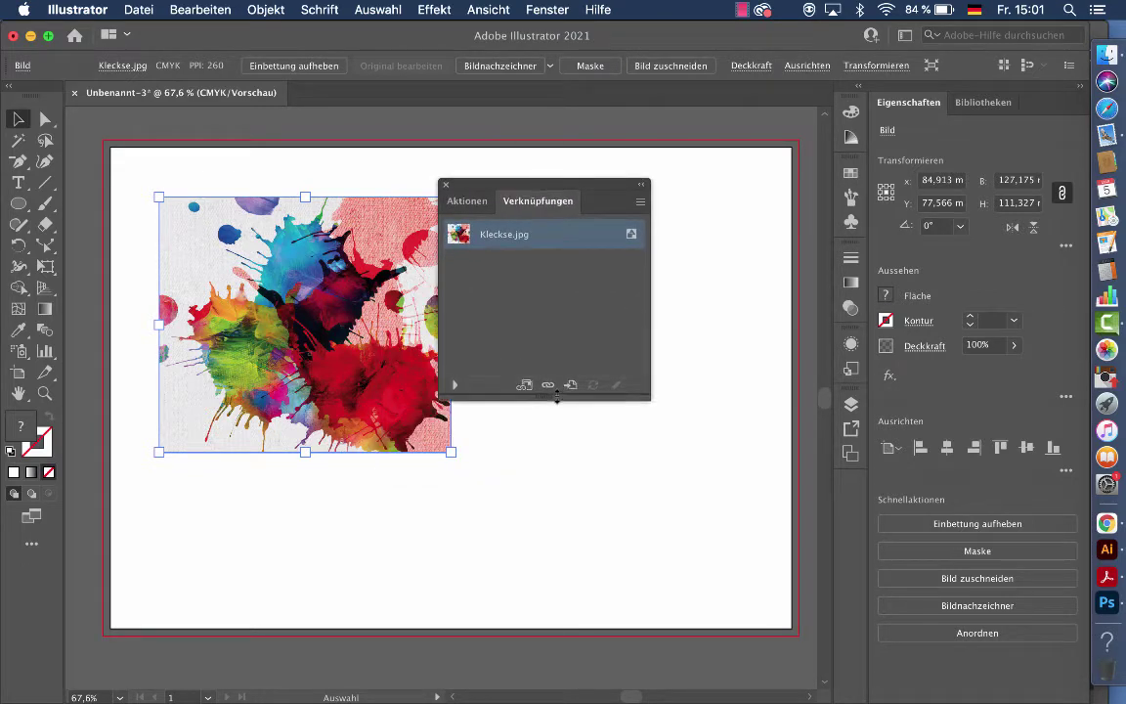
left_click(455, 386)
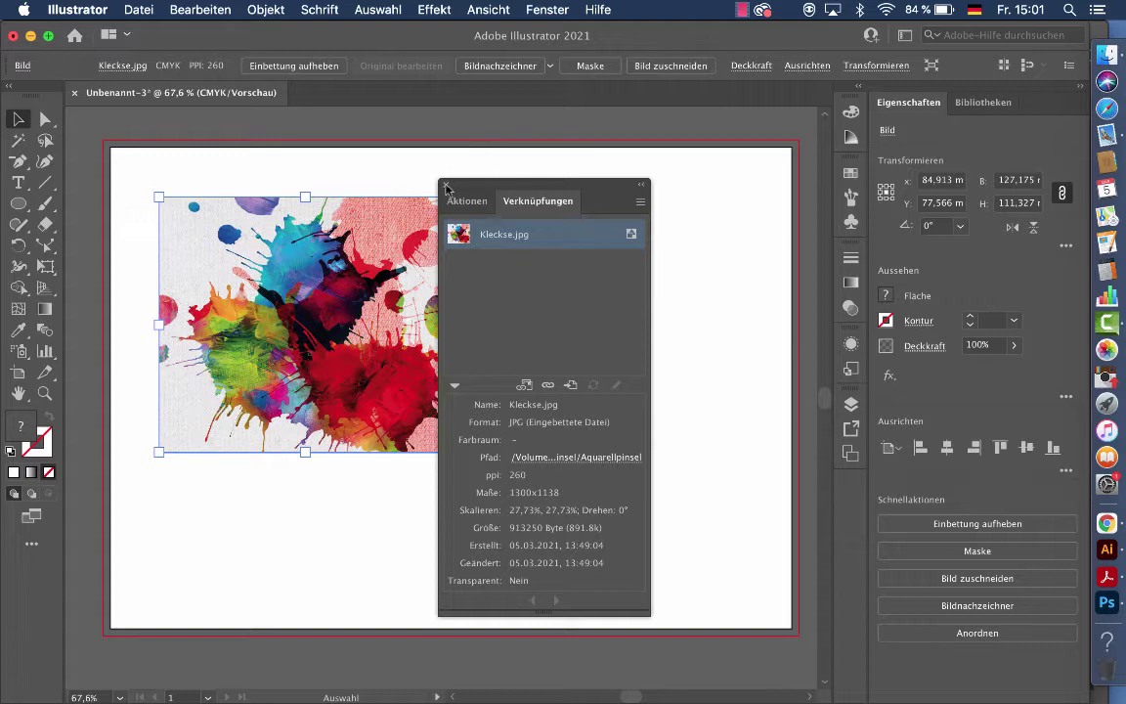
left_click_drag(446, 186, 534, 188)
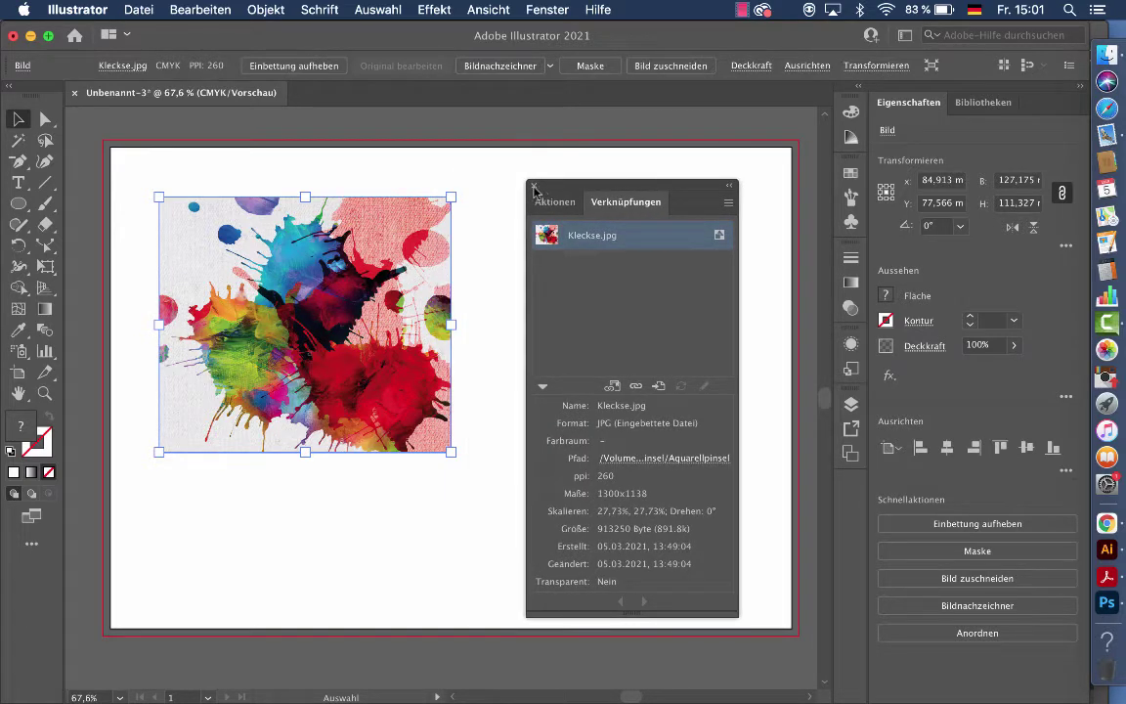
left_click(533, 186)
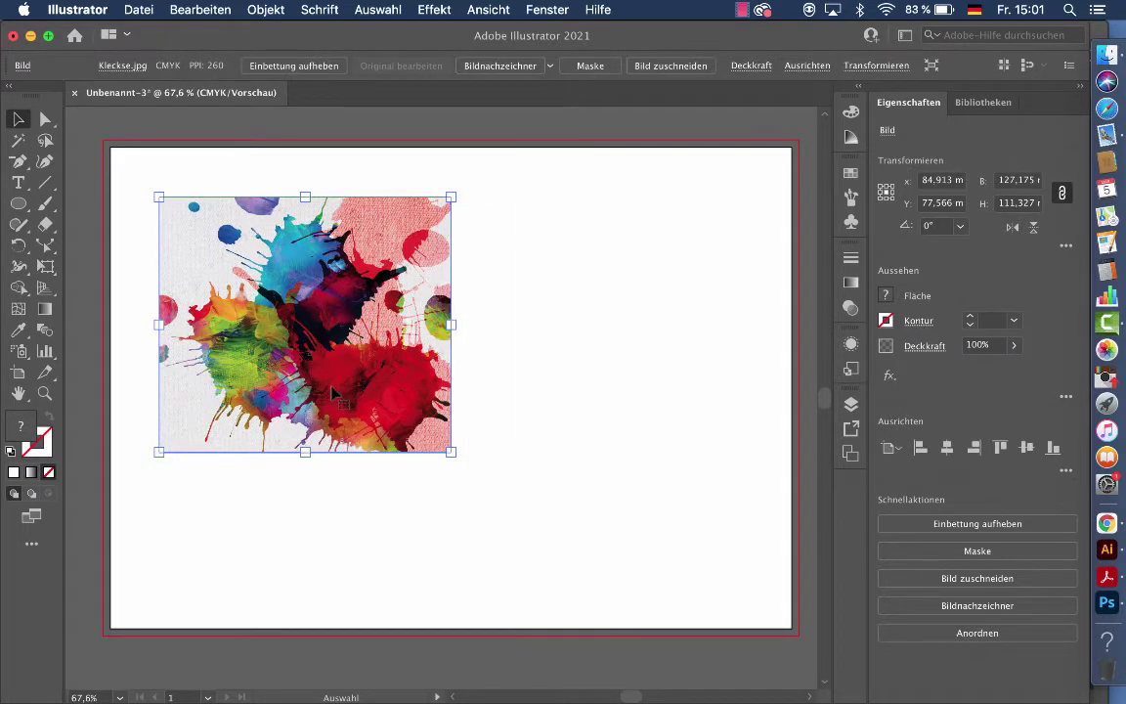
- Trace the paint-splash image with the image tracer and apply the preset Hohe Fototreue
left_click(512, 66)
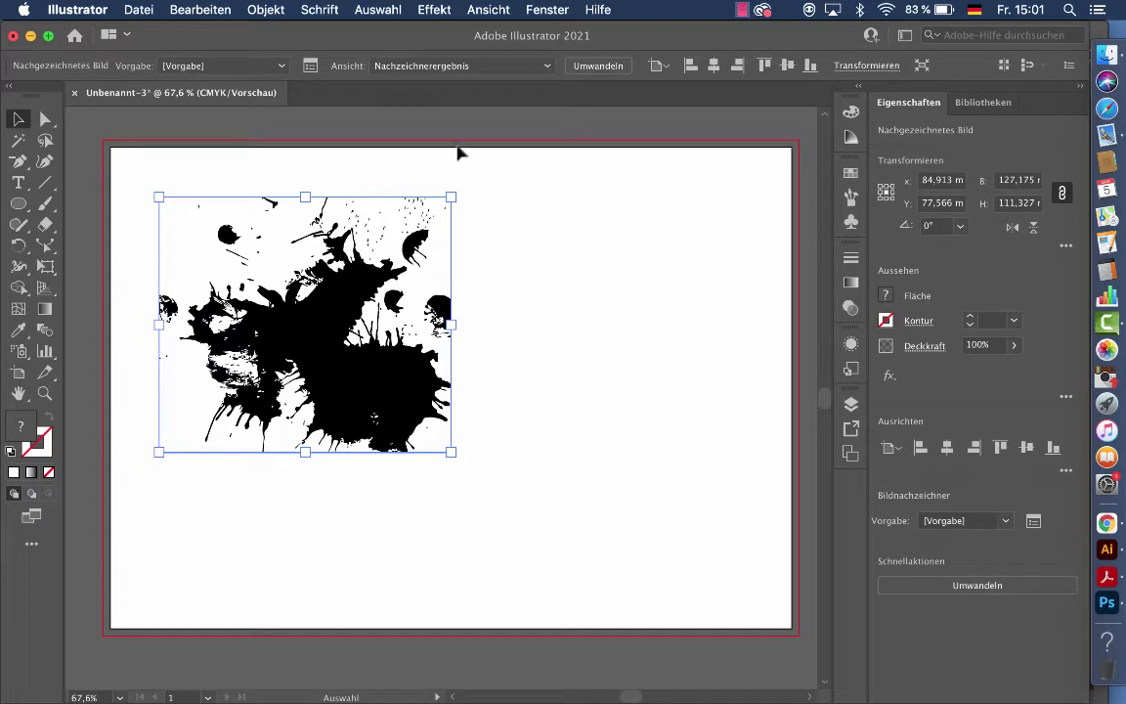
left_click(539, 11)
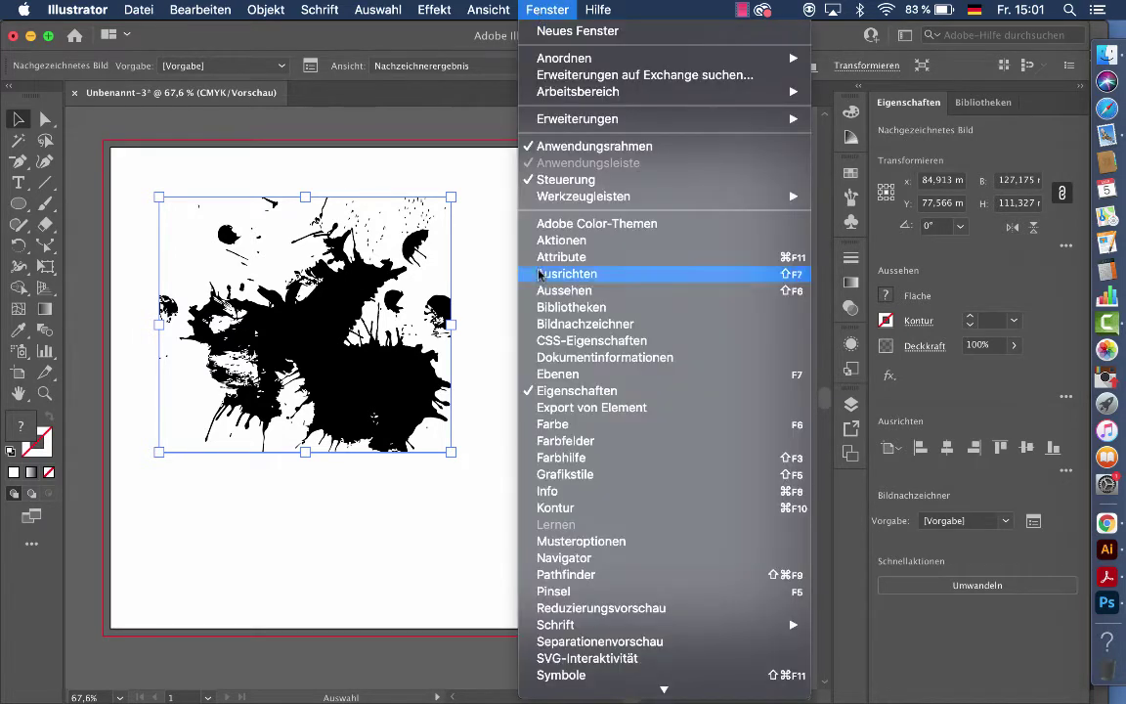
left_click(562, 323)
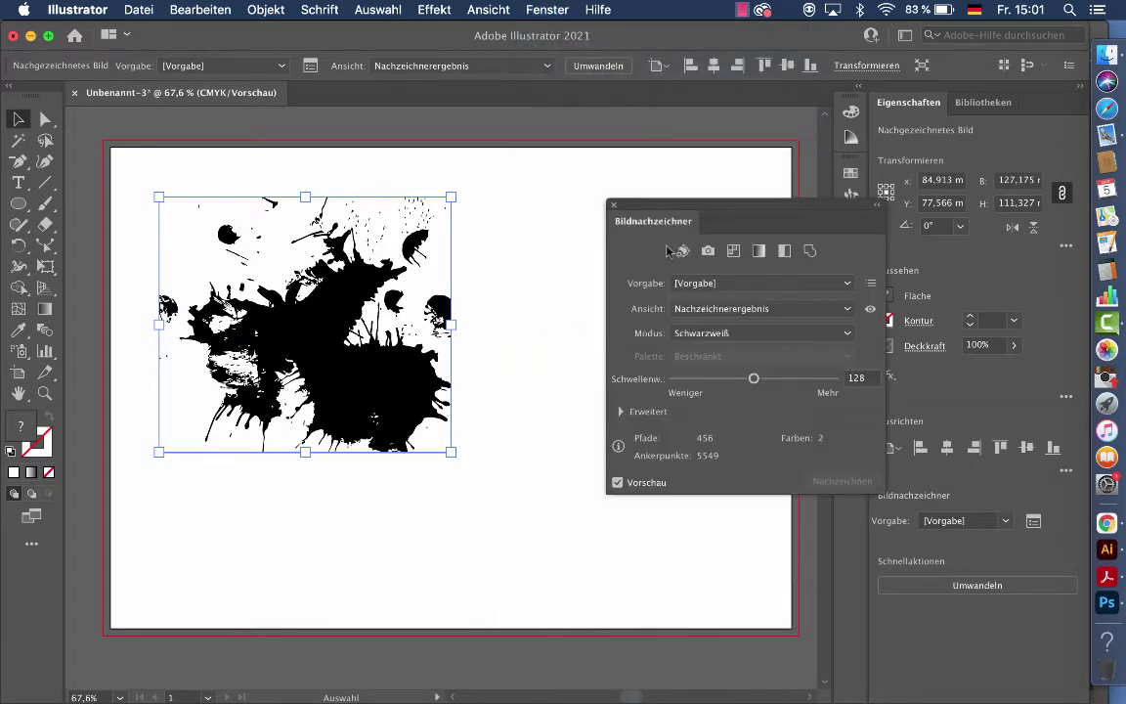
left_click_drag(599, 217, 527, 188)
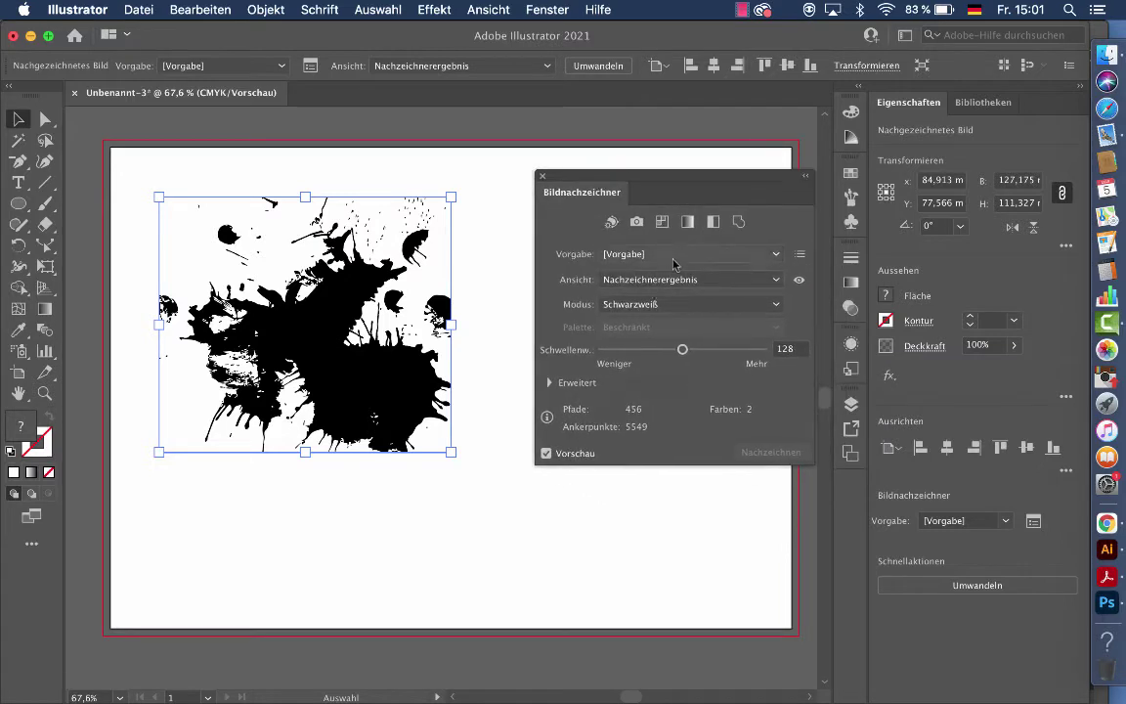
left_click(673, 254)
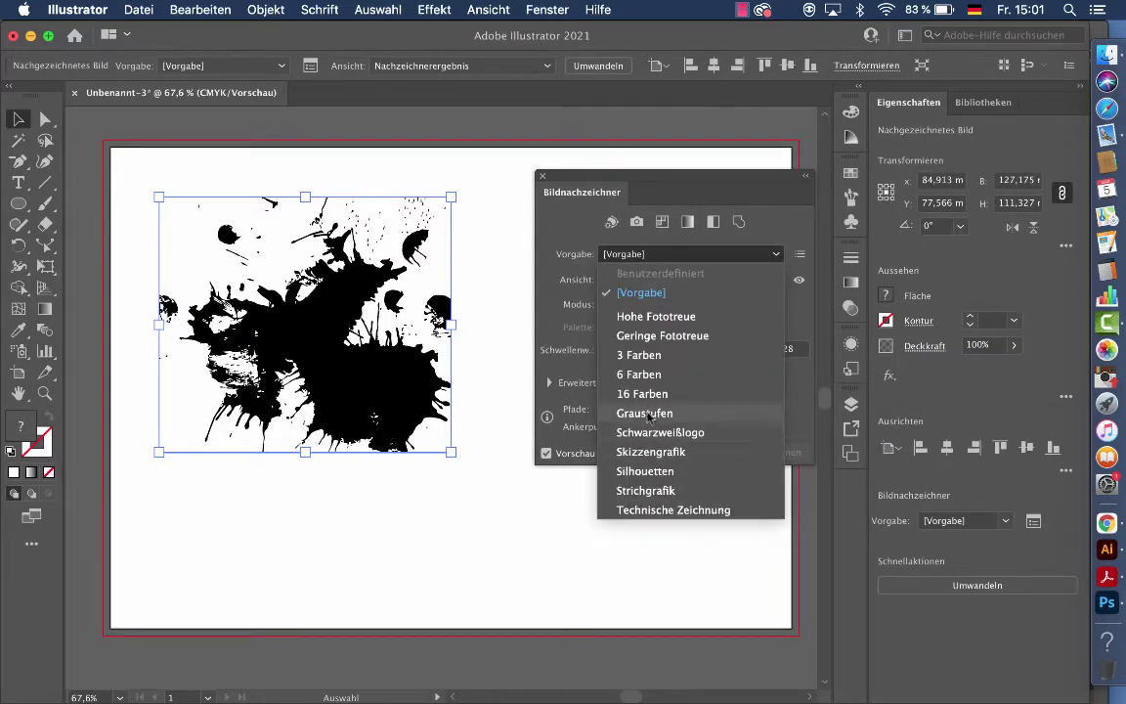
left_click(650, 317)
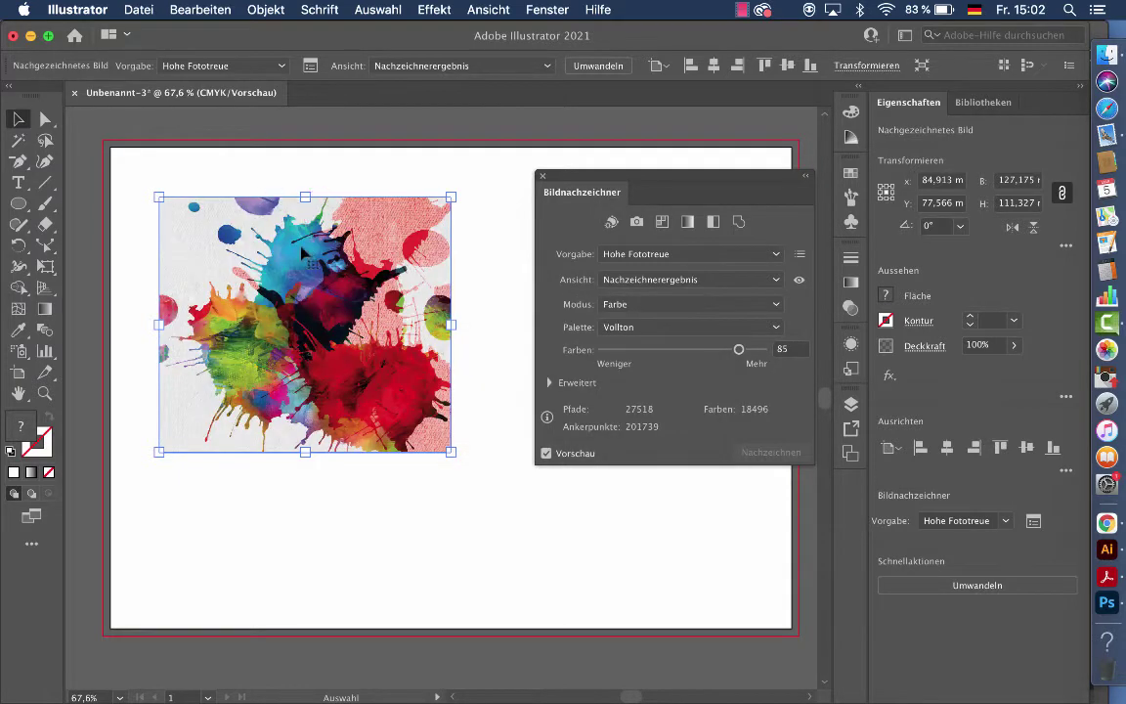
- Reduce the trace's colour accuracy to 19 and switch its palette to Automatisch
left_click(787, 349)
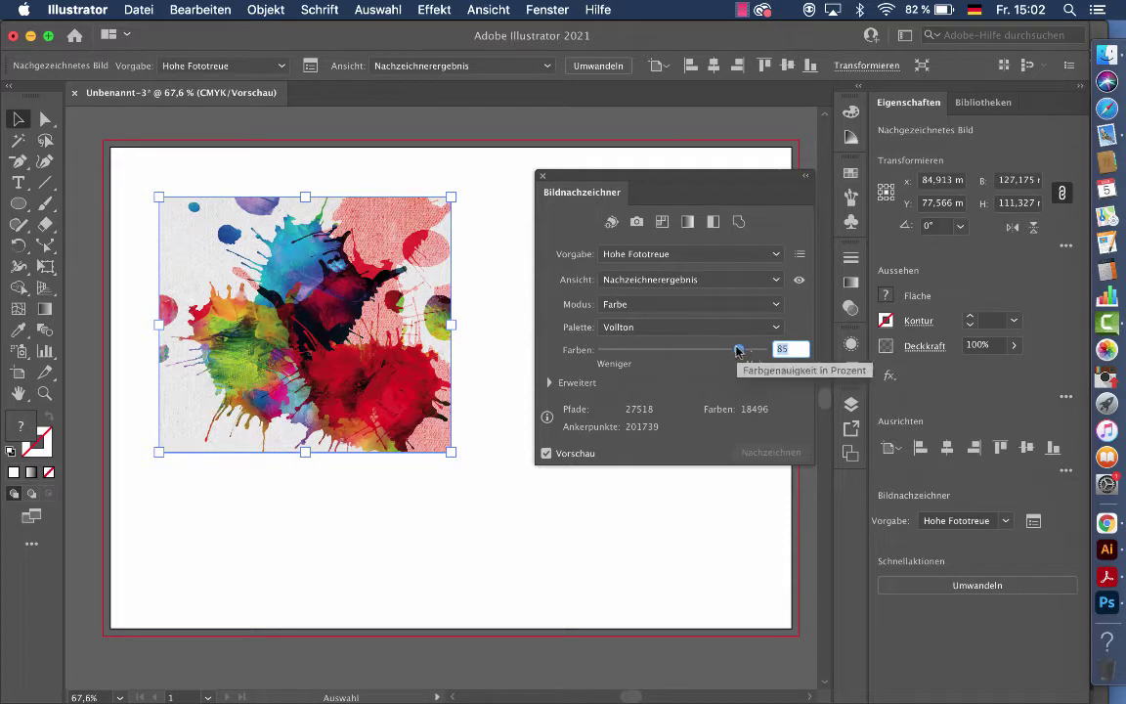
left_click_drag(739, 350, 632, 352)
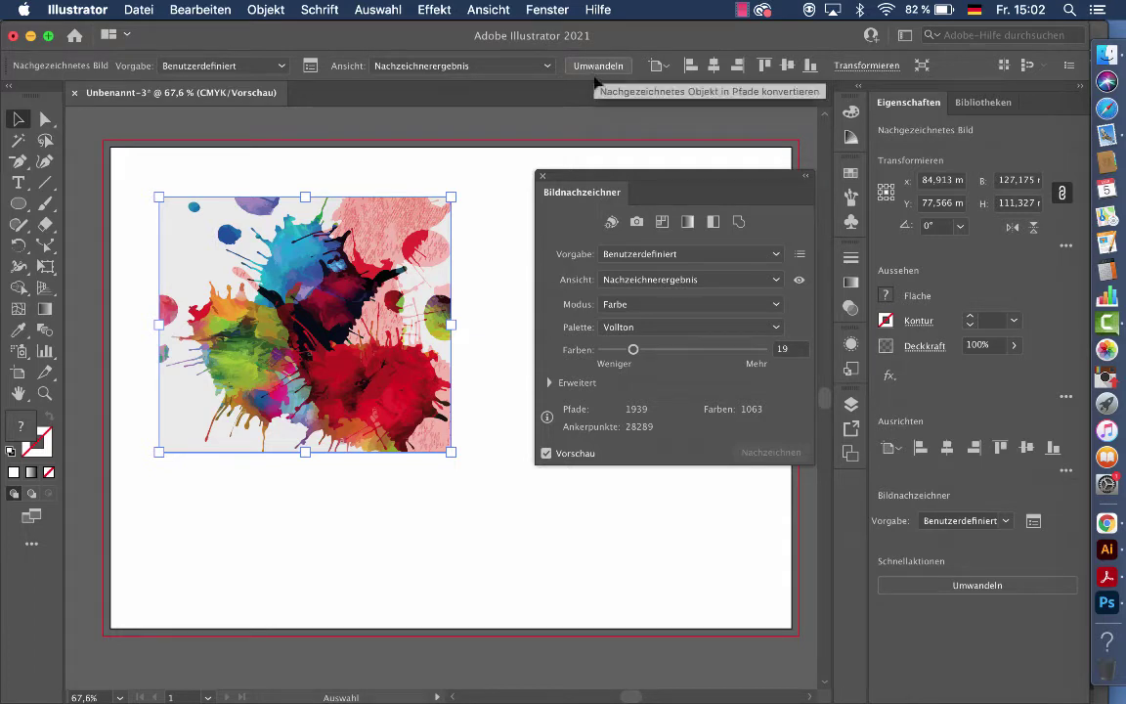
left_click(675, 327)
left_click(673, 333)
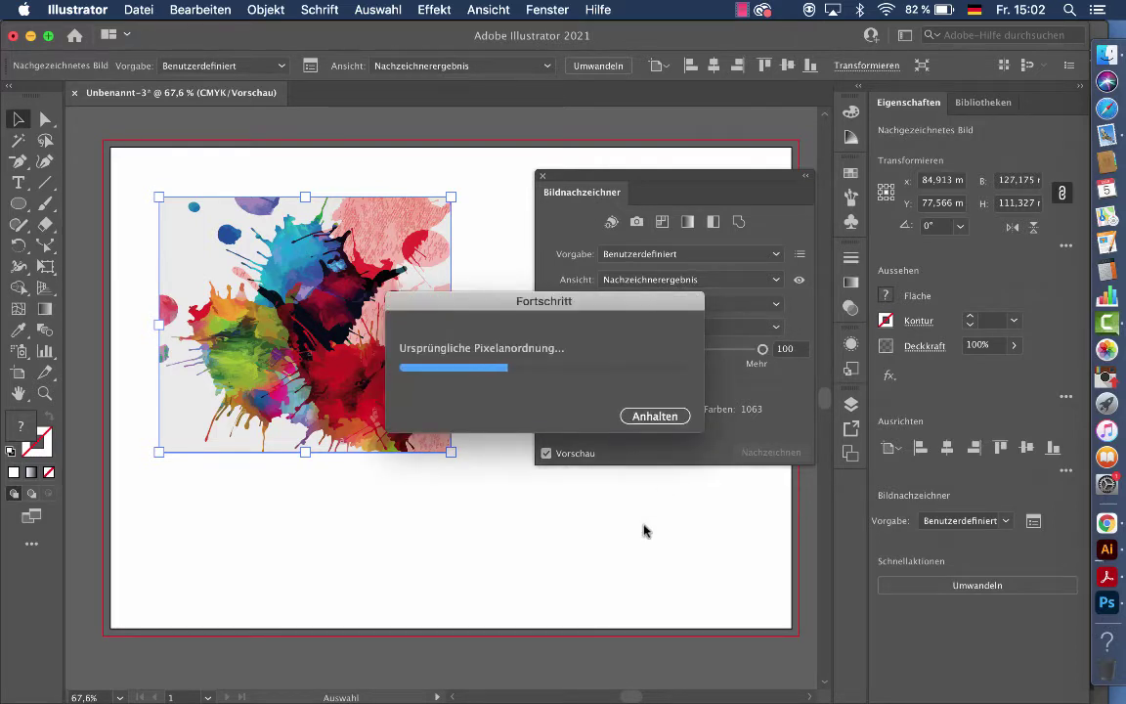
left_click_drag(520, 299, 337, 303)
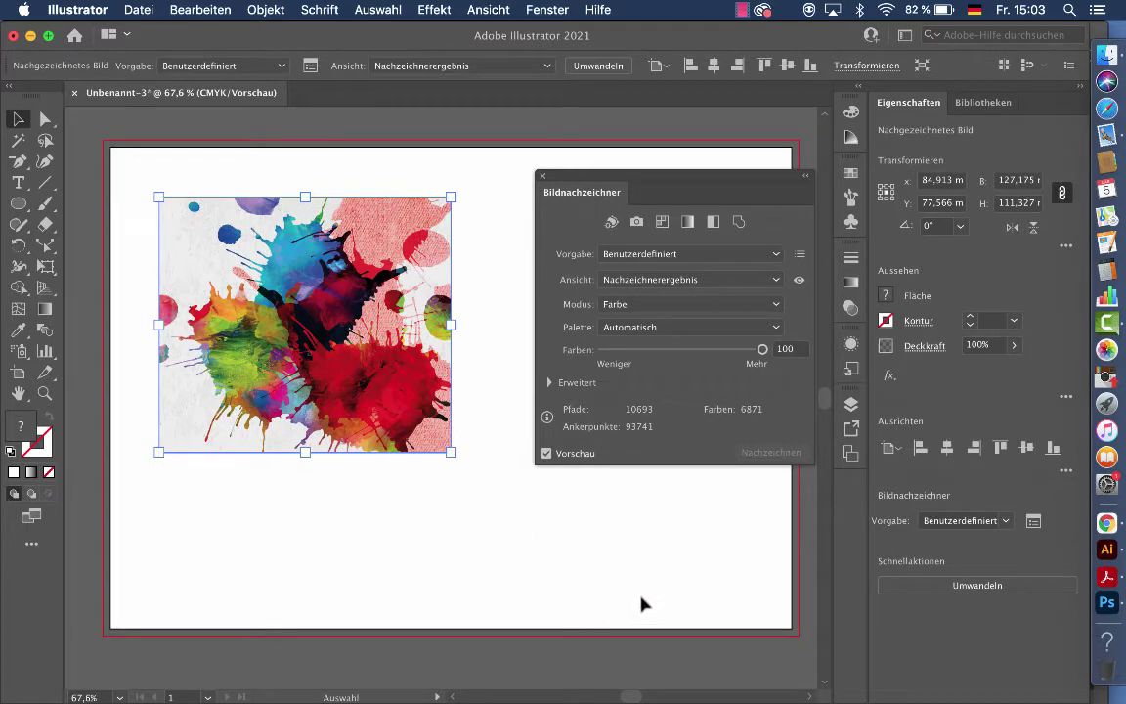
- Check the trace's colour mode options and set its palette to Dokumentbibliothek
left_click(777, 306)
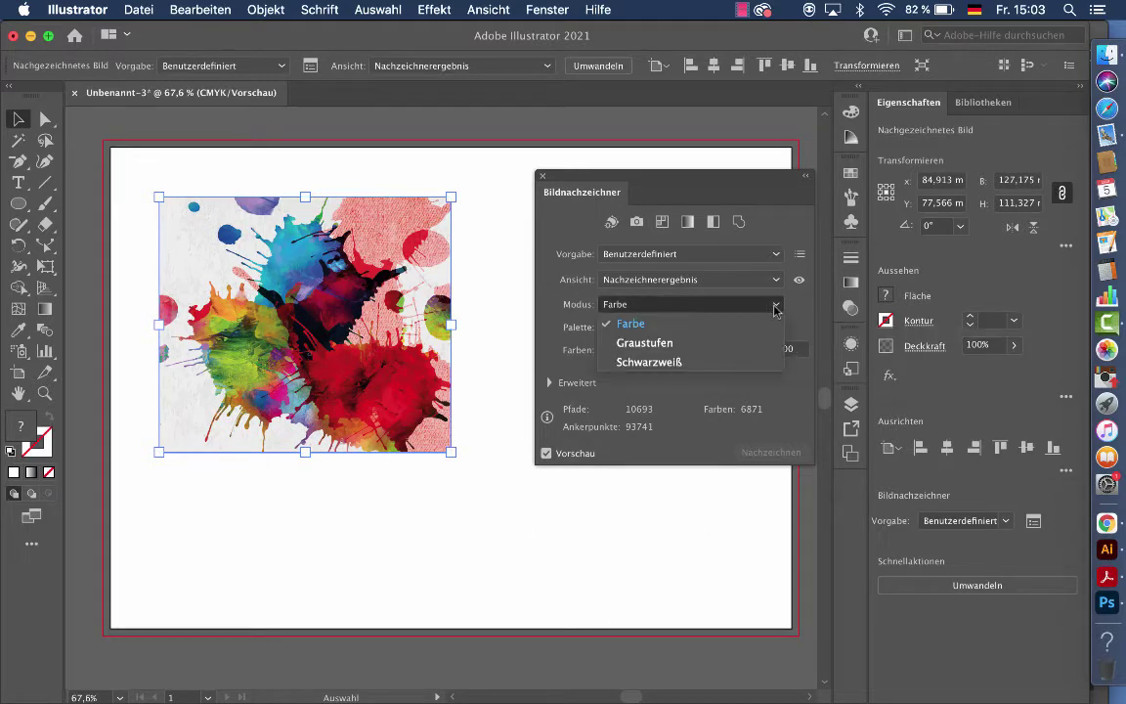
left_click(776, 307)
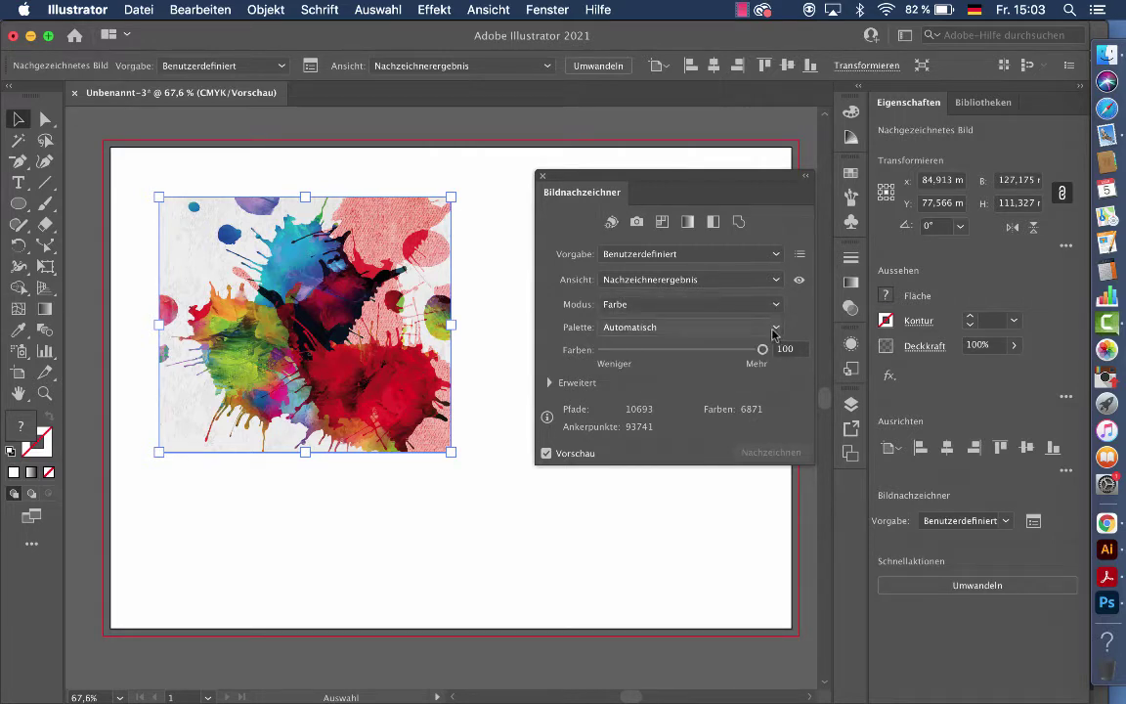
left_click(775, 330)
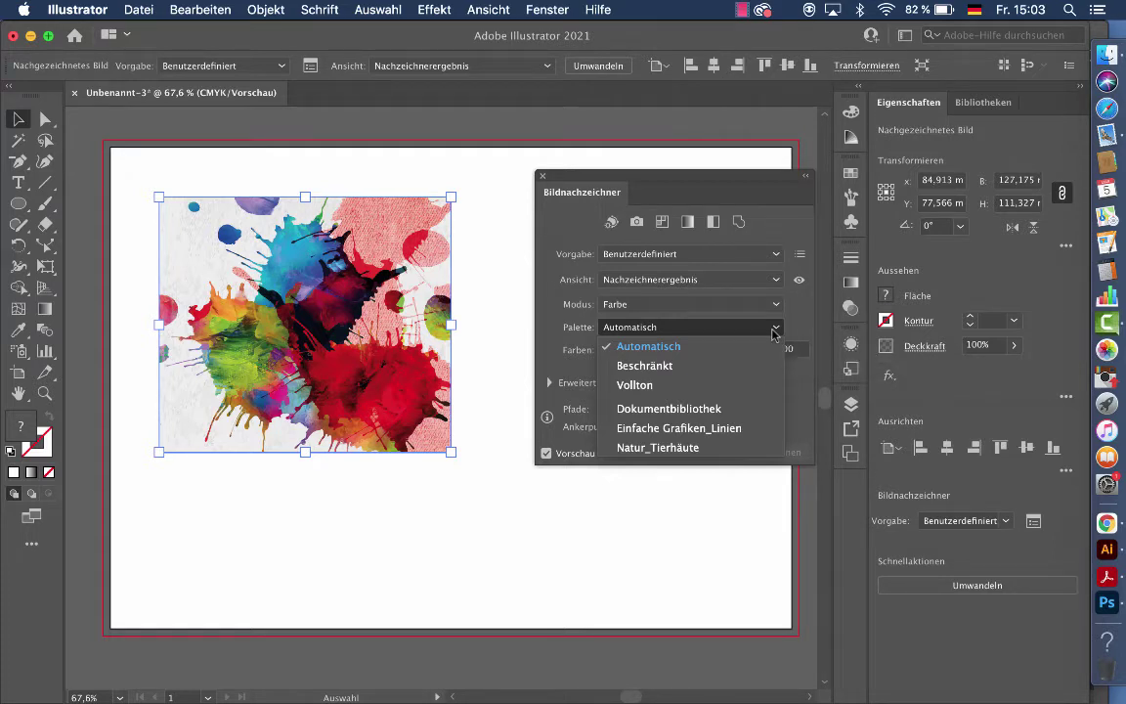
left_click(713, 415)
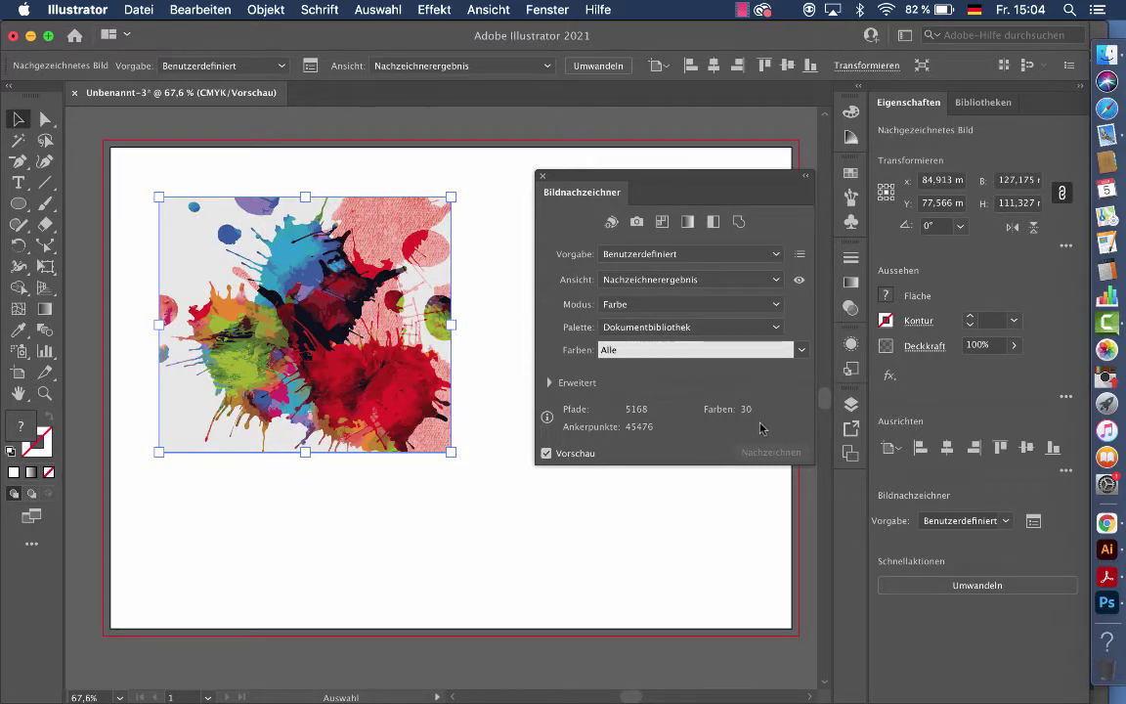
- Delete all document swatches from black through the last colour group, keeping only none, registration and white
left_click(852, 173)
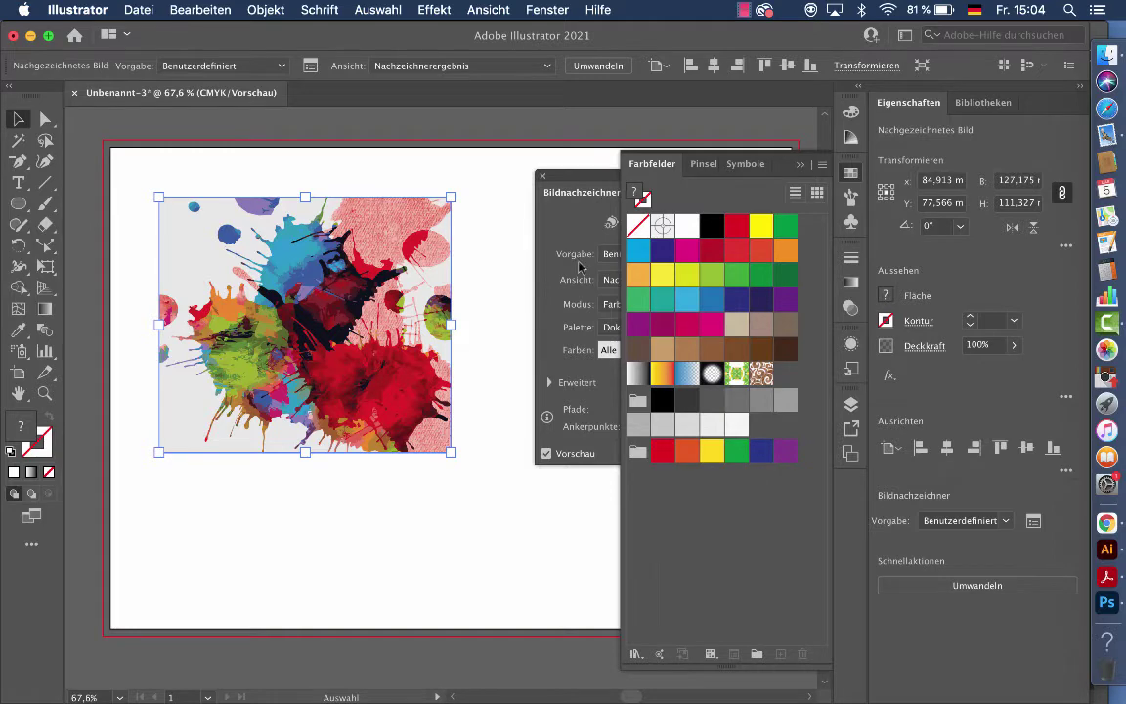
left_click_drag(586, 183, 410, 190)
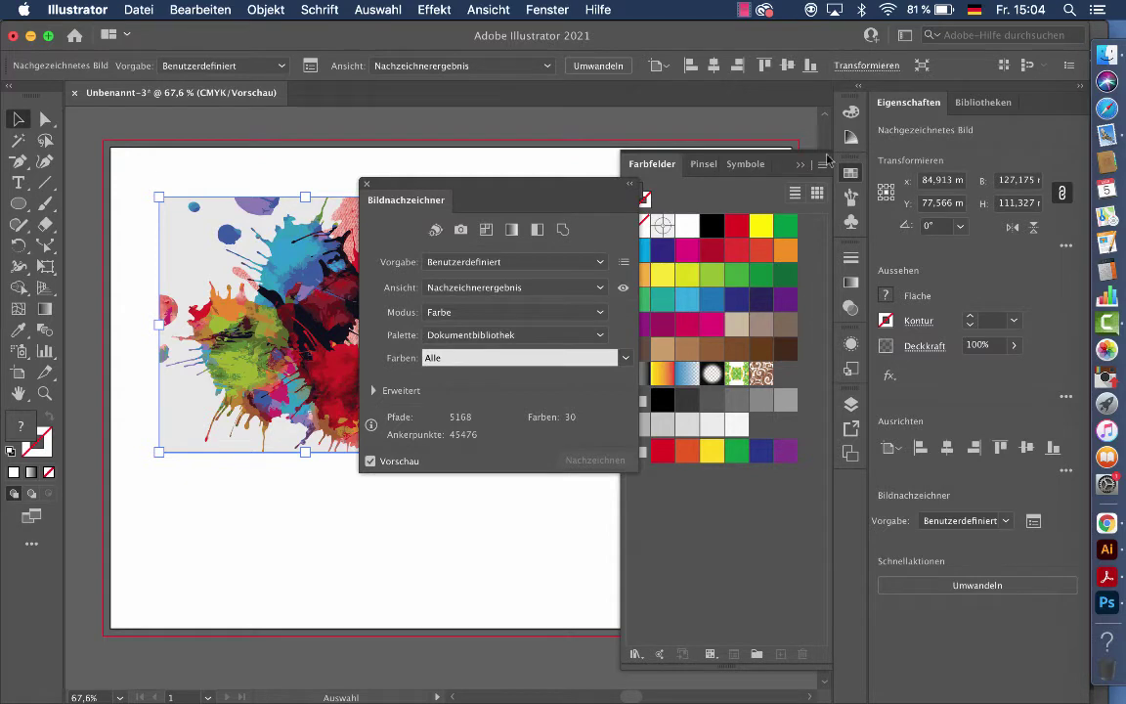
left_click(712, 226)
left_click(786, 451, "shift")
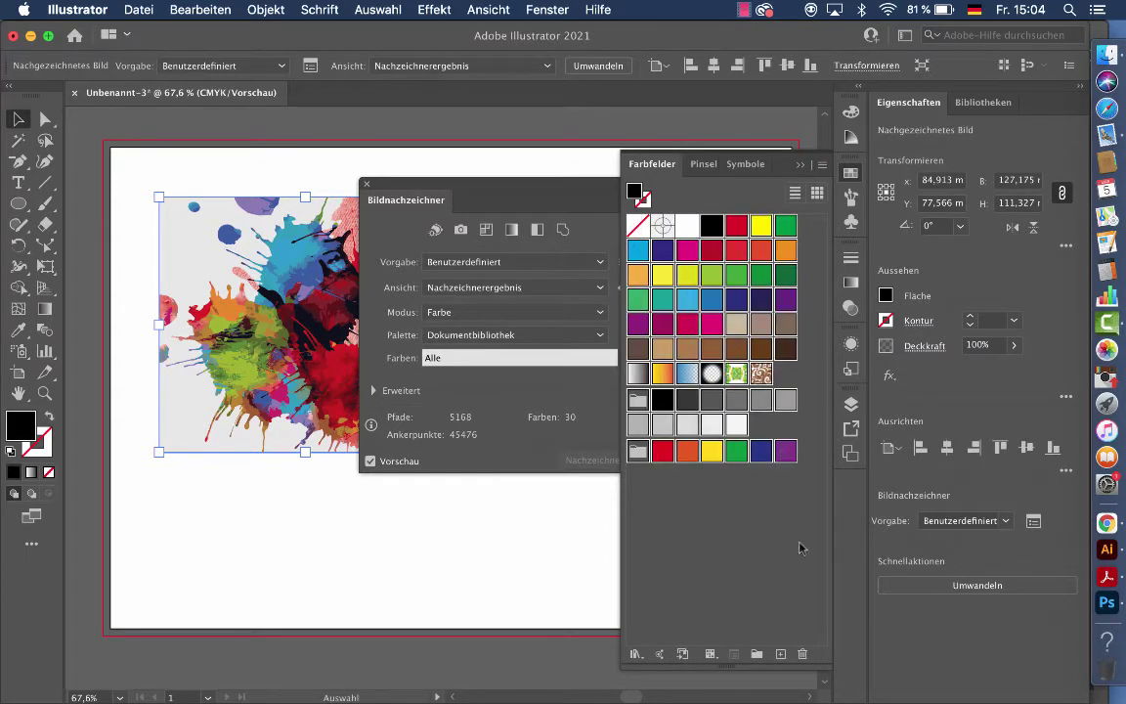
left_click(803, 656)
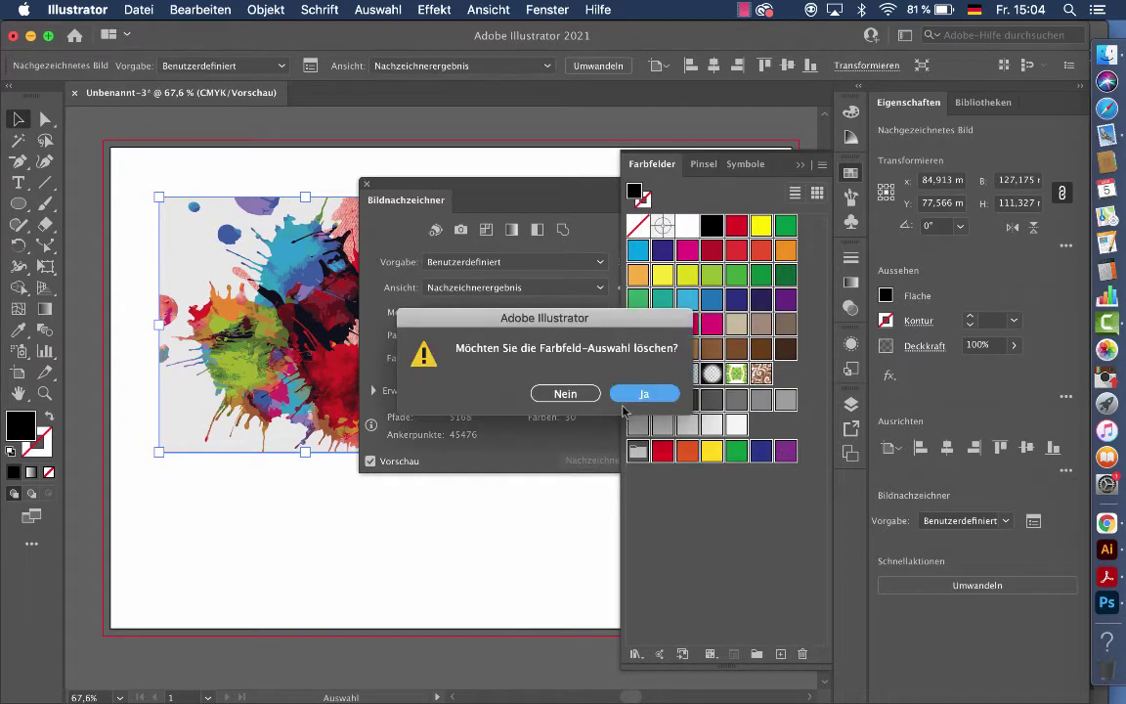
key("Return")
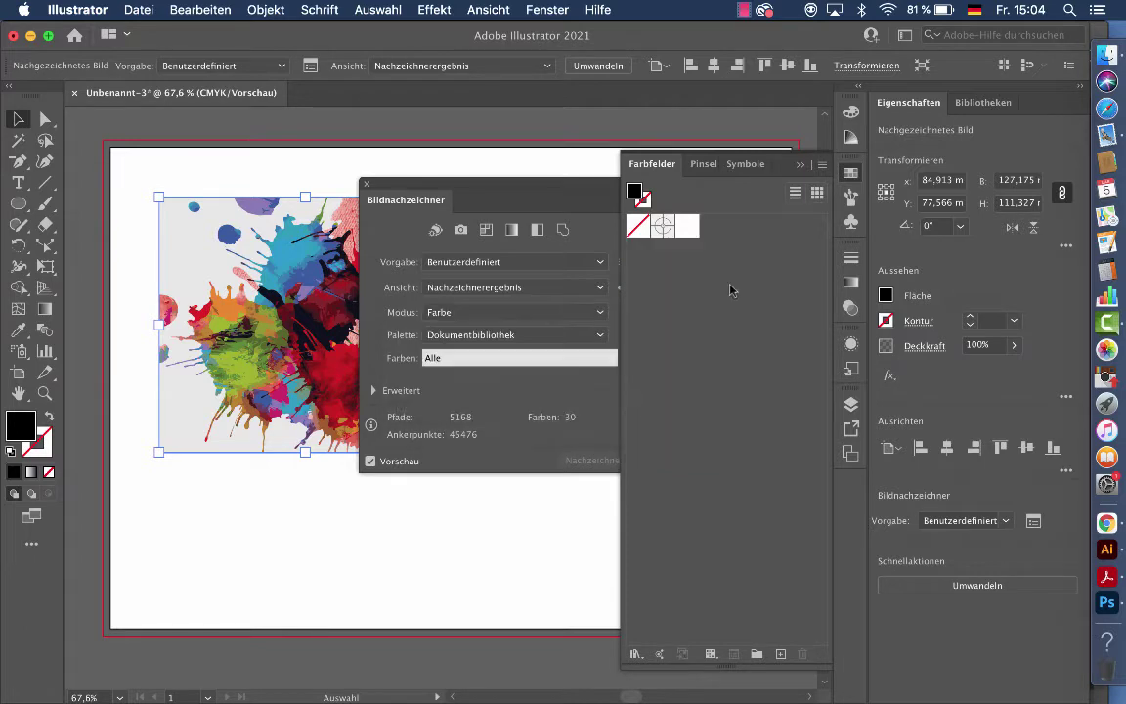
- Open the Pop-Art swatch library under Kunstgeschichte and add all its colour groups to the document swatches
left_click(823, 165)
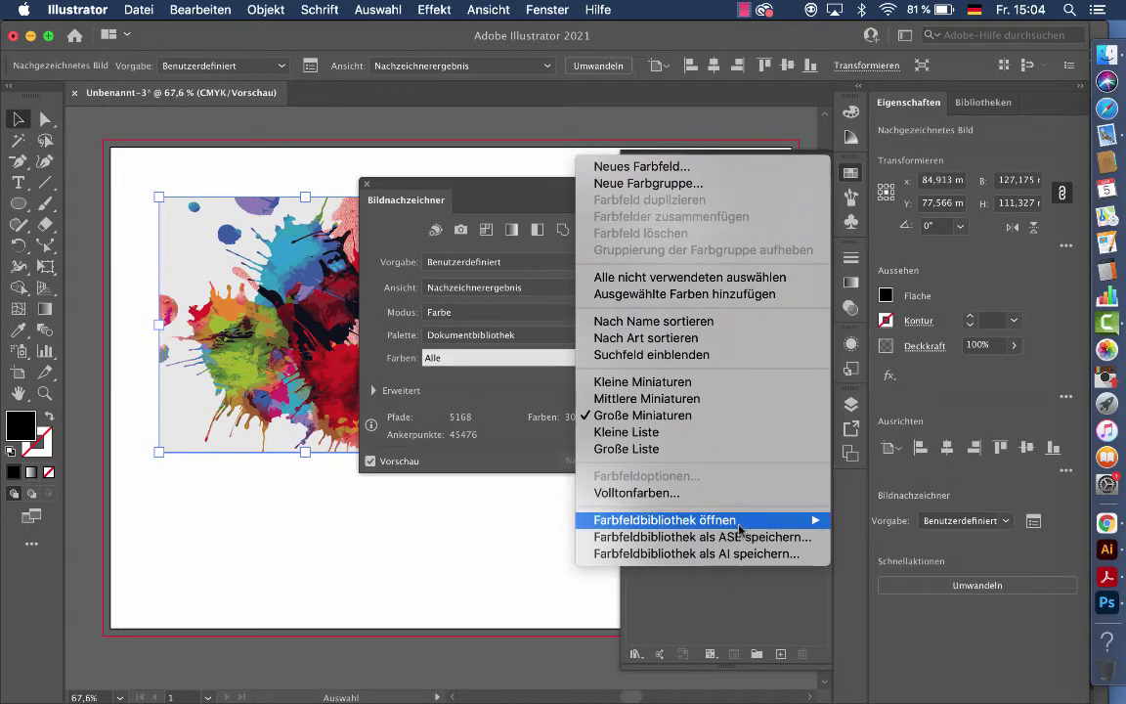
mouse_move(745, 520)
mouse_move(991, 381)
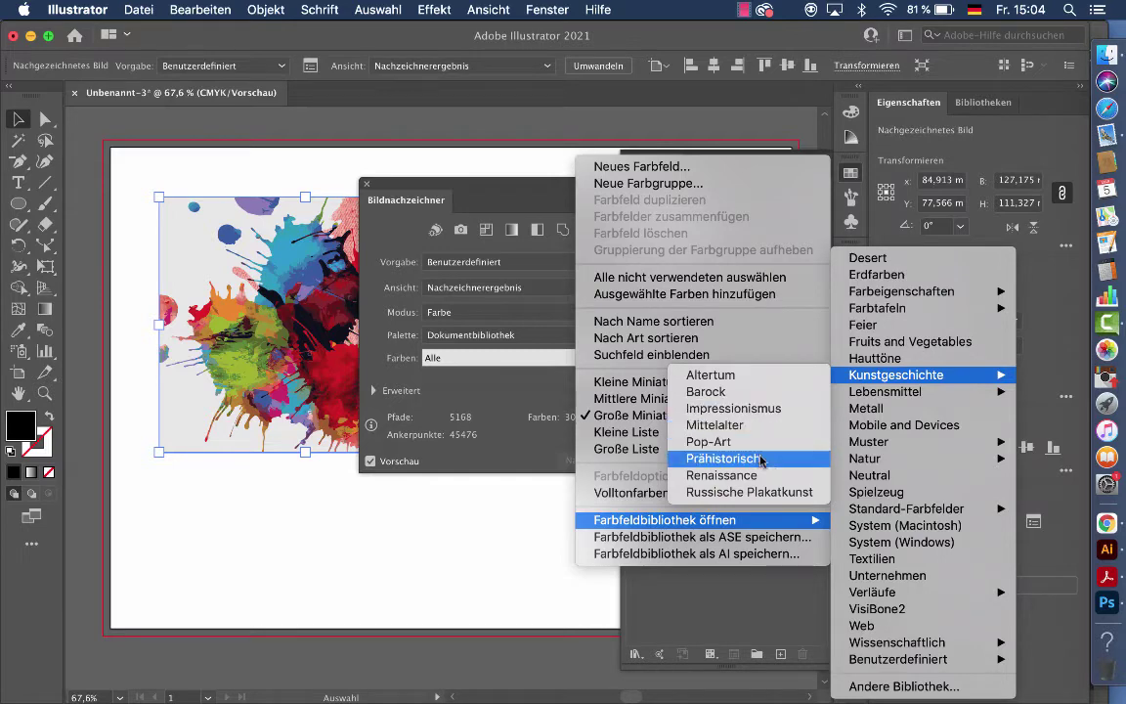
left_click(708, 441)
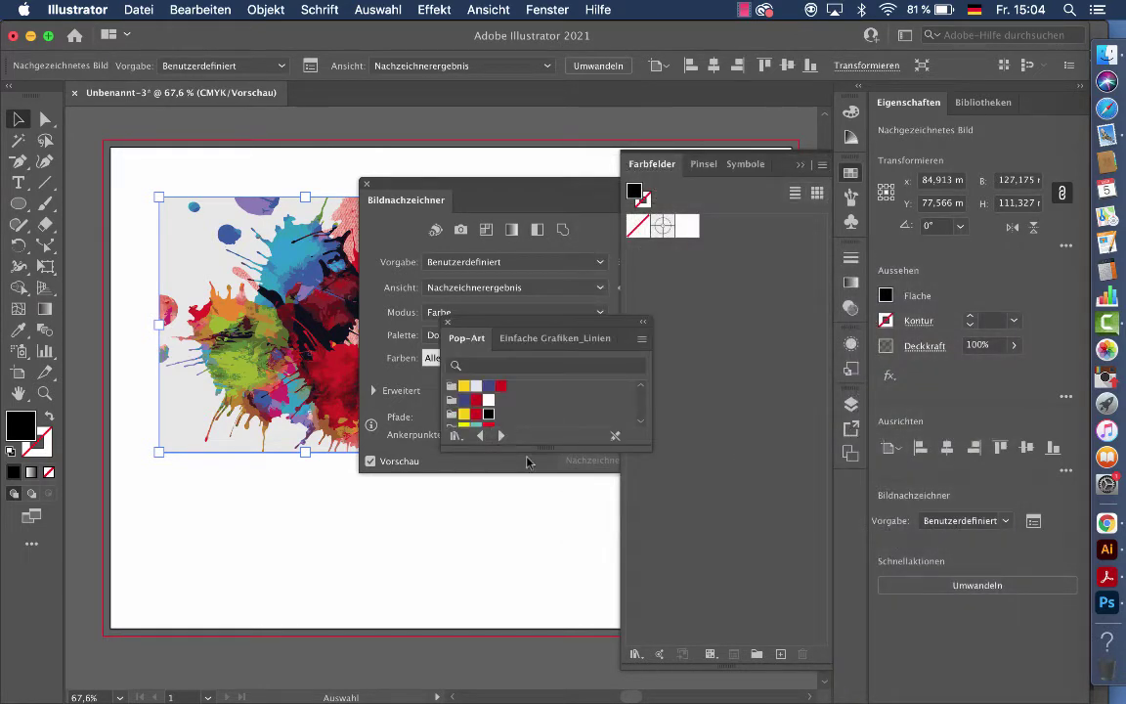
left_click_drag(529, 449, 529, 675)
left_click(452, 512)
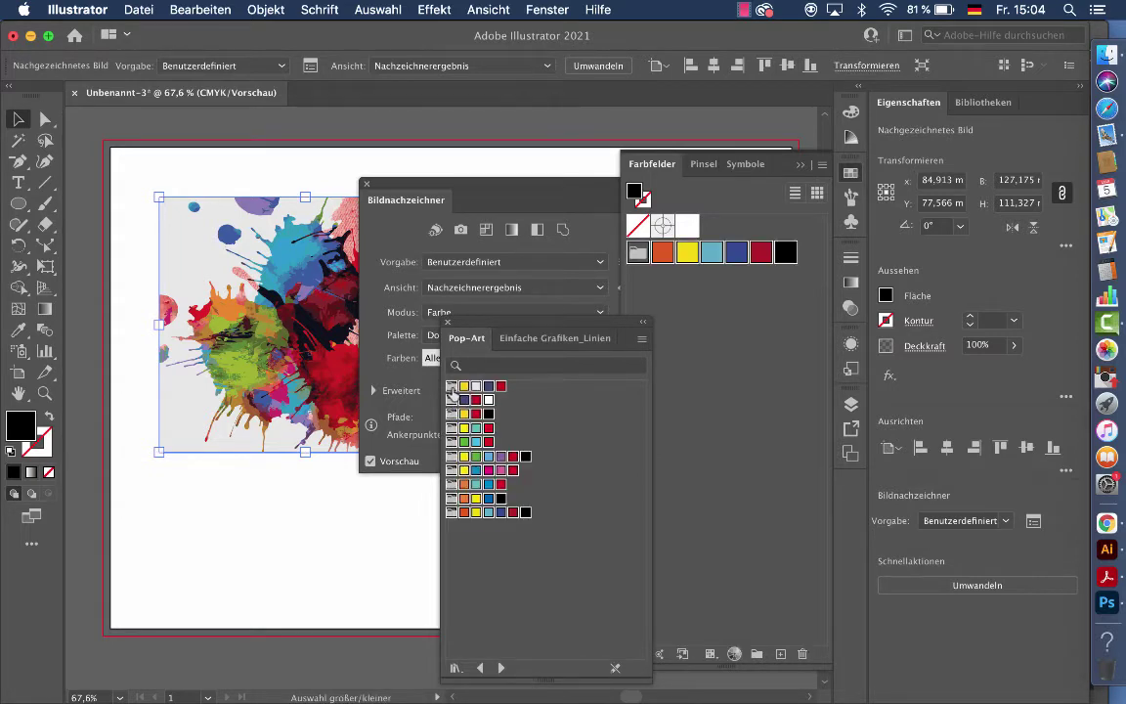
left_click_drag(452, 394, 682, 354)
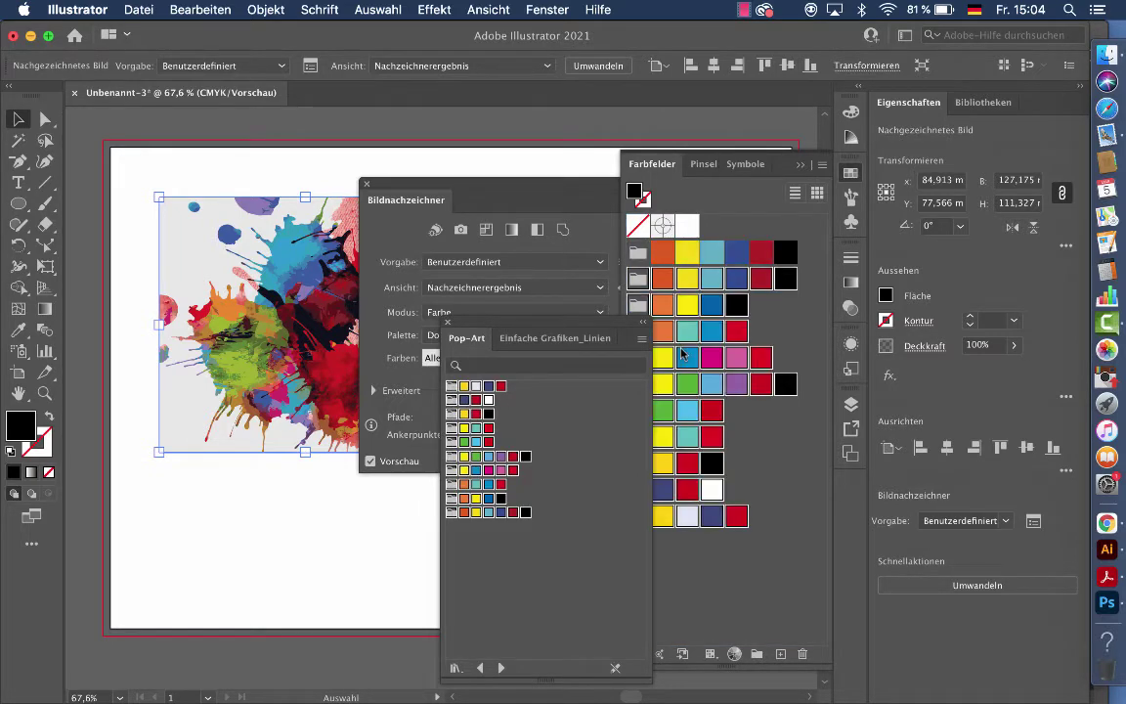
- Close the Pop-Art swatch library, deselect the added colour groups and choose Dokumentbibliothek again as the trace's palette
left_click(447, 322)
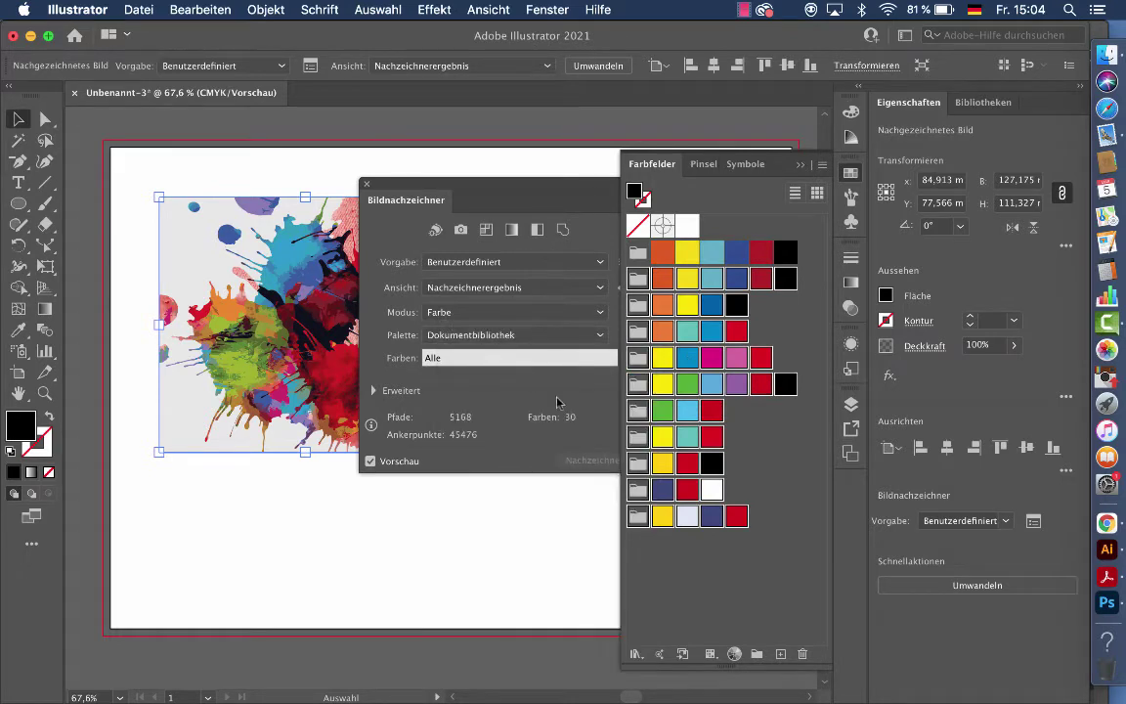
left_click(694, 606)
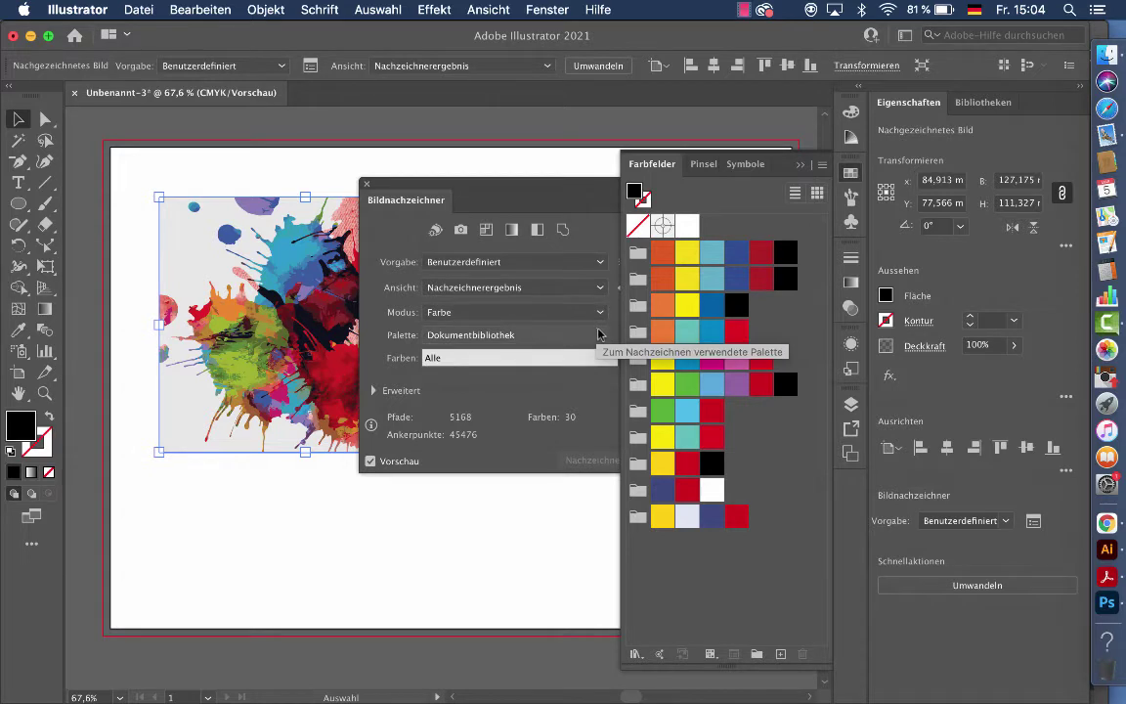
left_click(599, 336)
left_click(509, 415)
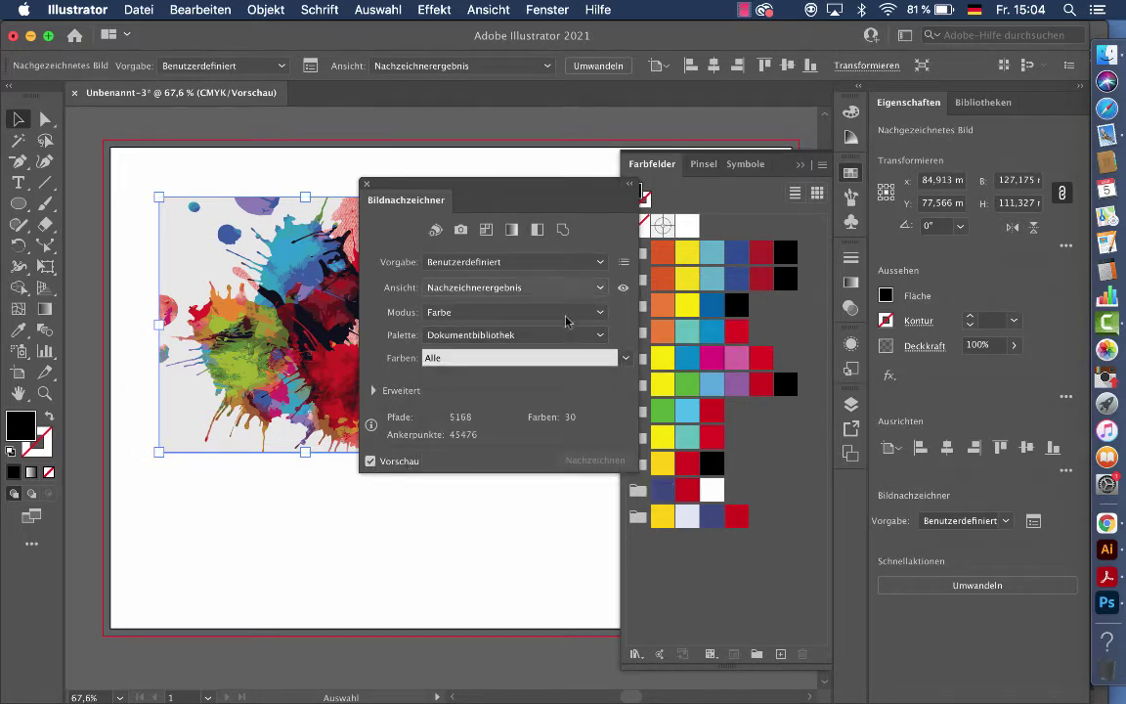
- Uncover the traced image, expand the advanced tracing settings and limit the trace colours to the second six-colour Pop-Art group
left_click_drag(465, 183, 502, 77)
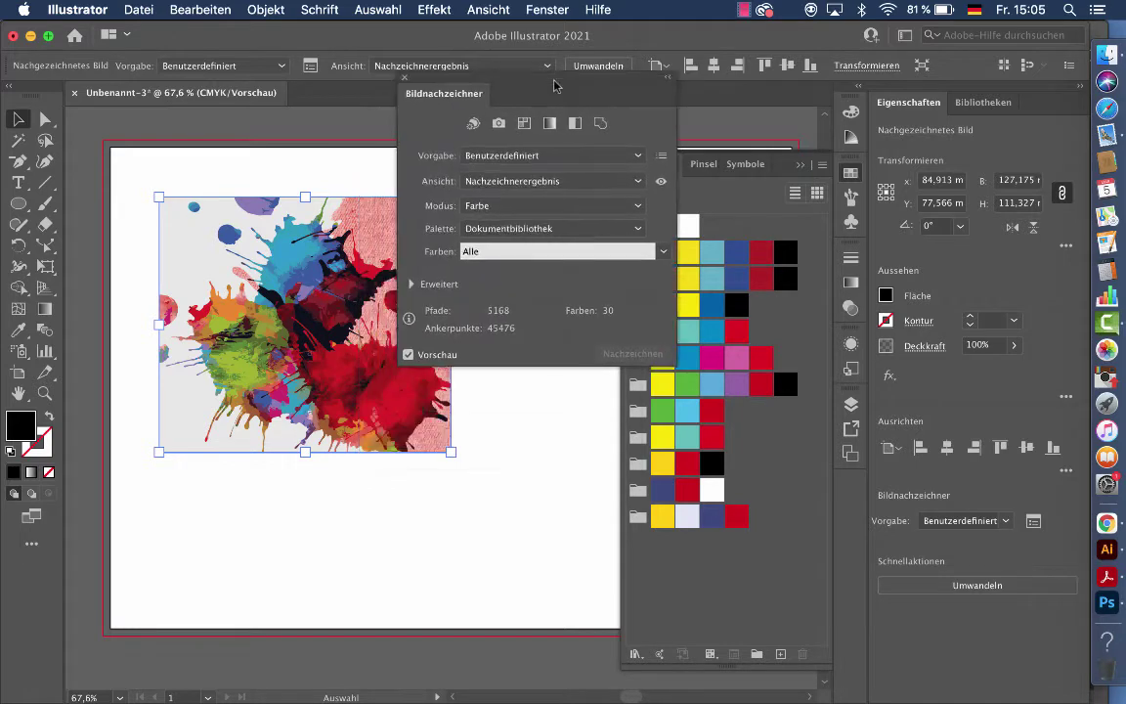
left_click(413, 283)
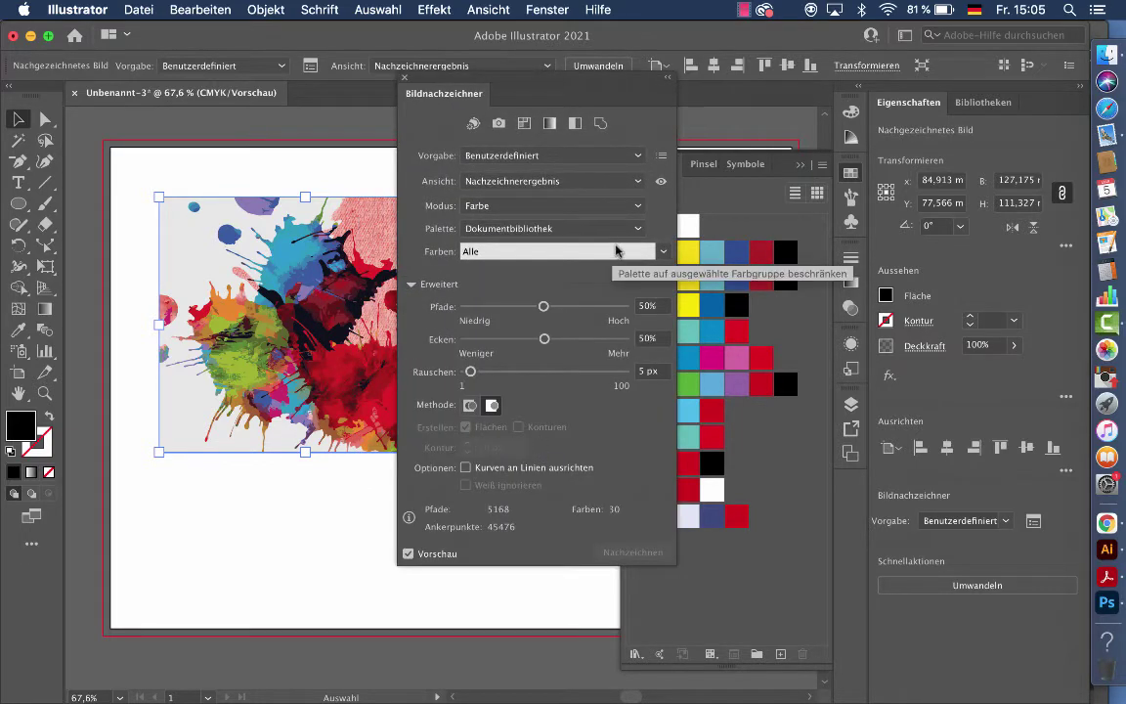
left_click(625, 214)
left_click(491, 201)
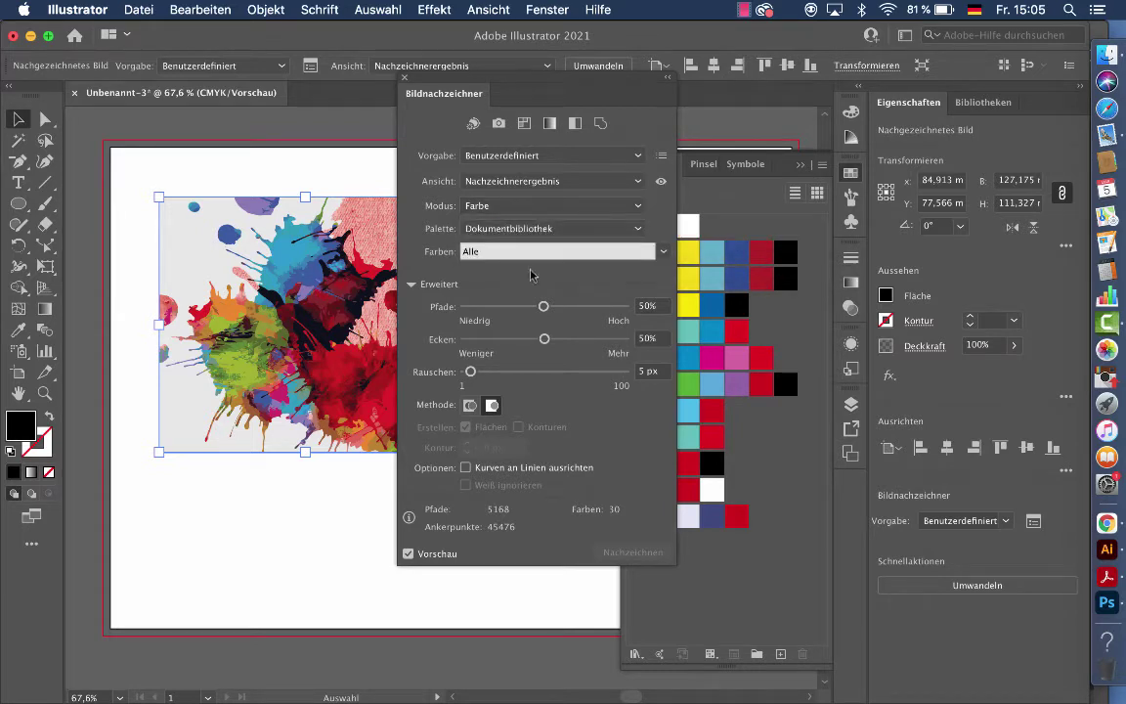
left_click(517, 253)
left_click(517, 253)
left_click(516, 253)
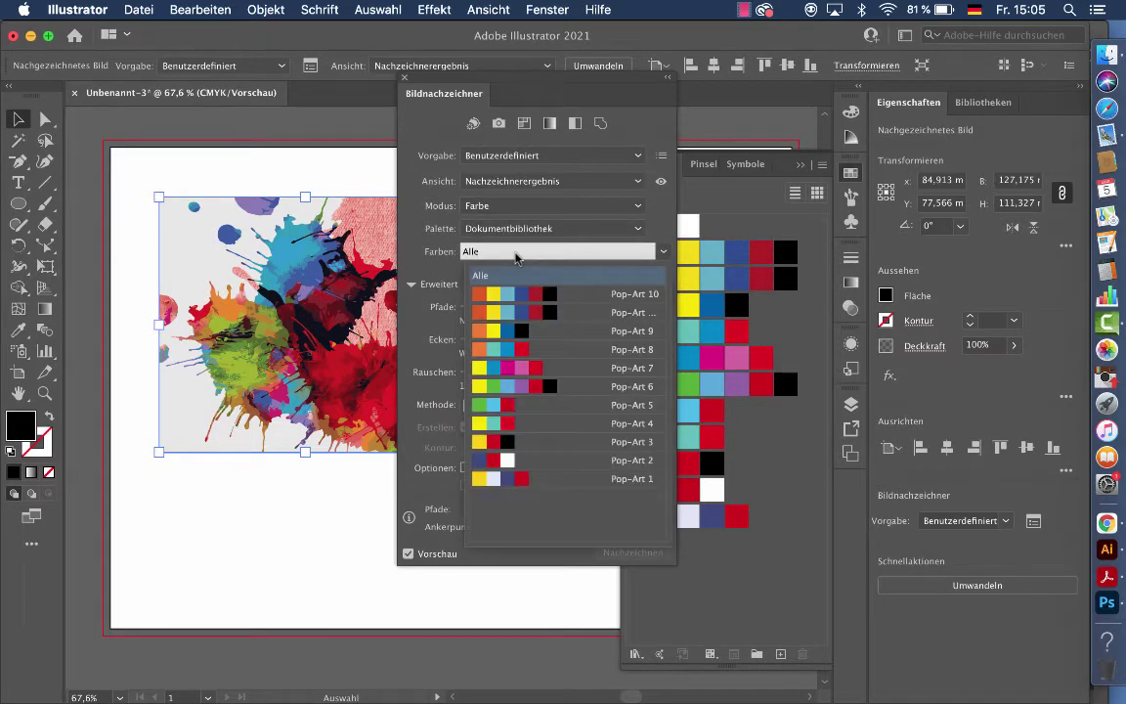
left_click(491, 314)
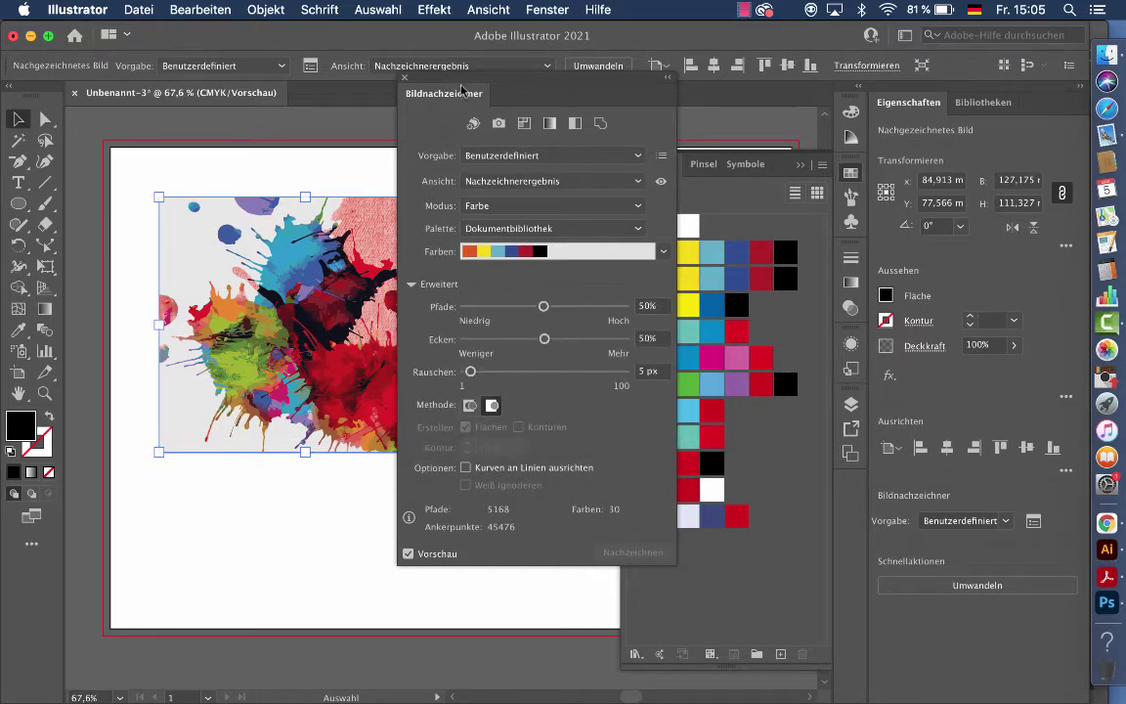
- Limit the trace colours to the Pop-Art 9 group and switch the preview off and on to refresh the trace
mouse_move(458, 82)
left_mouse_down()
mouse_move(587, 79)
mouse_move(473, 72)
left_mouse_up()
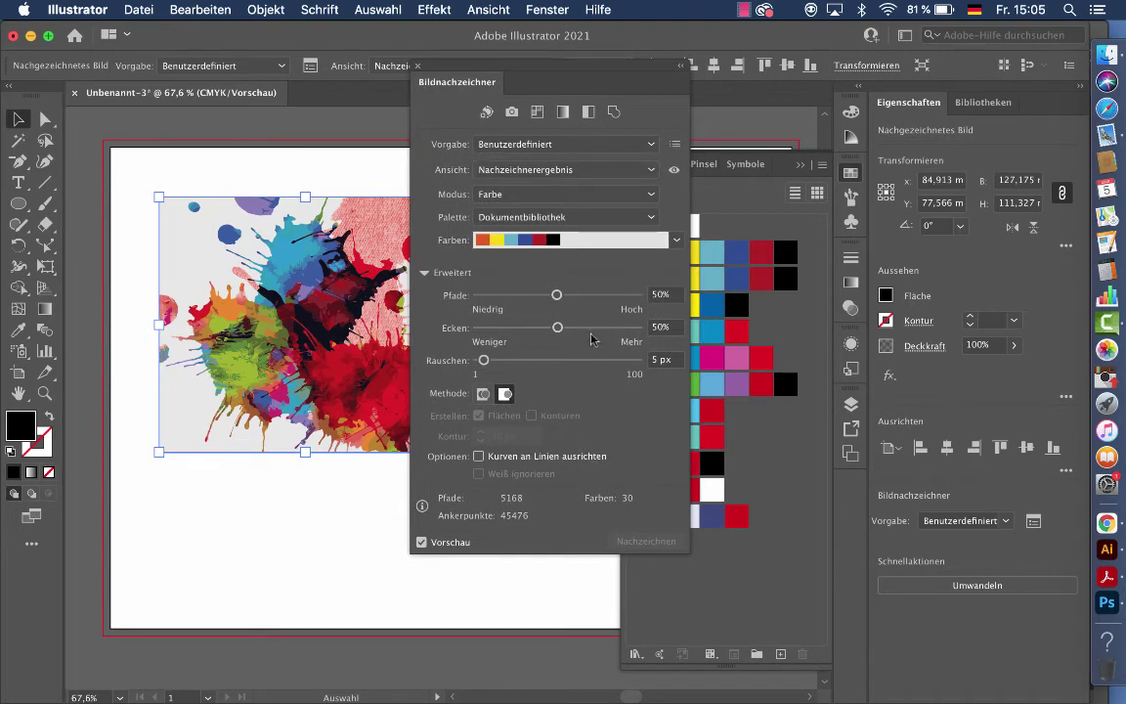
left_click(675, 239)
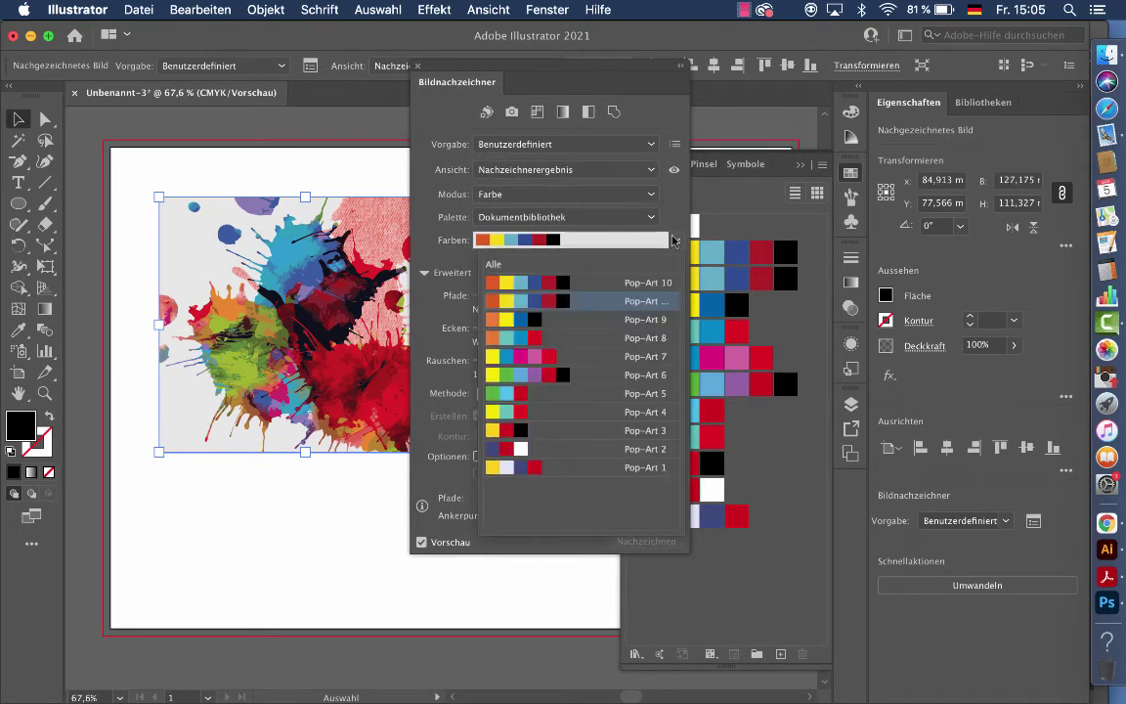
left_click(548, 320)
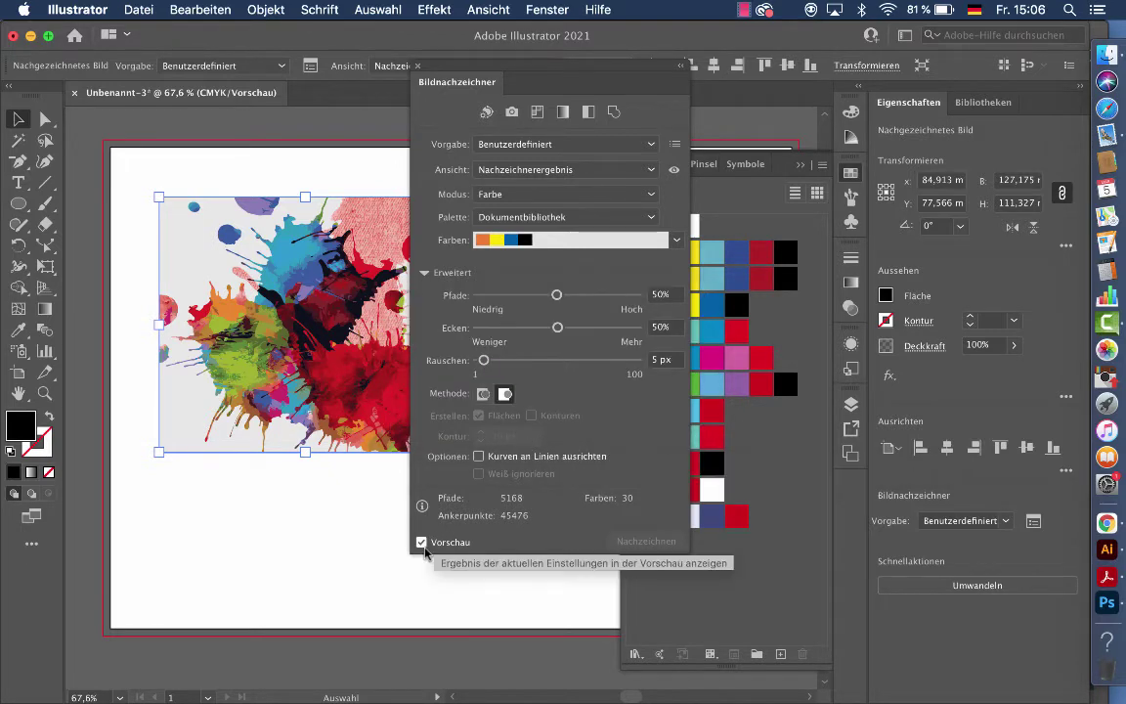
left_click(421, 543)
left_click(422, 543)
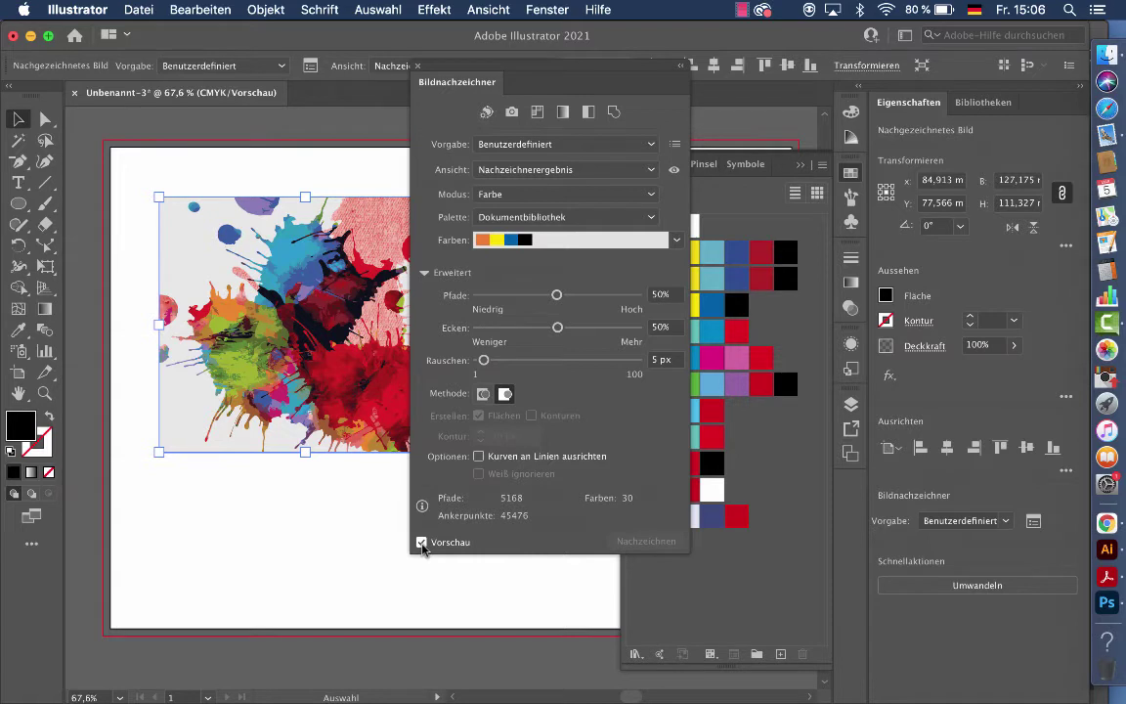
left_click(421, 542)
left_click(421, 543)
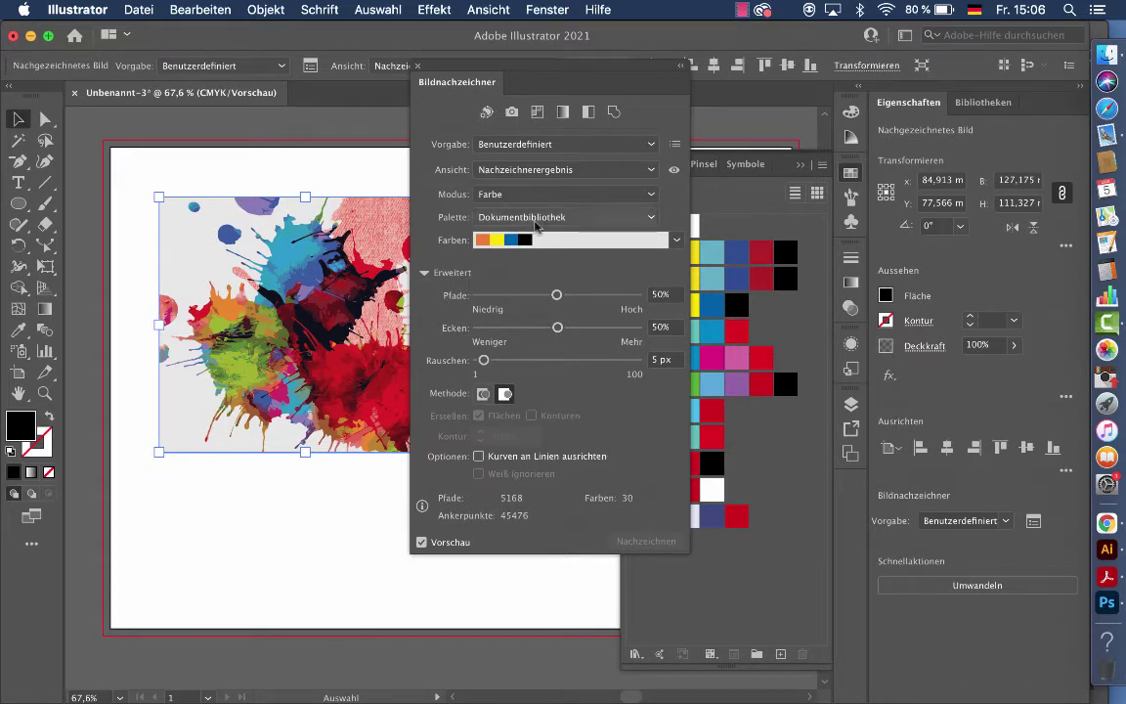
- Check the trace's view options and source image, and limit the trace colours to the Pop-Art 4 group
left_click(622, 172)
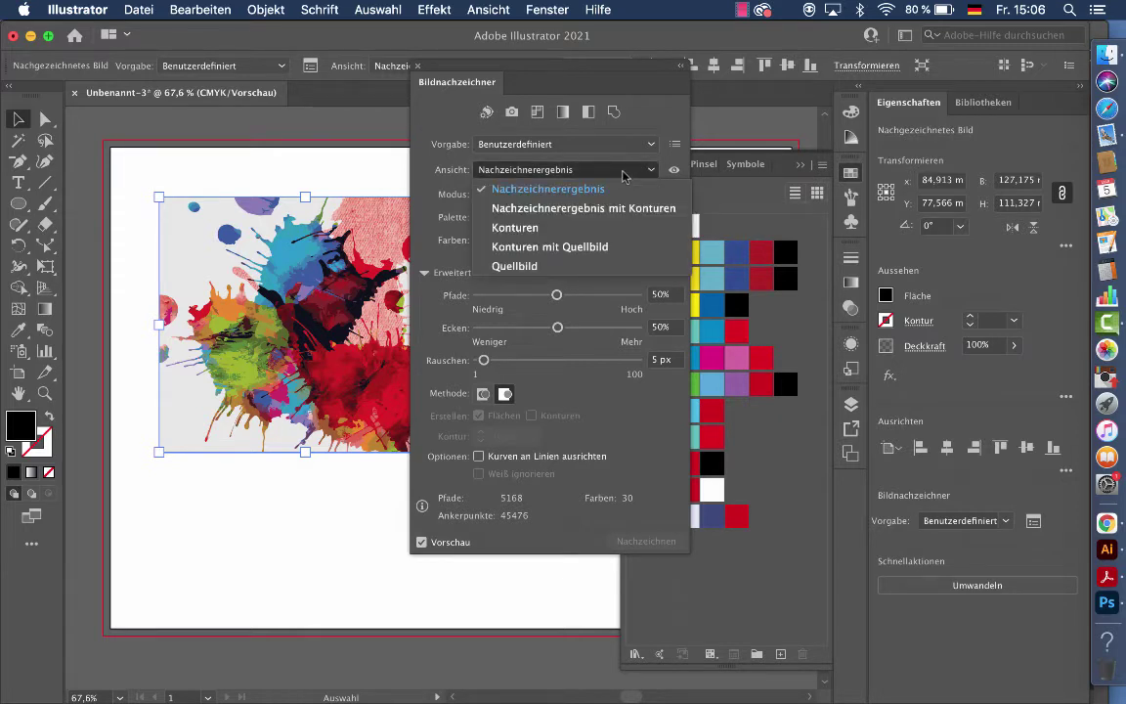
left_click(623, 173)
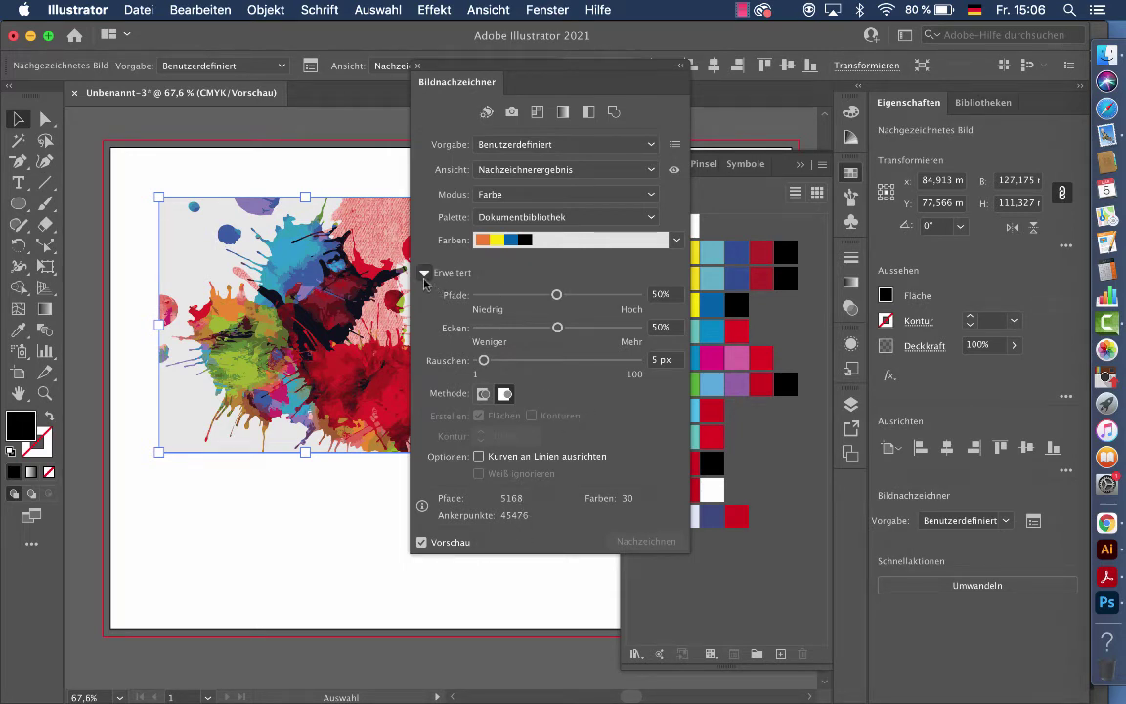
left_click(674, 173)
left_click(674, 173)
left_click(673, 173)
left_click(677, 241)
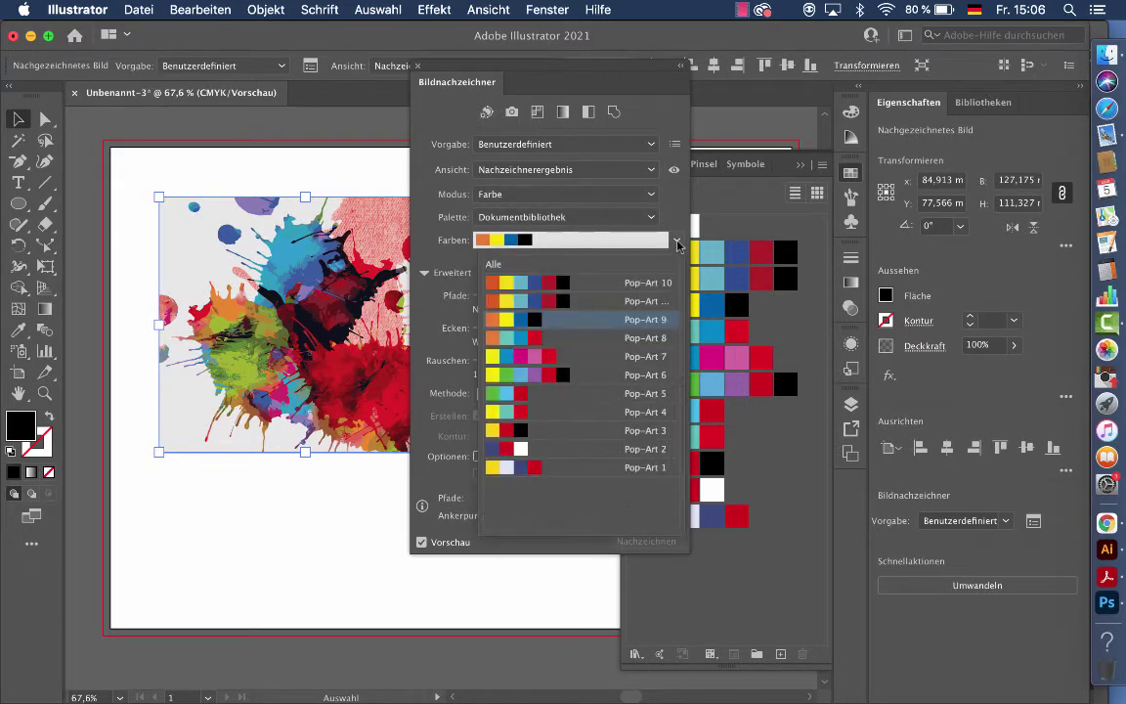
left_click(533, 419)
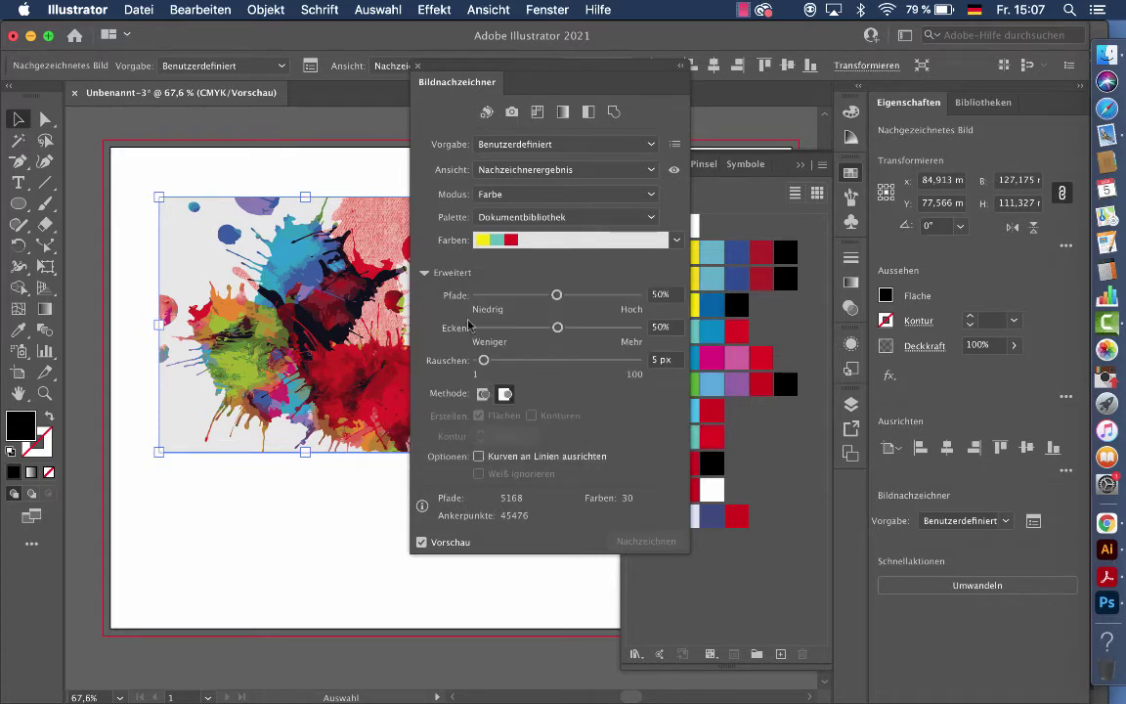
- Set the trace's palette to the Pop-Art library and uncover the image to examine the result
left_click(601, 197)
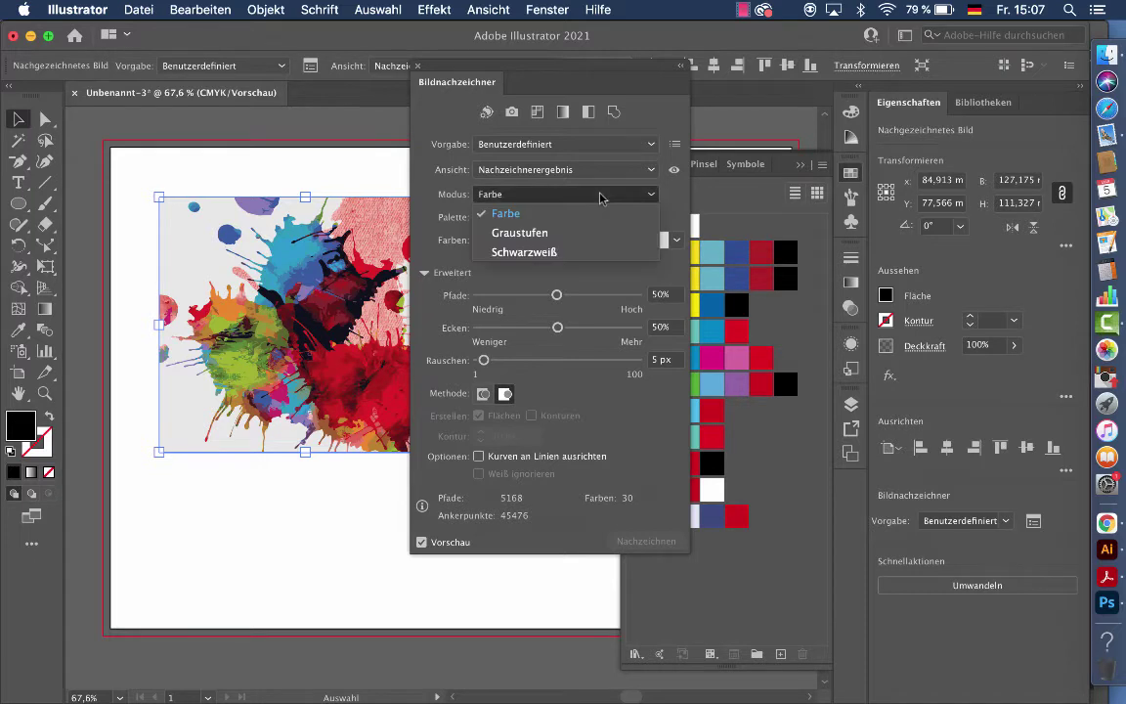
left_click(601, 199)
left_click(626, 217)
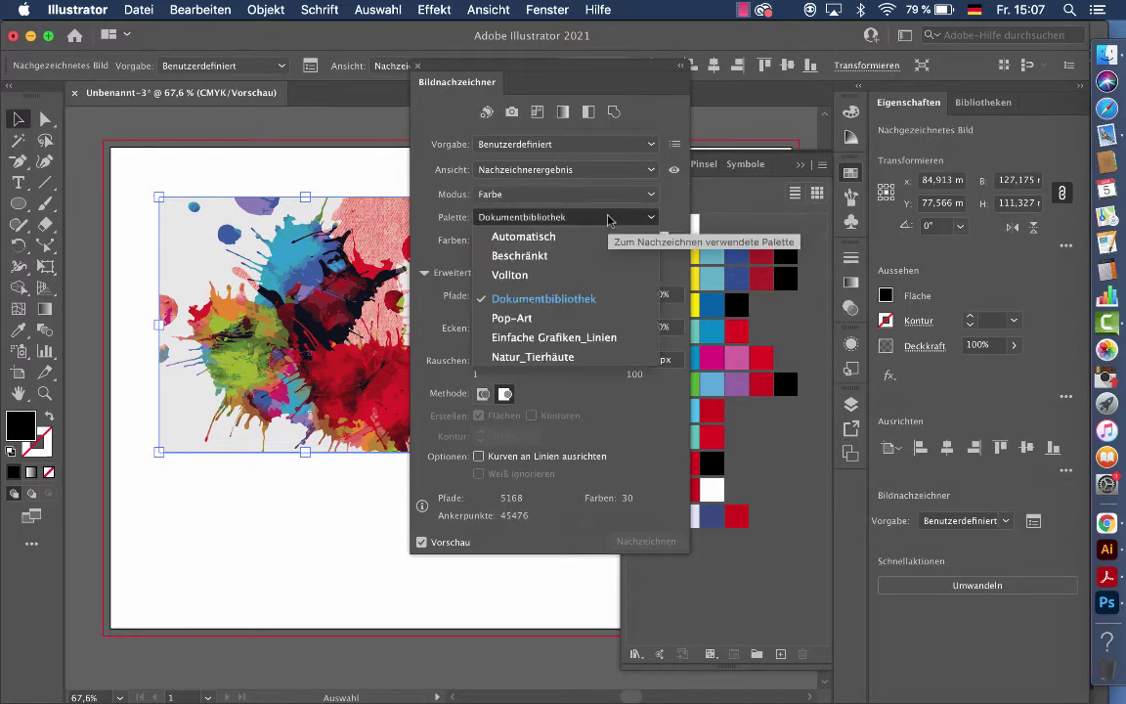
left_click(527, 325)
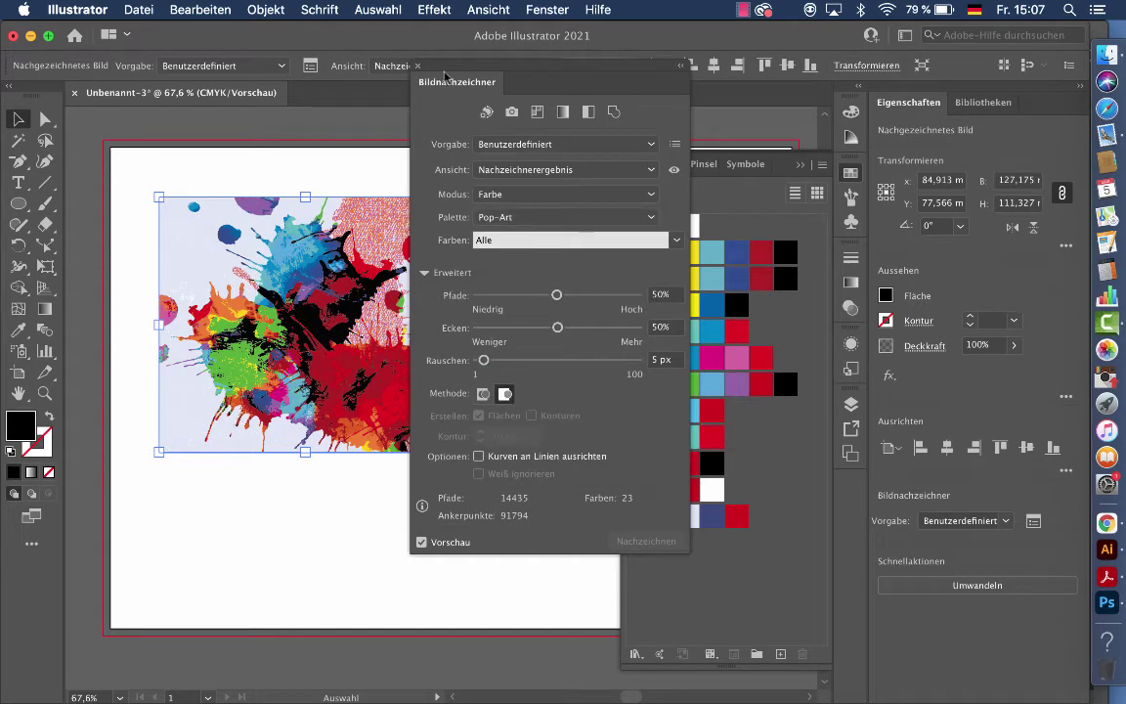
left_click_drag(440, 73, 496, 64)
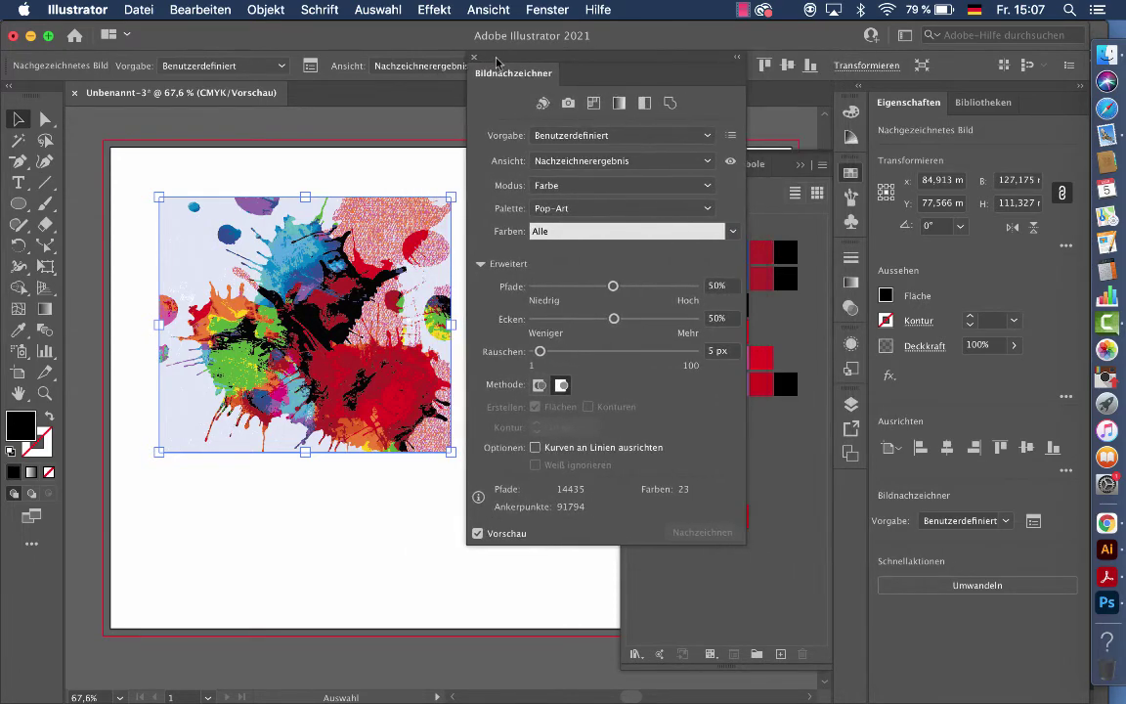
left_click(650, 208)
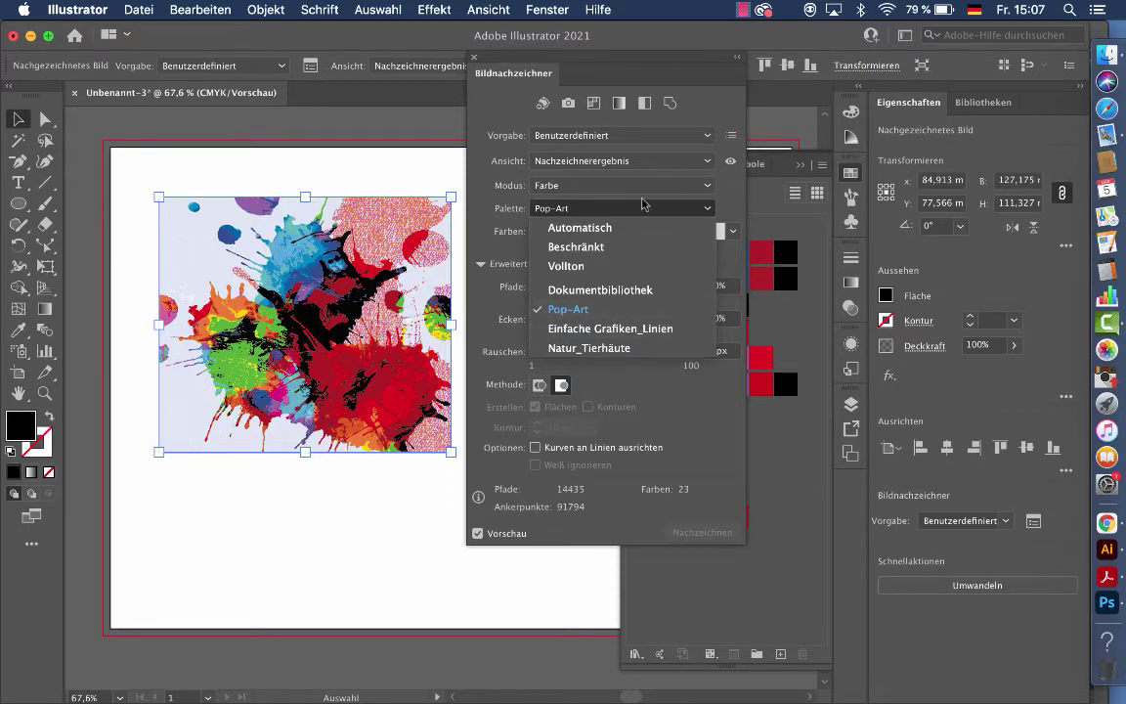
- Open the Prähistorisch swatch library under Kunstgeschichte, enlarge it to show all its colour groups and move it beside the tracing settings
left_click_drag(685, 73, 547, 278)
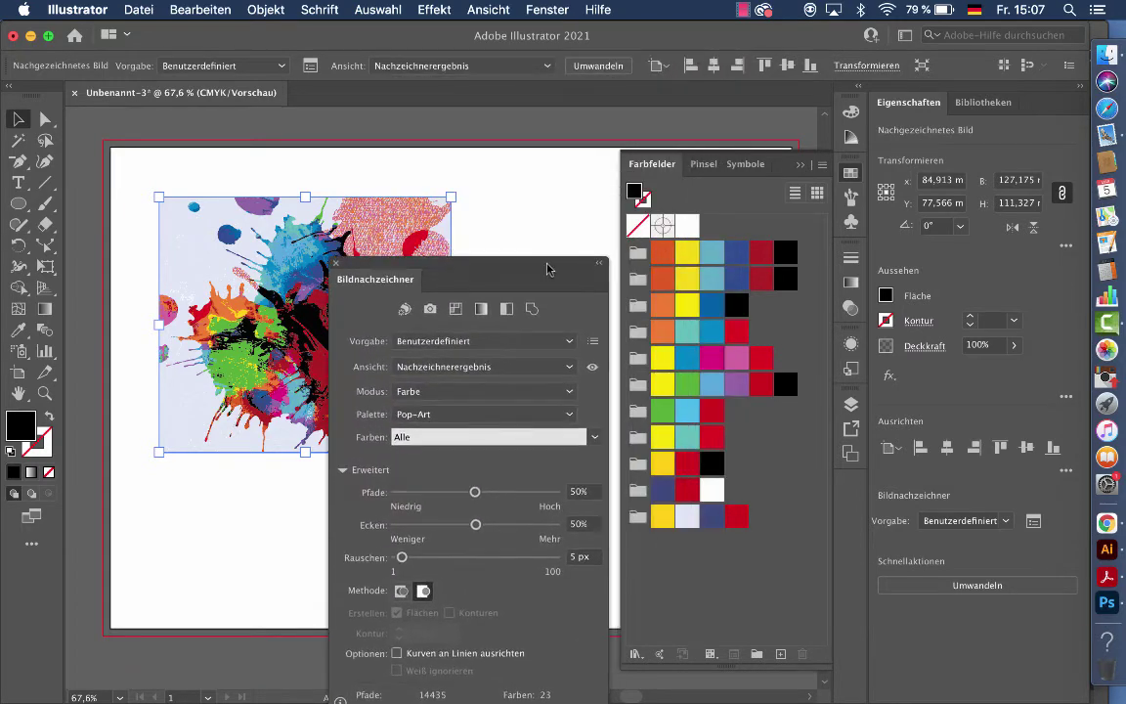
left_click(823, 166)
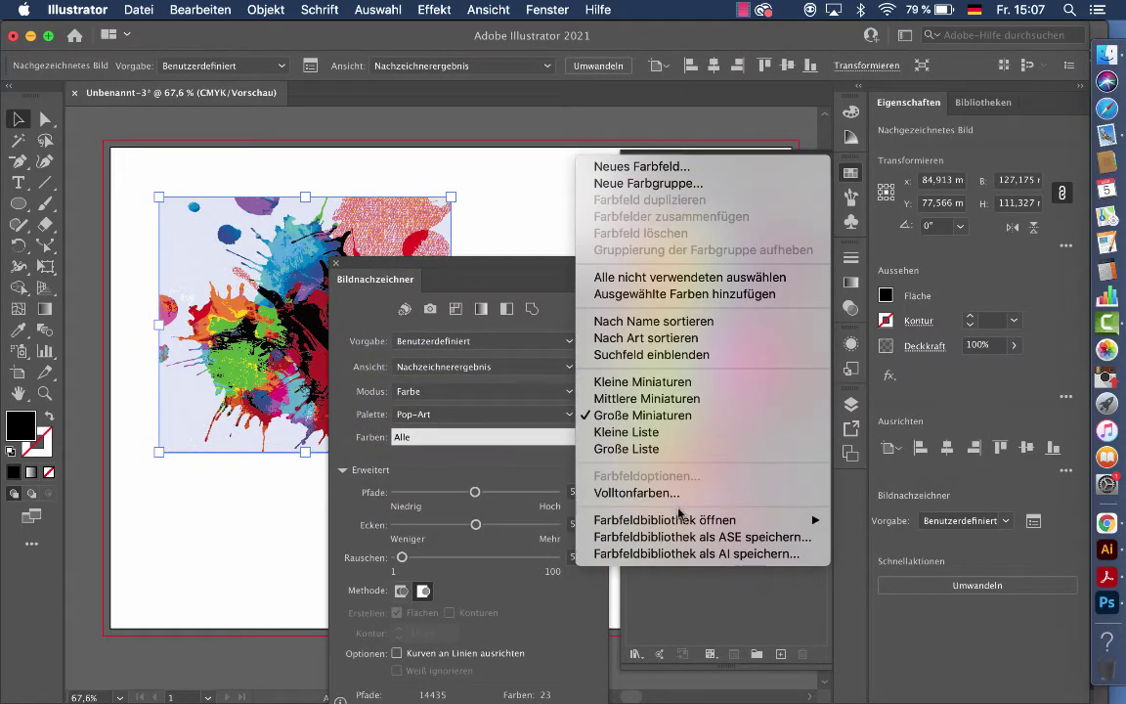
mouse_move(679, 524)
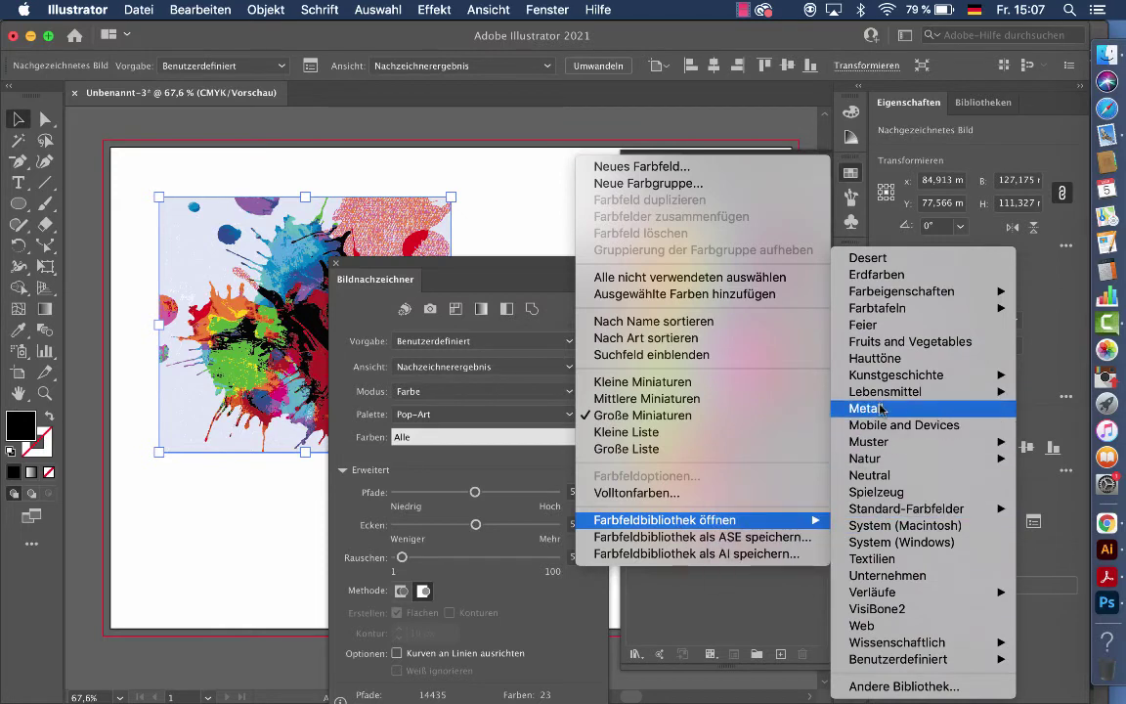
mouse_move(887, 381)
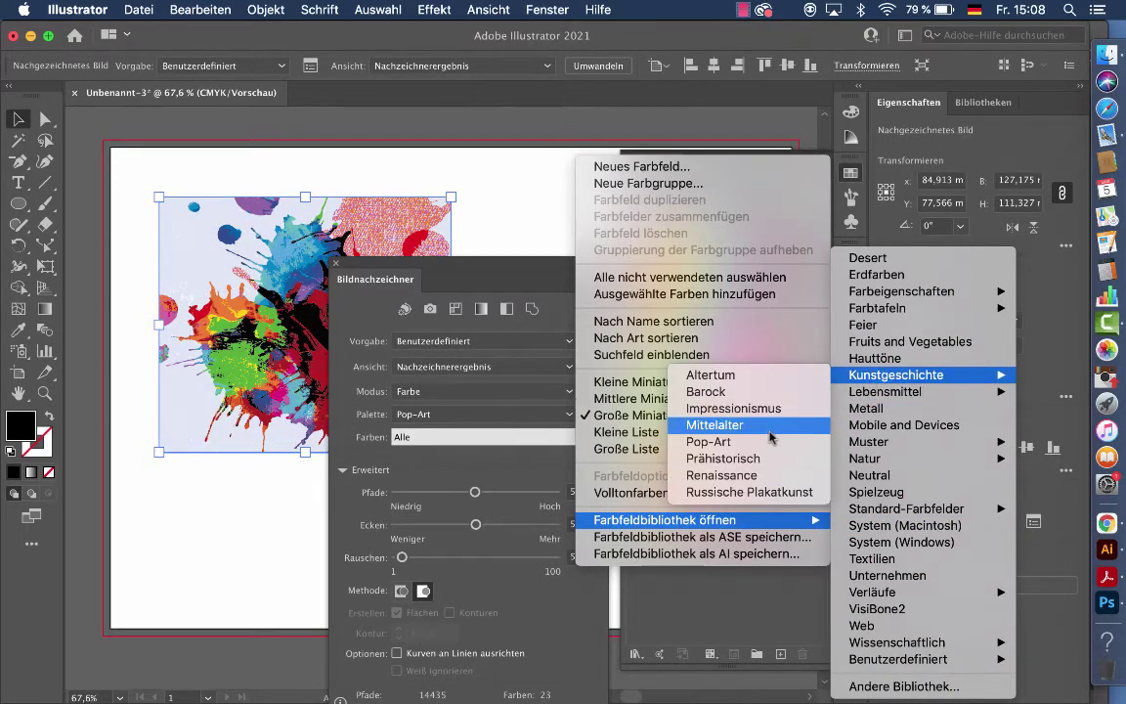
left_click(725, 463)
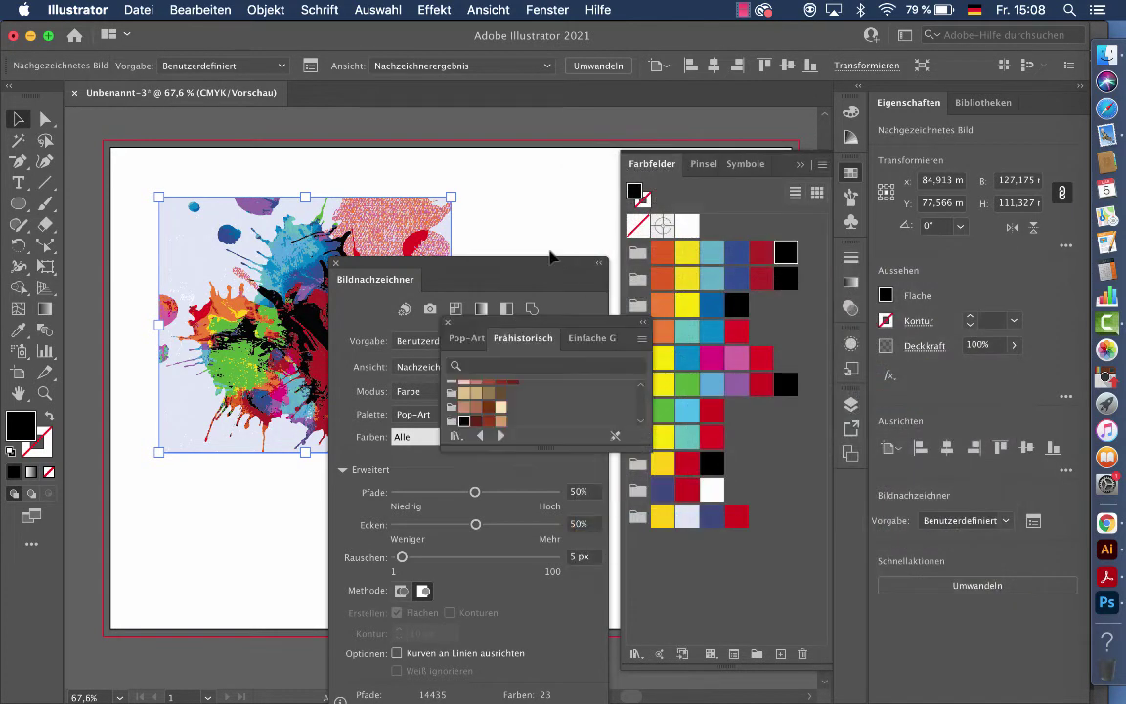
left_click_drag(528, 448, 520, 614)
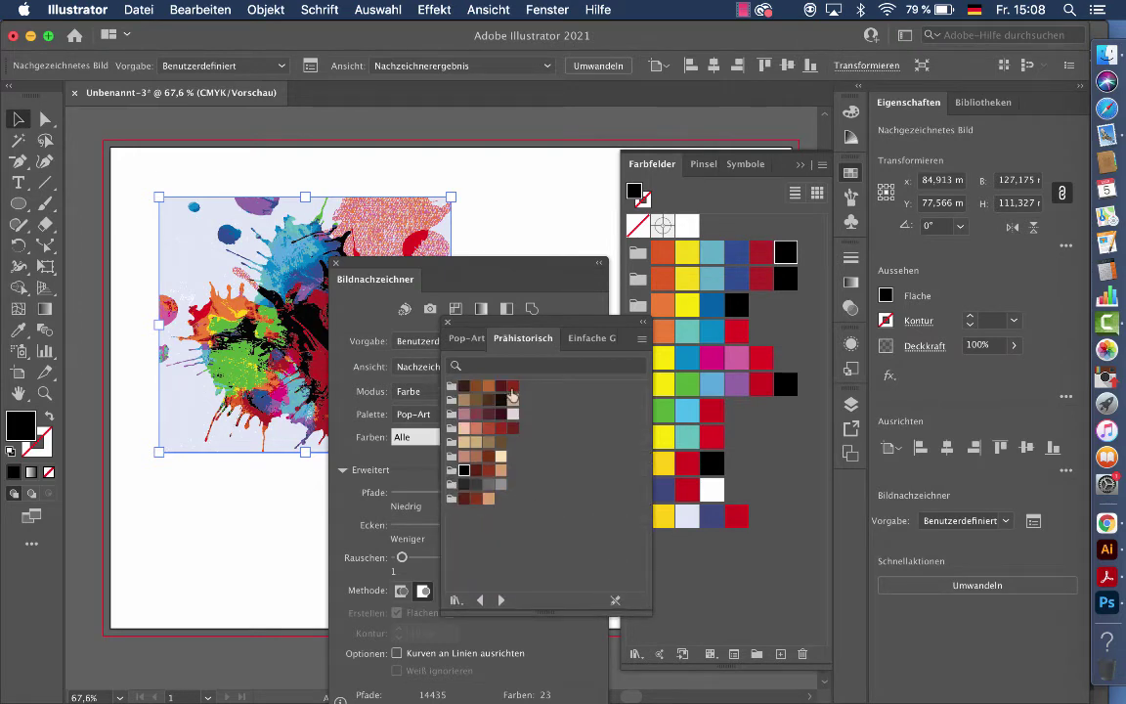
left_click_drag(505, 324, 275, 175)
left_click_drag(489, 270, 497, 199)
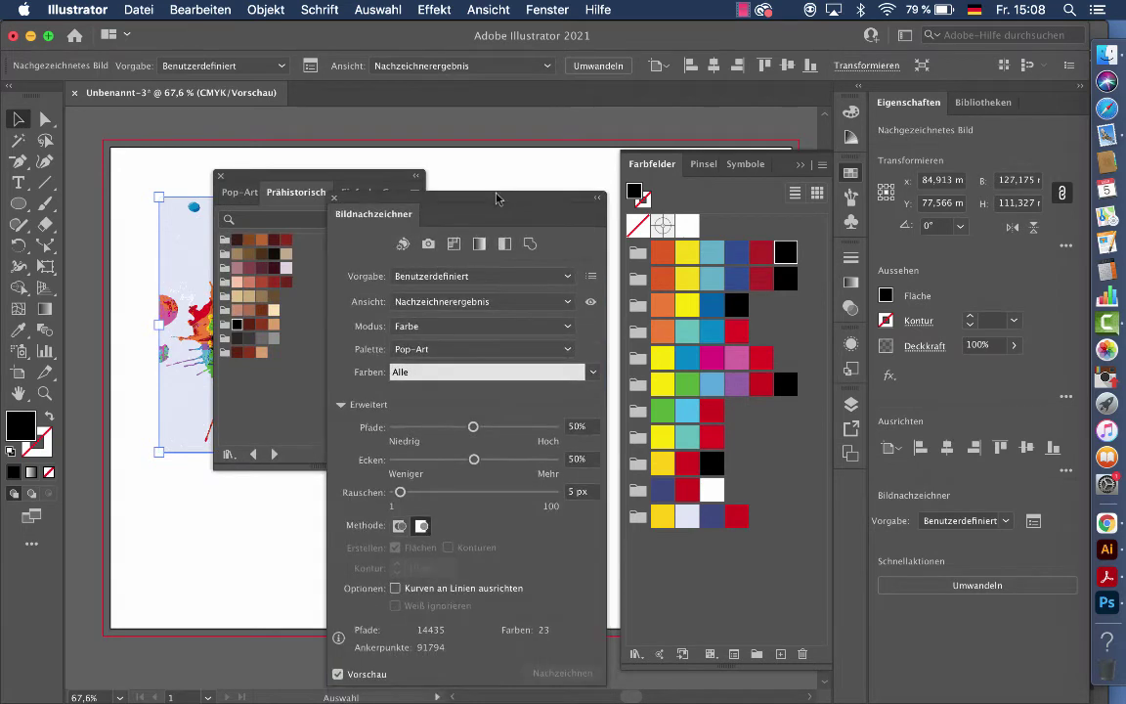
- Set the trace's palette to Prähistorisch, uncover the recoloured image and show the available palette options
left_click(567, 350)
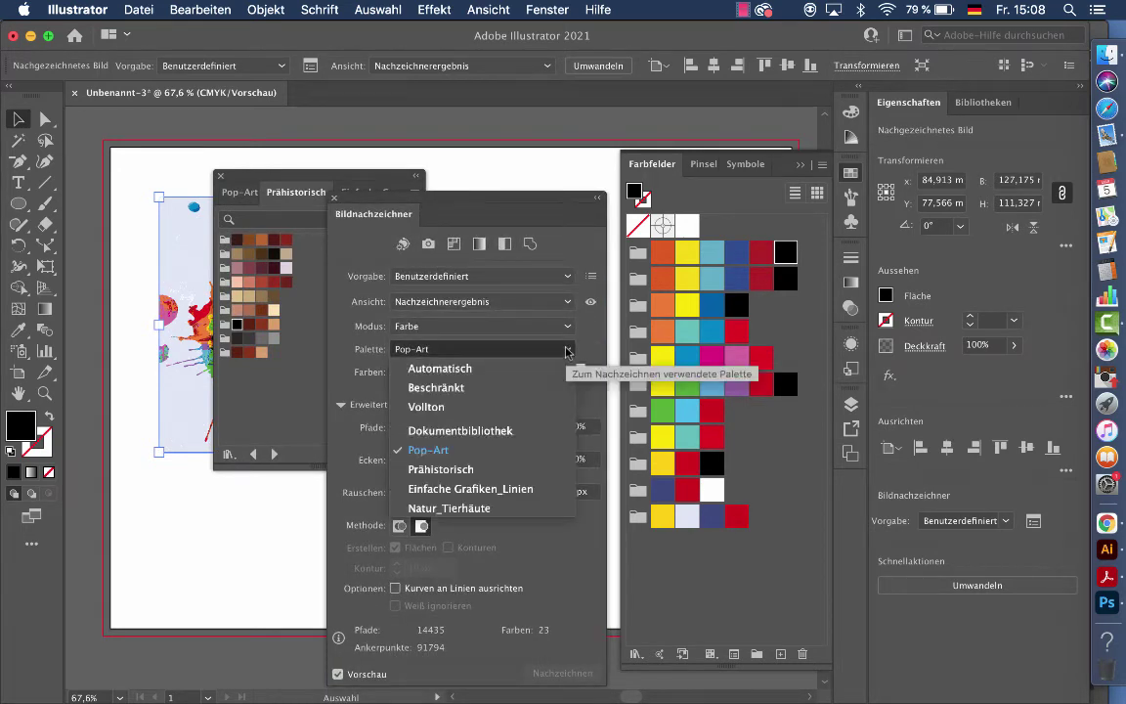
left_click(441, 471)
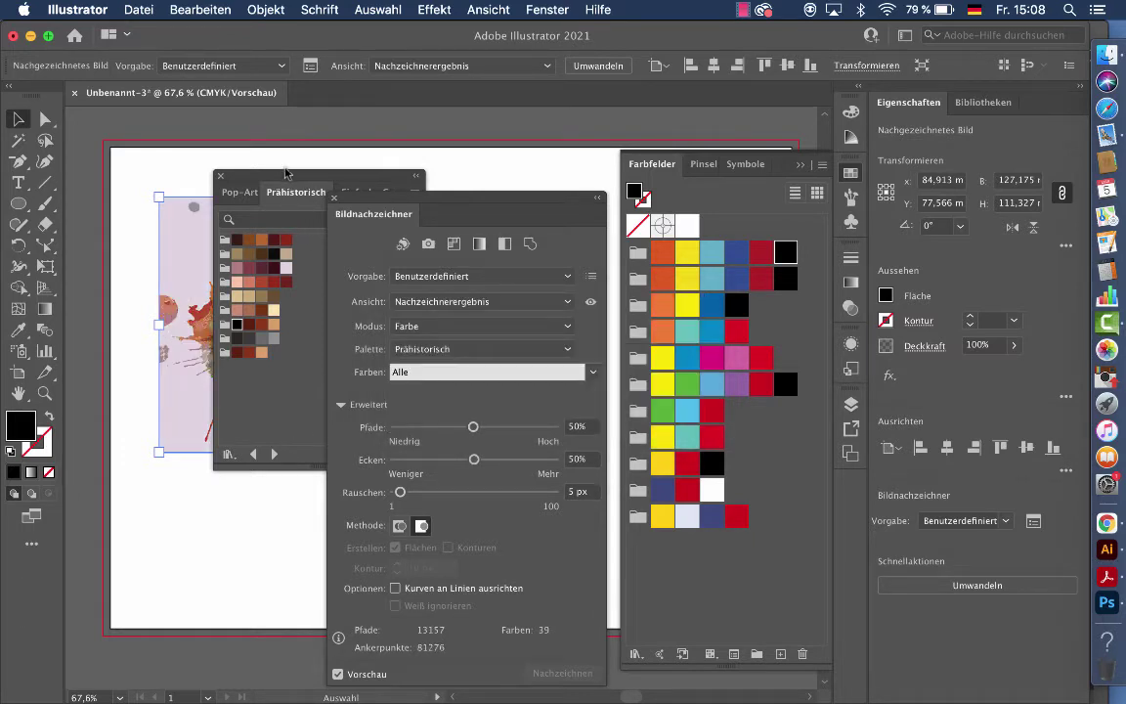
left_click_drag(286, 179, 564, 30)
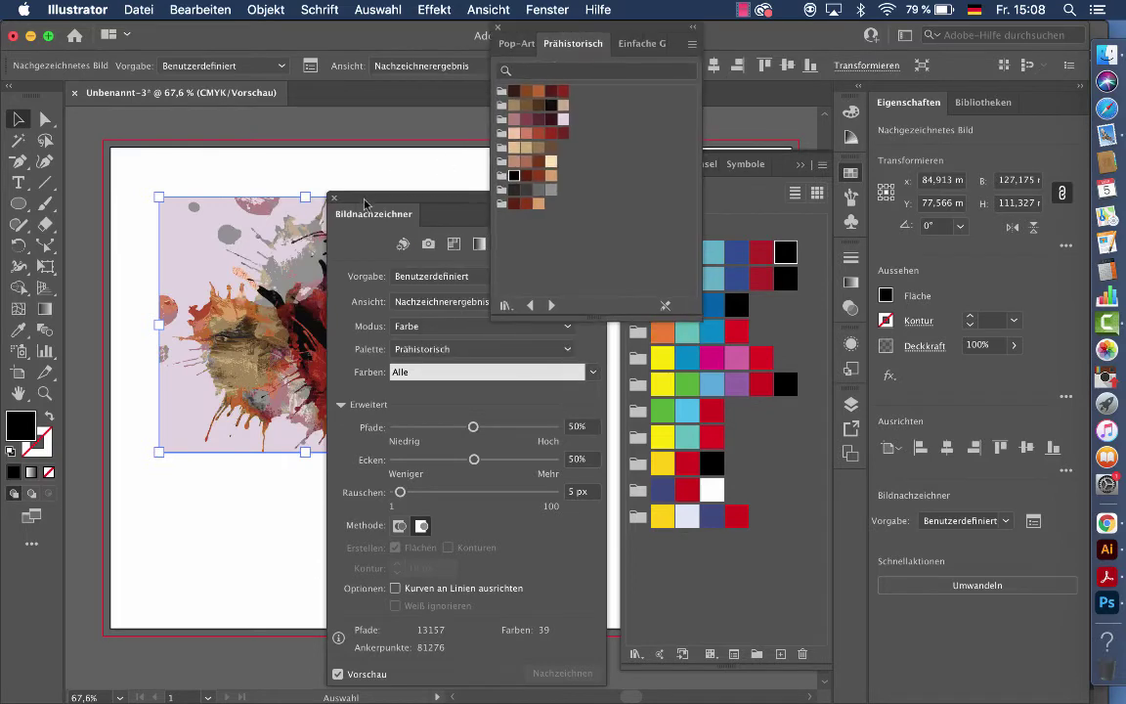
left_click_drag(372, 217, 501, 364)
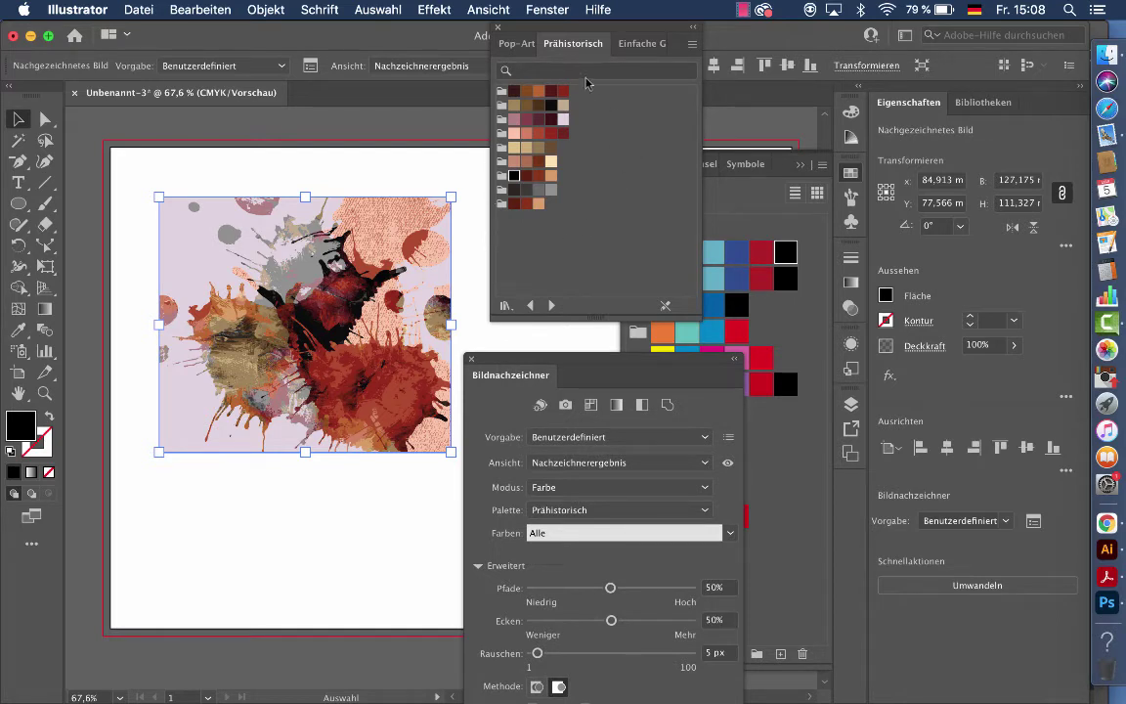
left_click_drag(492, 49, 400, 49)
left_click_drag(533, 369, 522, 226)
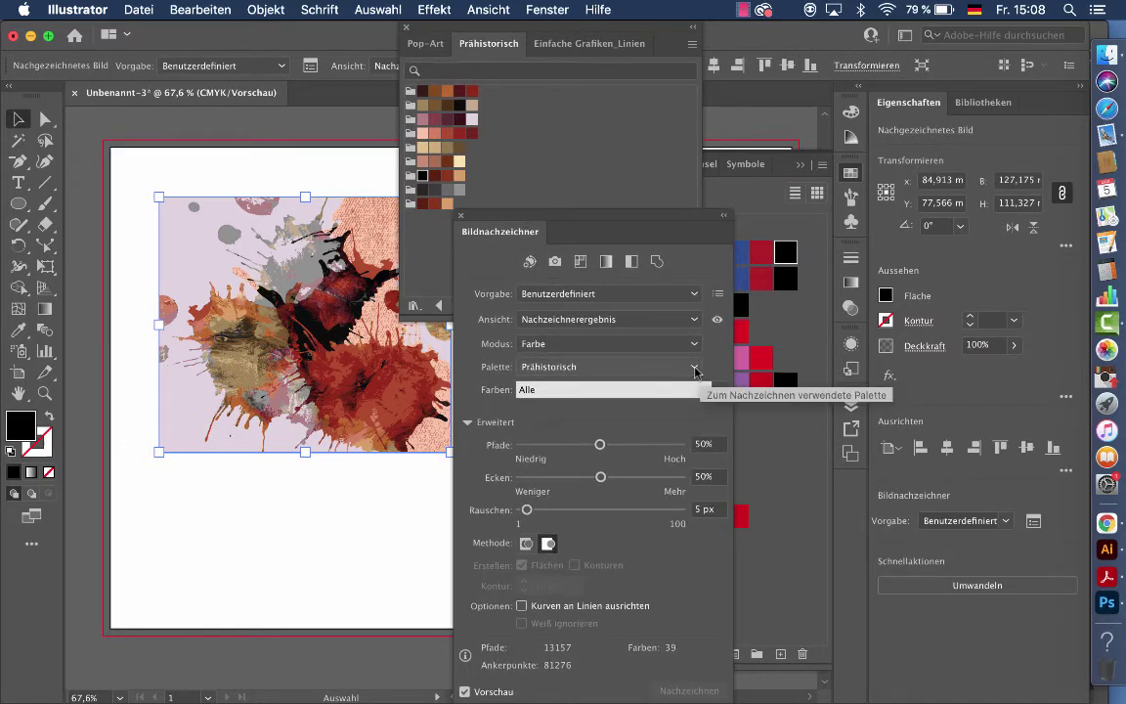
left_click(697, 369)
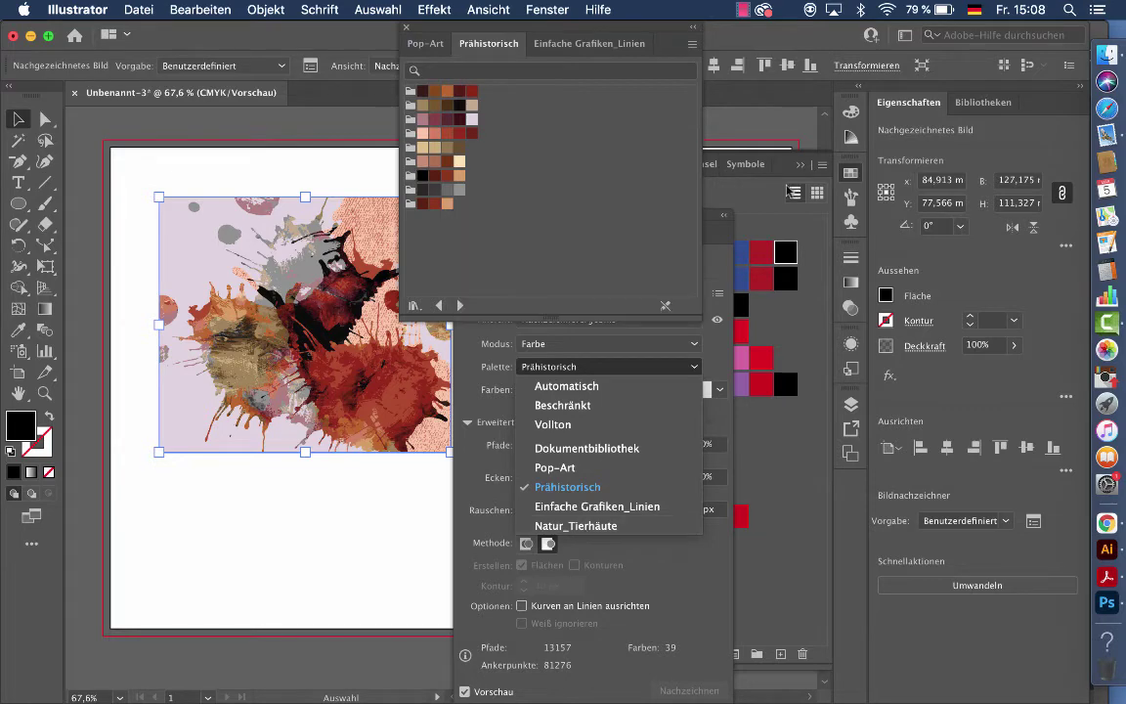
- Open the Renaissance swatch library from the Kunstgeschichte collection
left_click(732, 169)
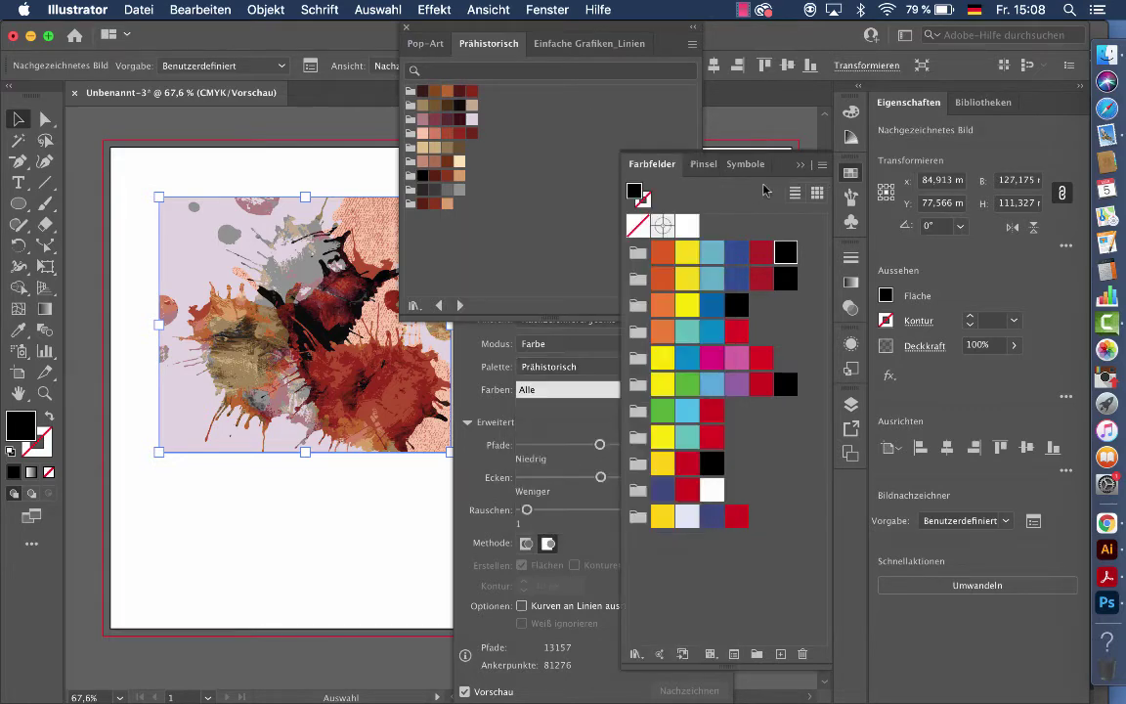
left_click(823, 168)
mouse_move(649, 521)
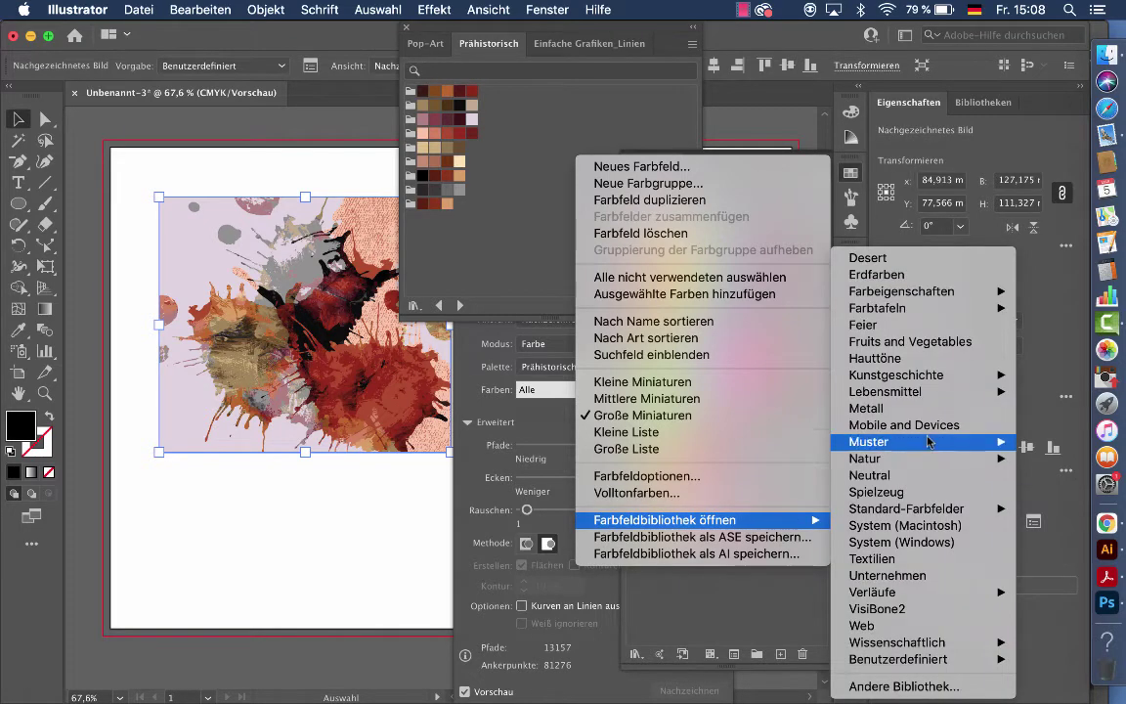
mouse_move(937, 392)
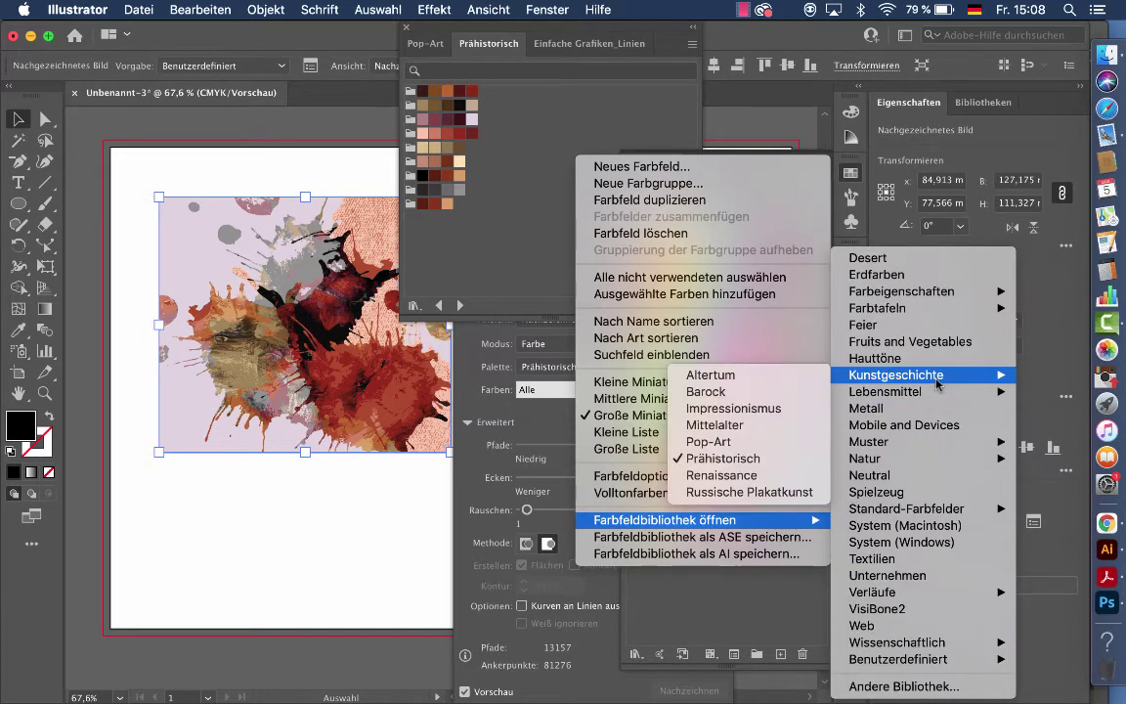
left_click(723, 475)
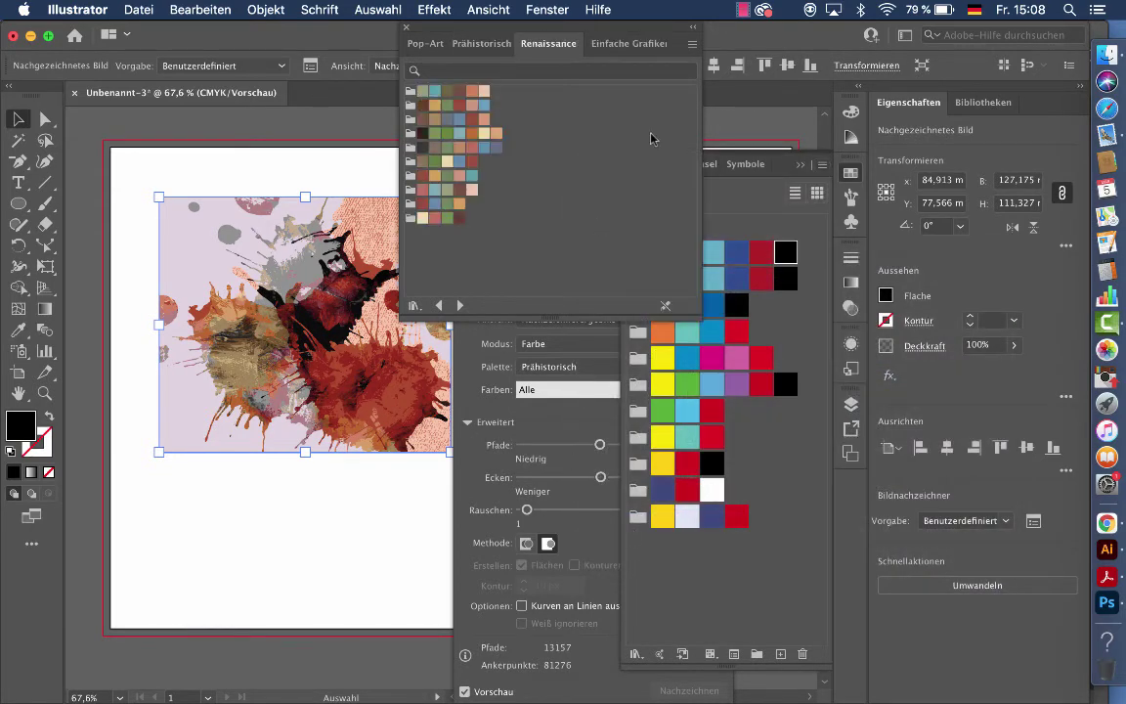
- Set the trace's palette to Renaissance and move the swatch library and tracing settings clear of the image
left_click(466, 389)
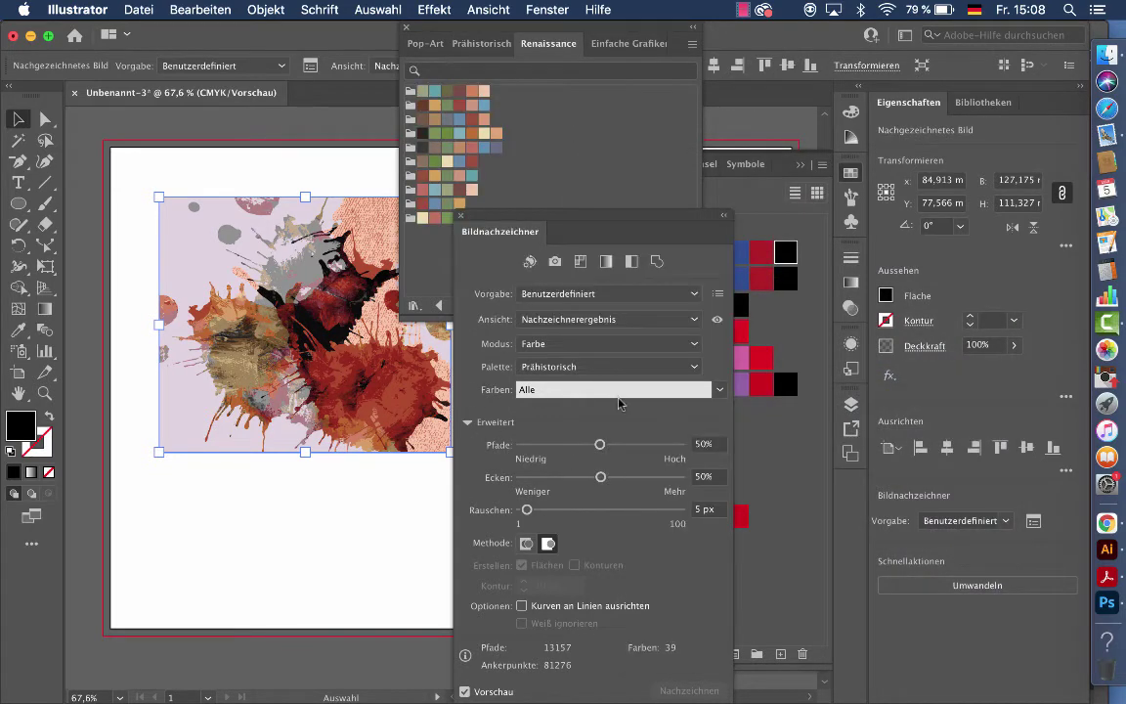
left_click(697, 366)
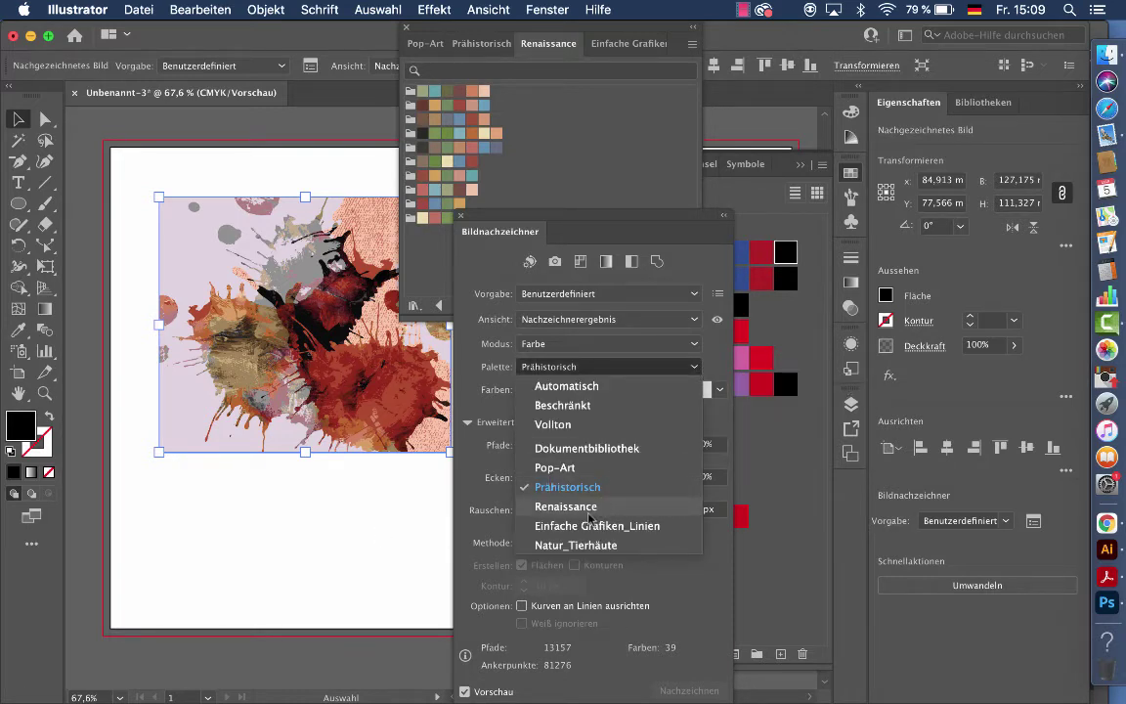
left_click(566, 506)
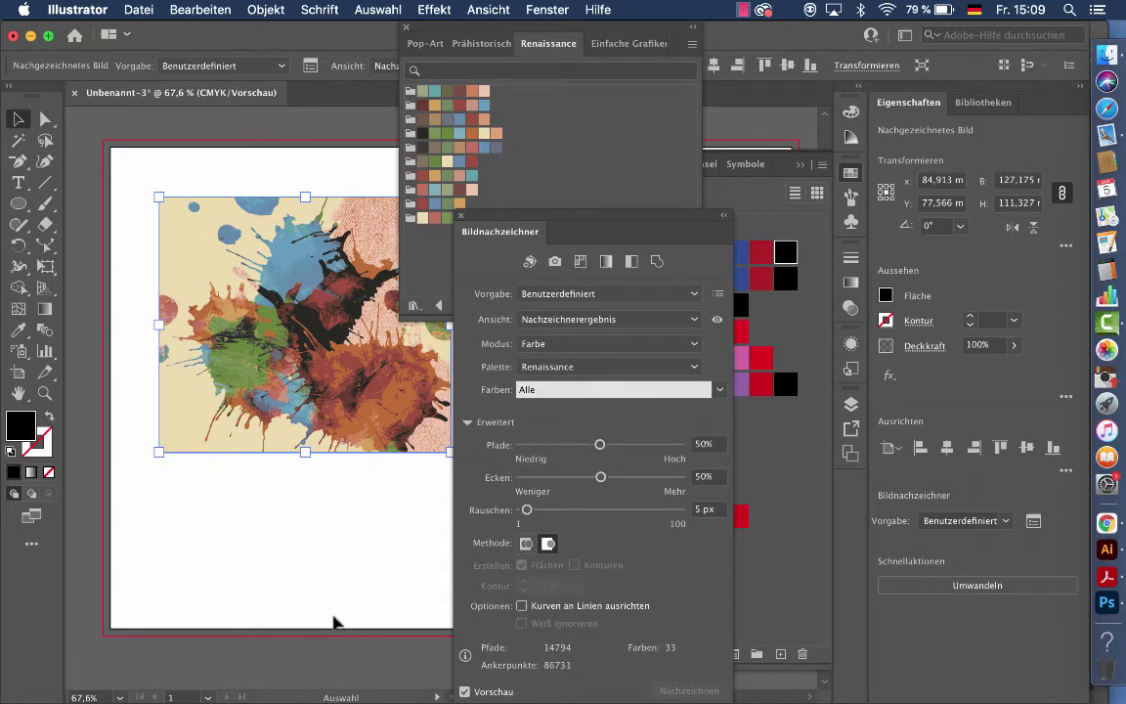
scroll(350, 548, "right", 5)
scroll(350, 547, "up", 2)
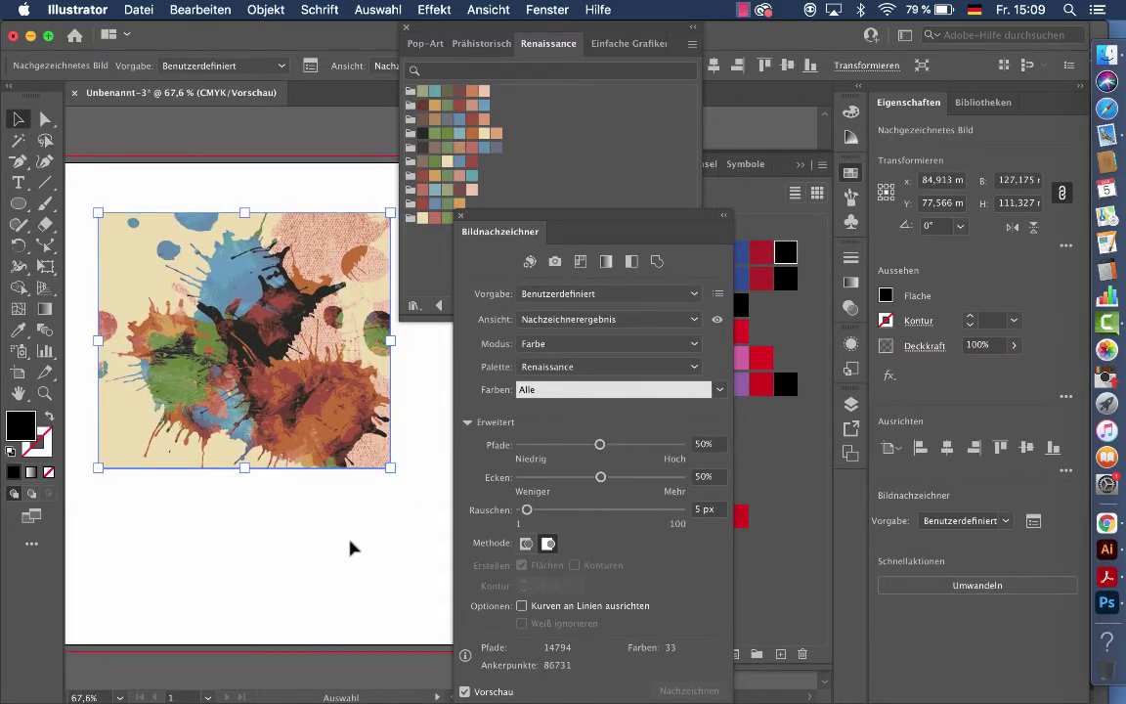
scroll(354, 547, "down", 1)
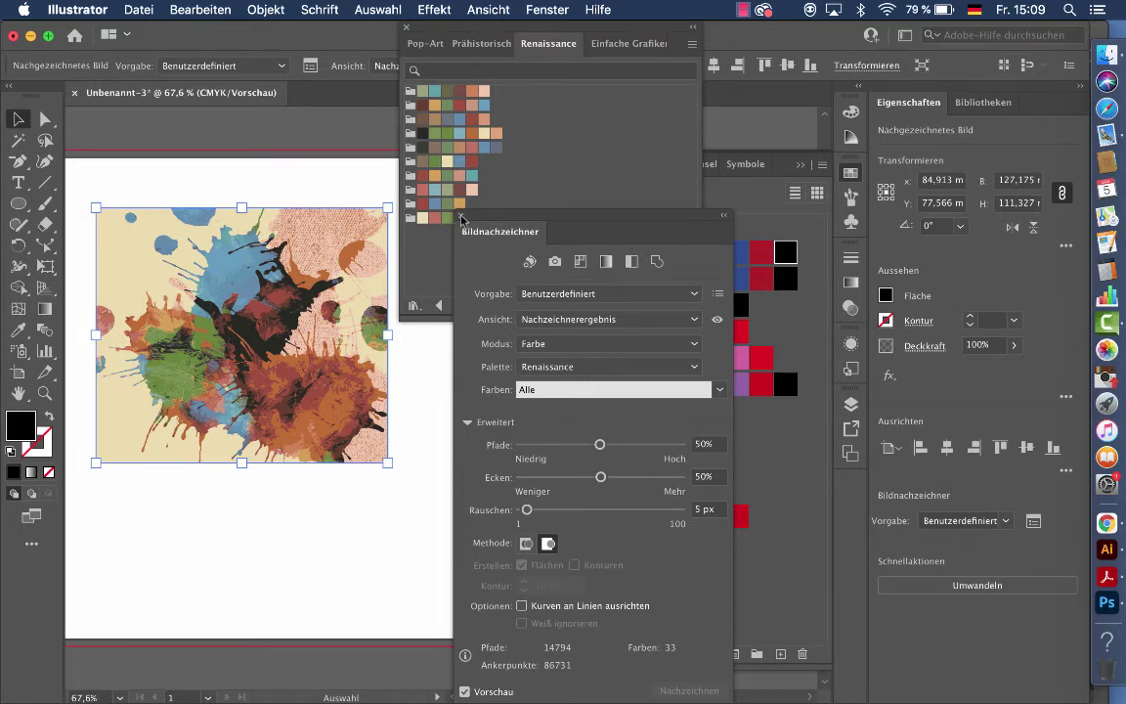
left_click_drag(420, 25, 707, 25)
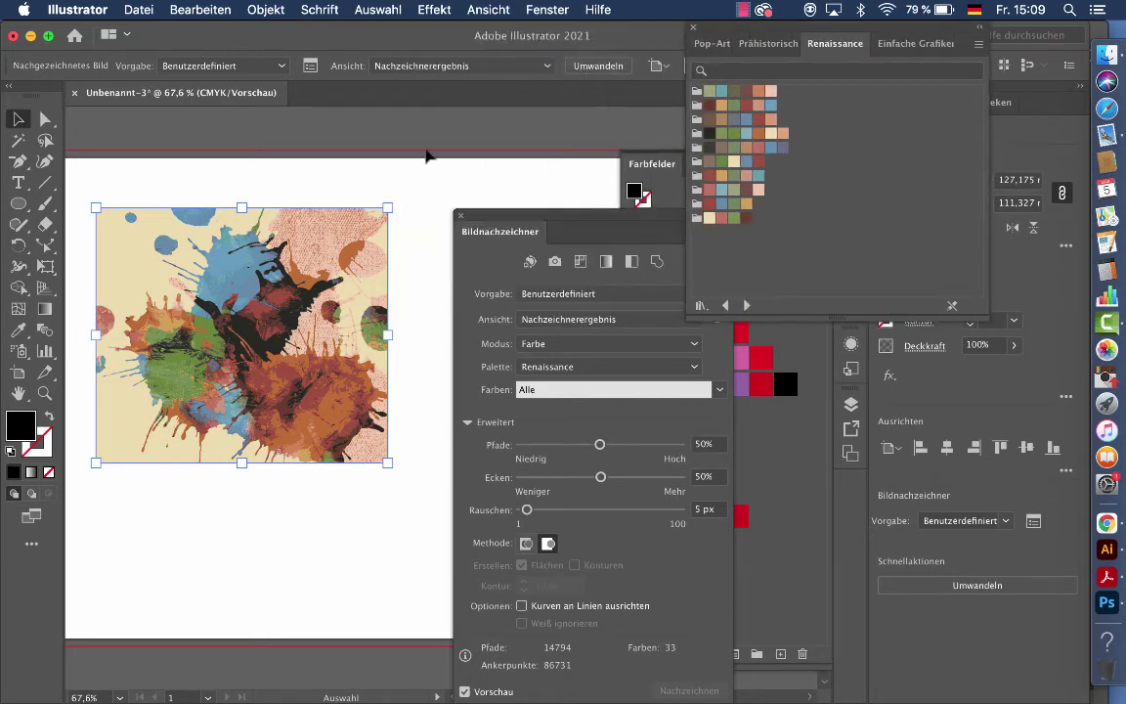
left_click_drag(484, 216, 818, 175)
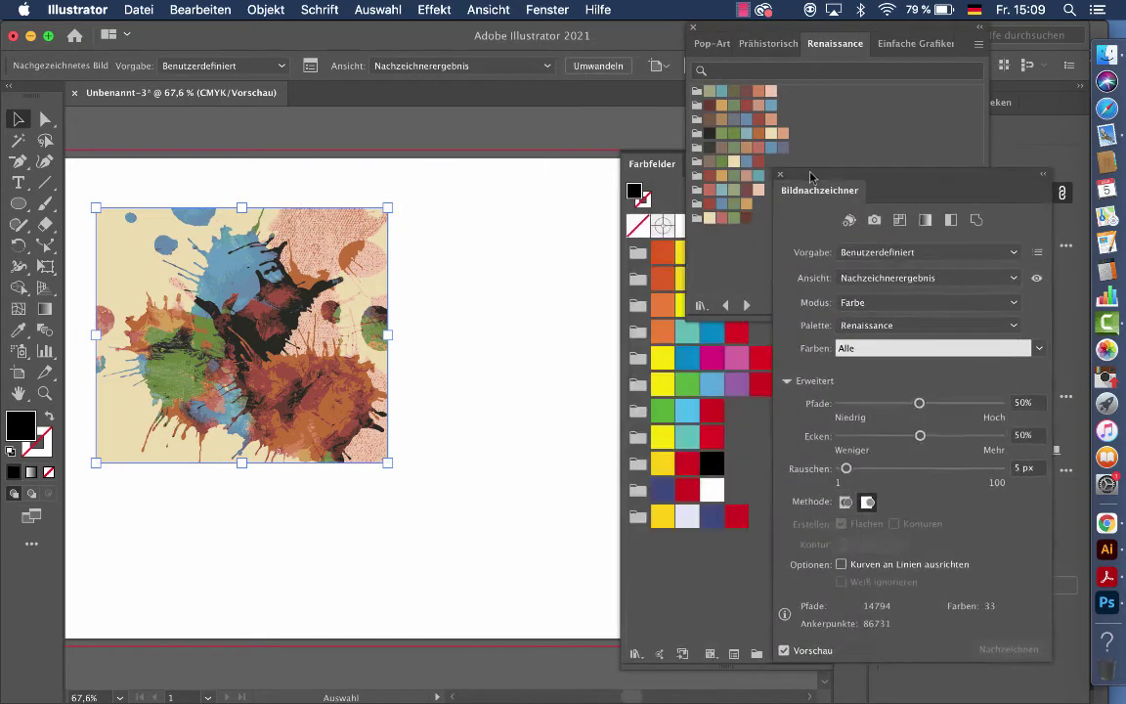
- Duplicate the Renaissance-coloured trace and place the copy beside it on the artboard
left_click(475, 256)
scroll(376, 360, "left", 3)
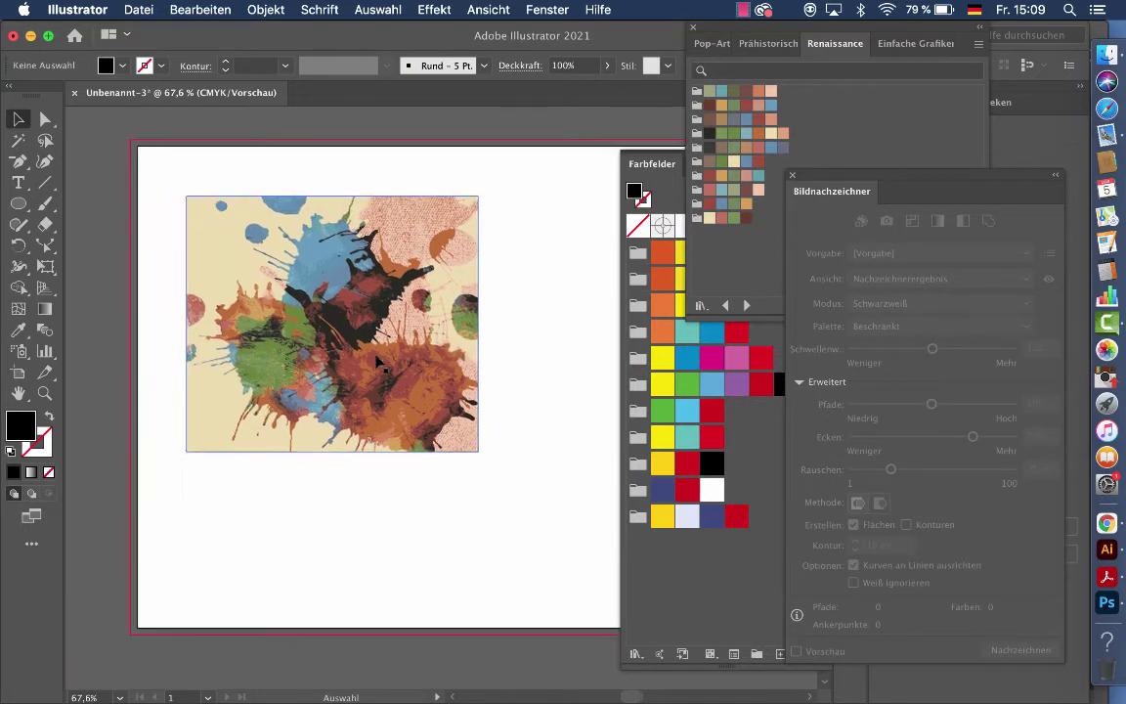
key("super+minus")
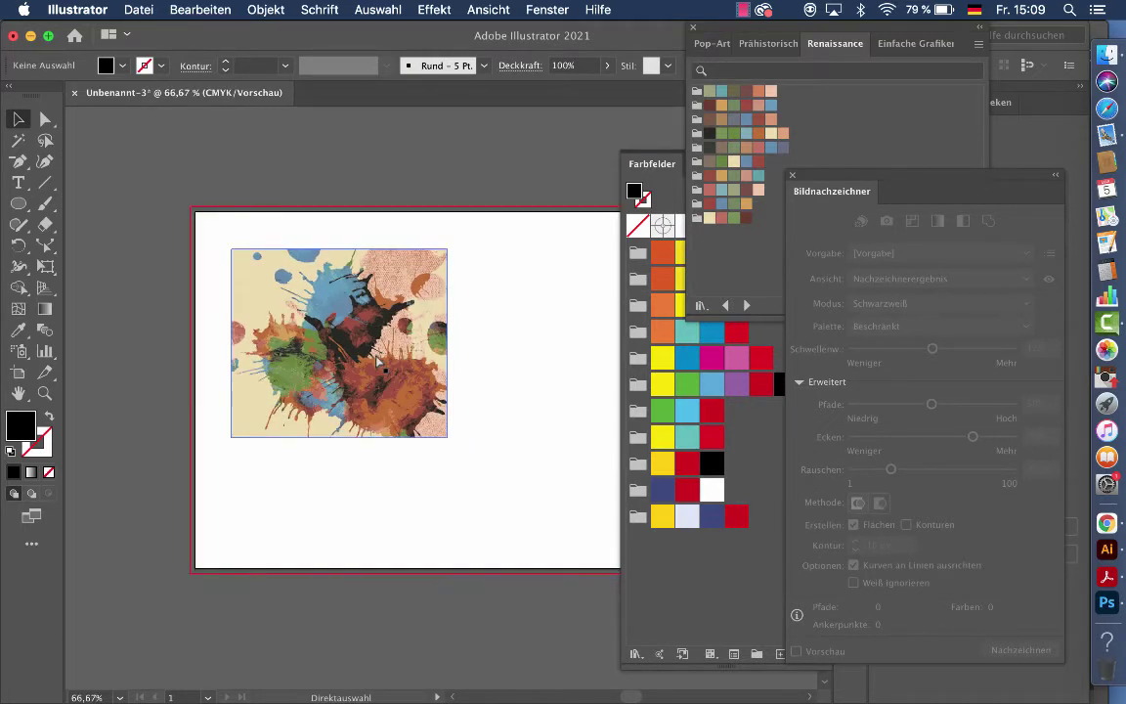
scroll(377, 360, "right", 3)
scroll(376, 360, "down", 2)
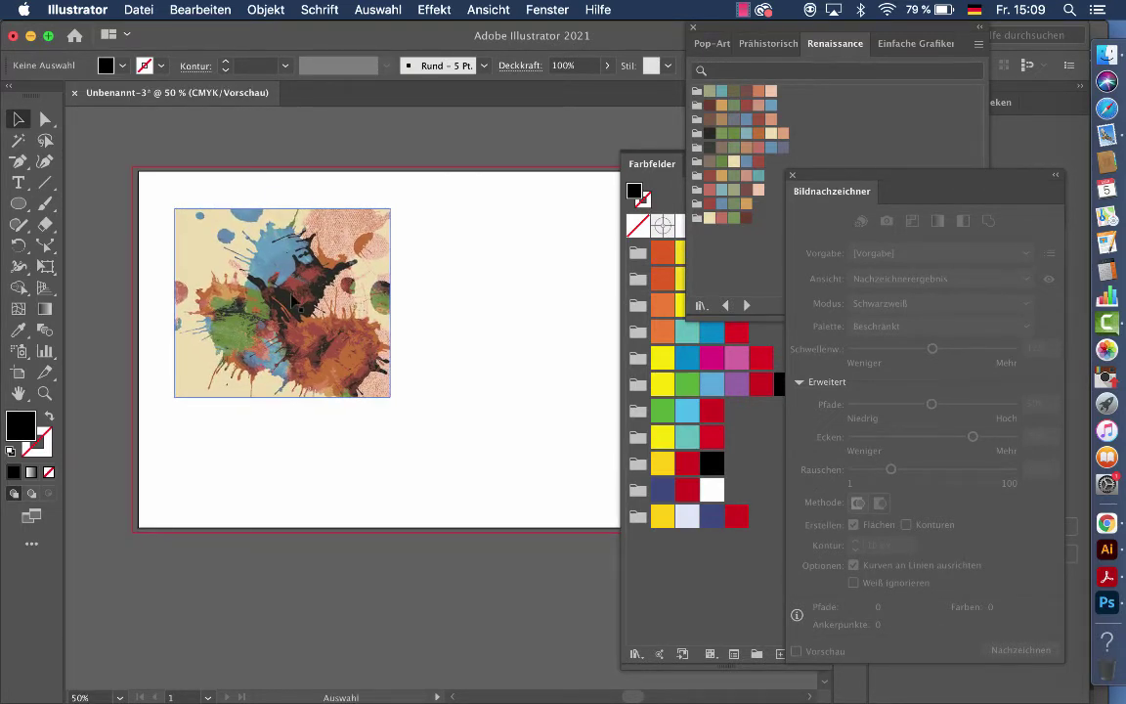
left_click(256, 262)
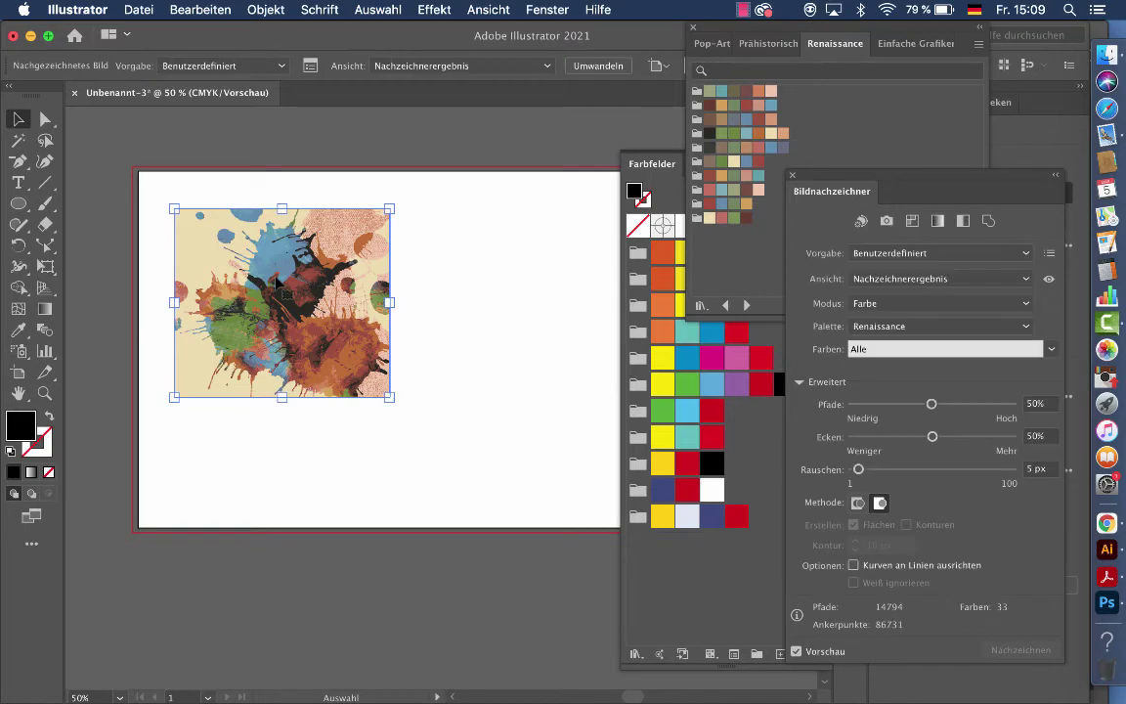
left_click_drag(279, 279, 520, 277)
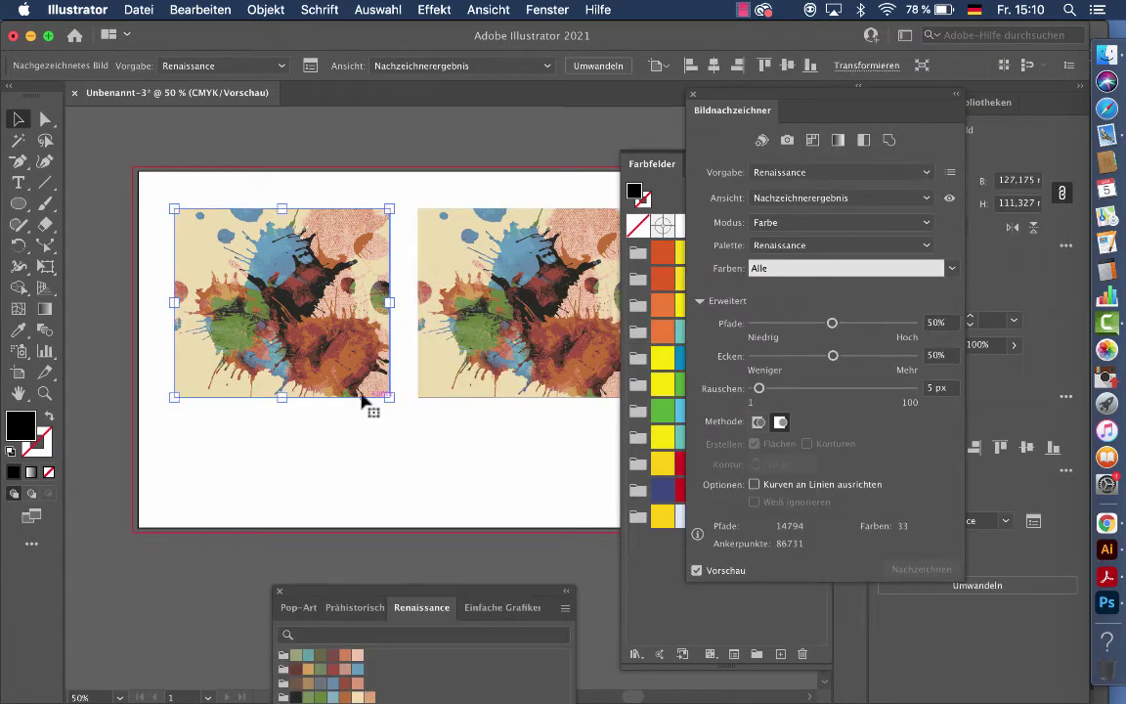
- Set the palette of the first traced image to Pop-Art and compare it with the Renaissance version beside it
left_click(927, 249)
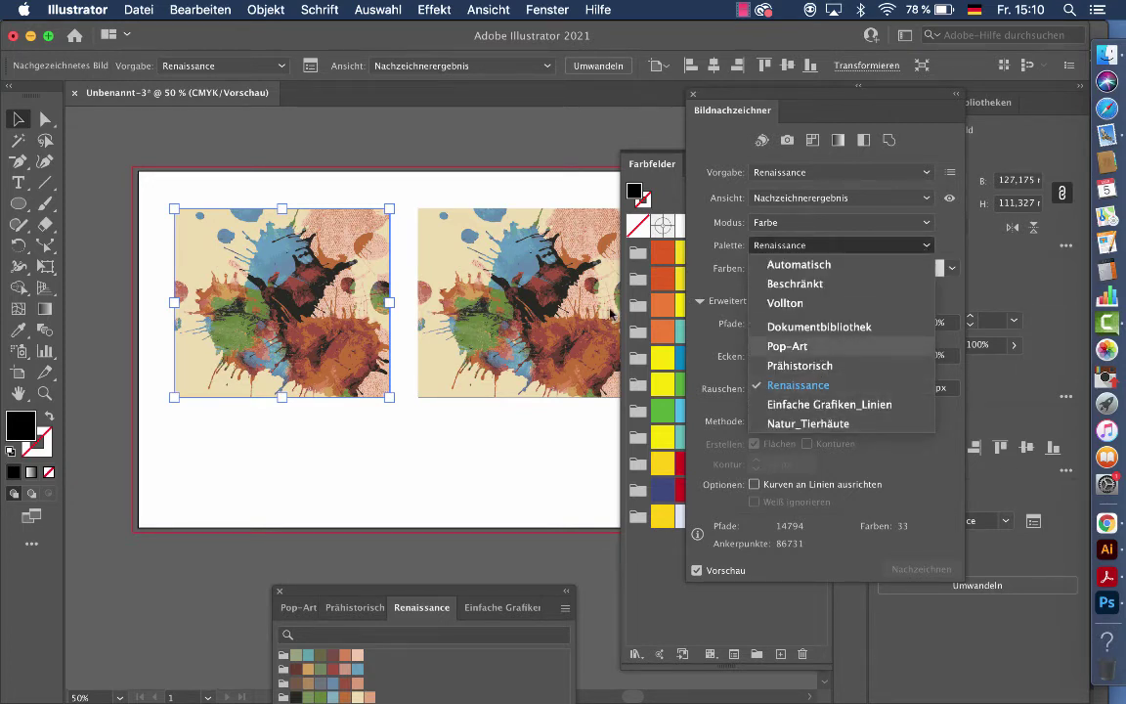
key("Return")
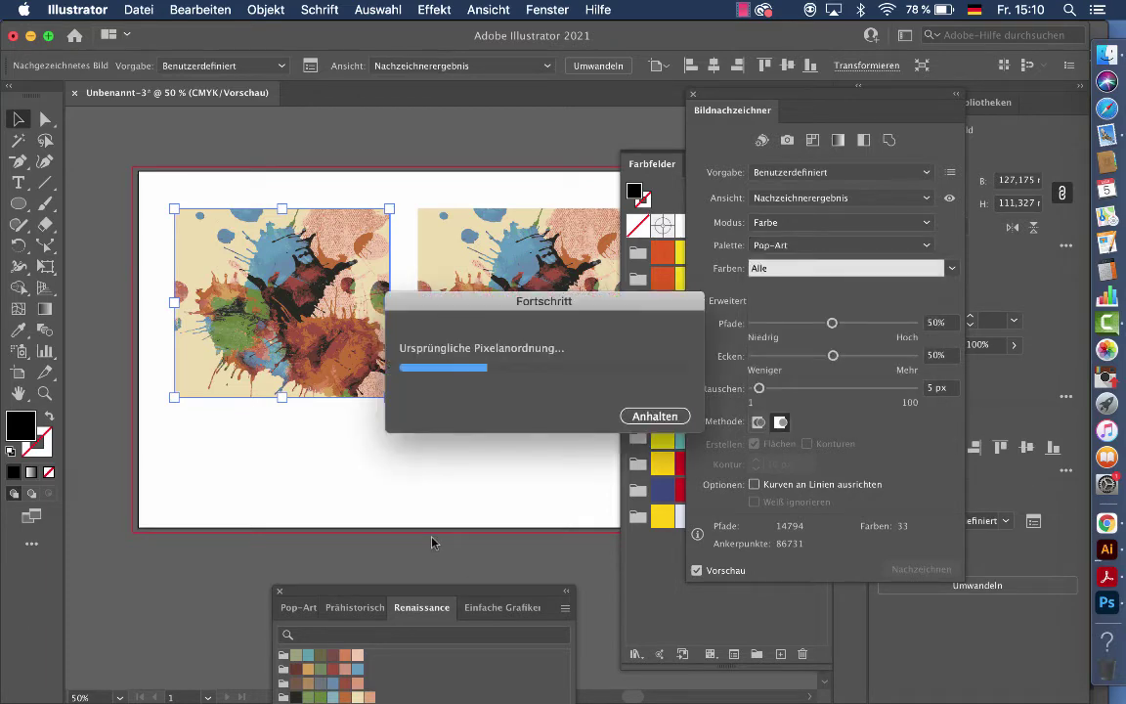
left_click(362, 471)
scroll(362, 471, "right", 2)
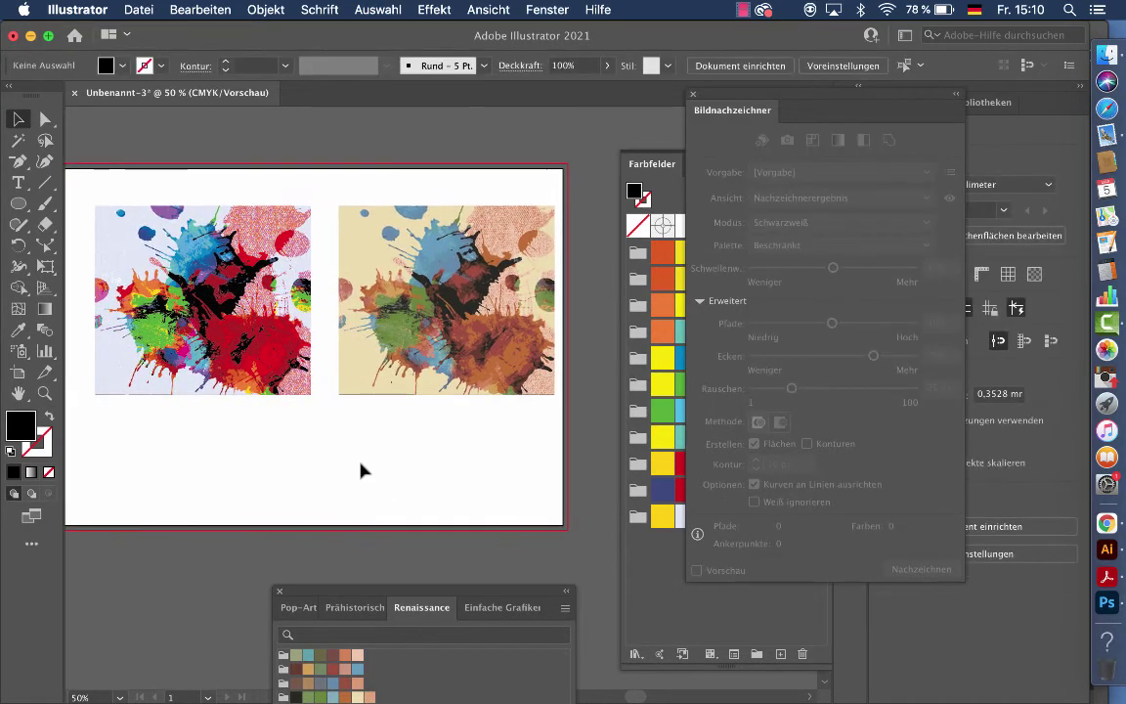
left_click(410, 382)
scroll(414, 477, "left", 2)
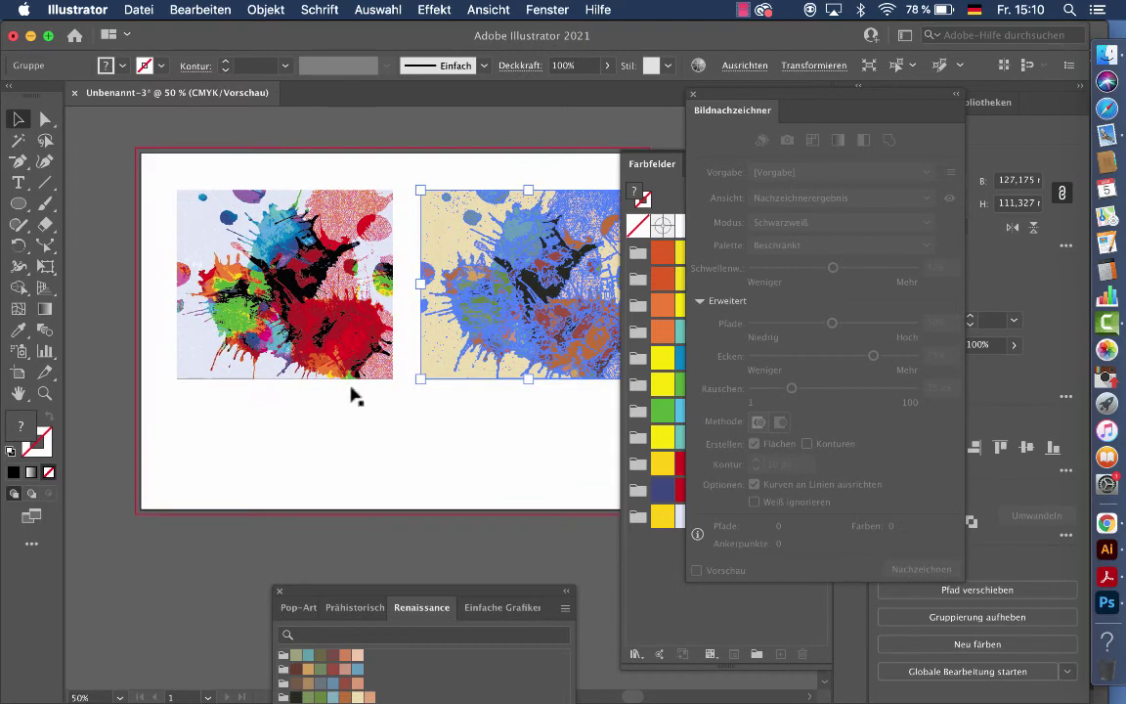
scroll(349, 428, "right", 2)
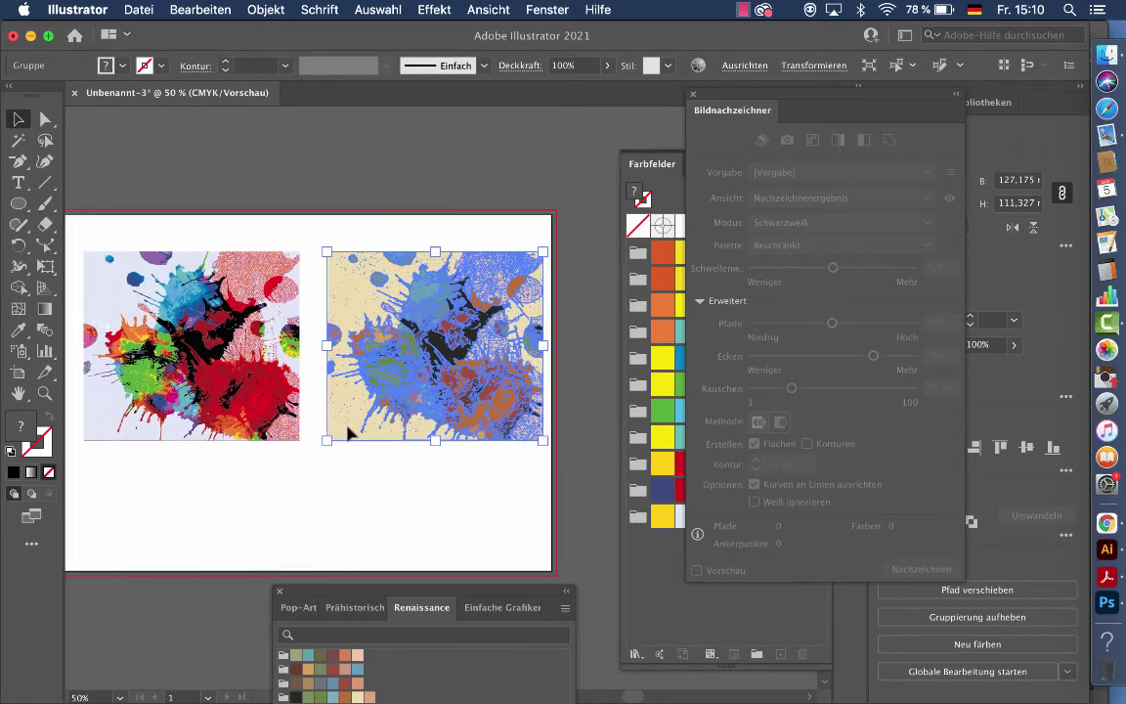
- Enlarge the artboard from its lower-right corner to about 725 × 455 mm
scroll(349, 428, "down", 2)
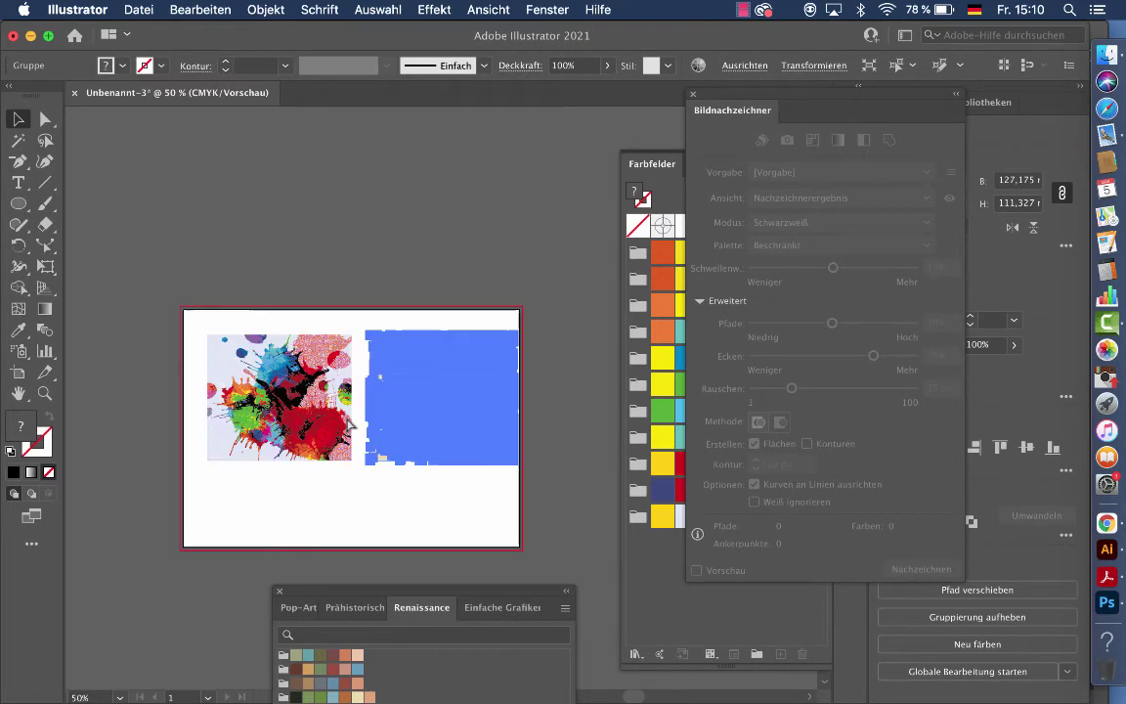
scroll(349, 440, "down", 3)
scroll(349, 443, "down", 2)
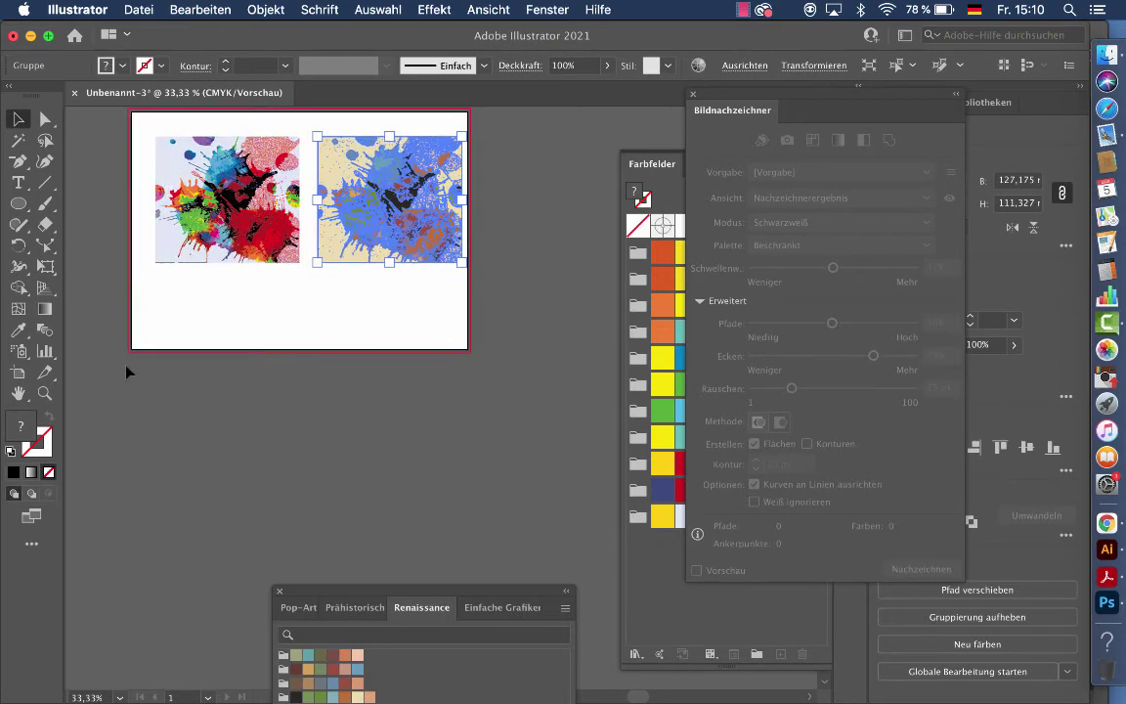
left_click(17, 371)
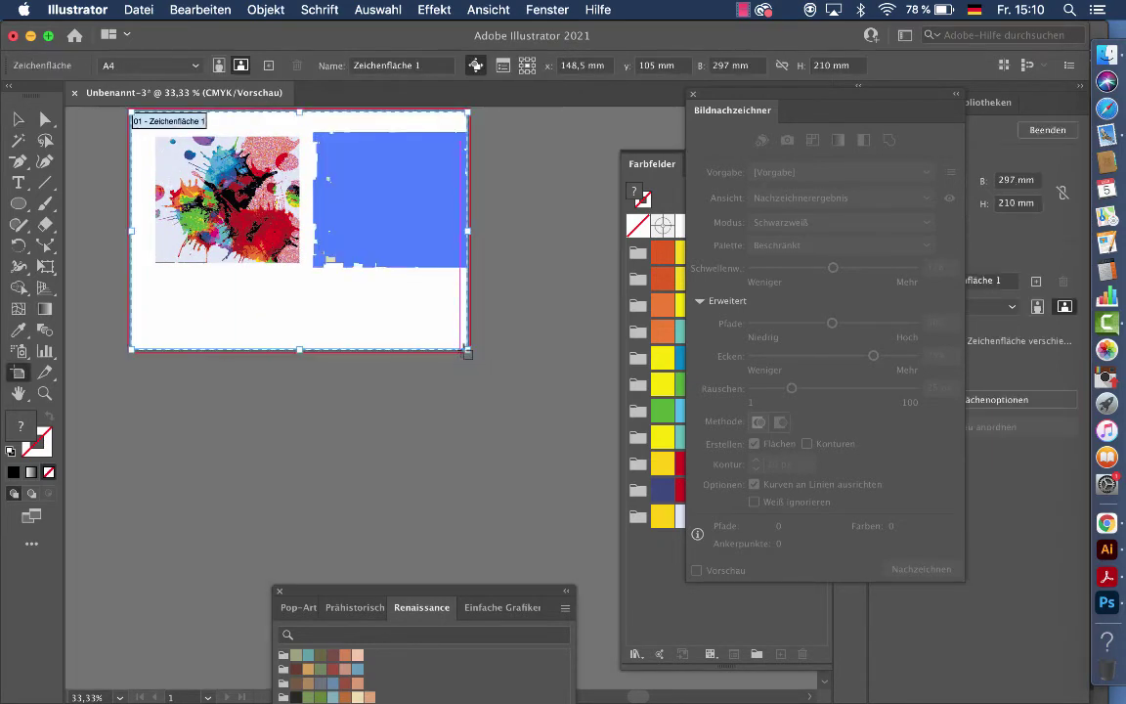
left_click_drag(464, 366, 885, 626)
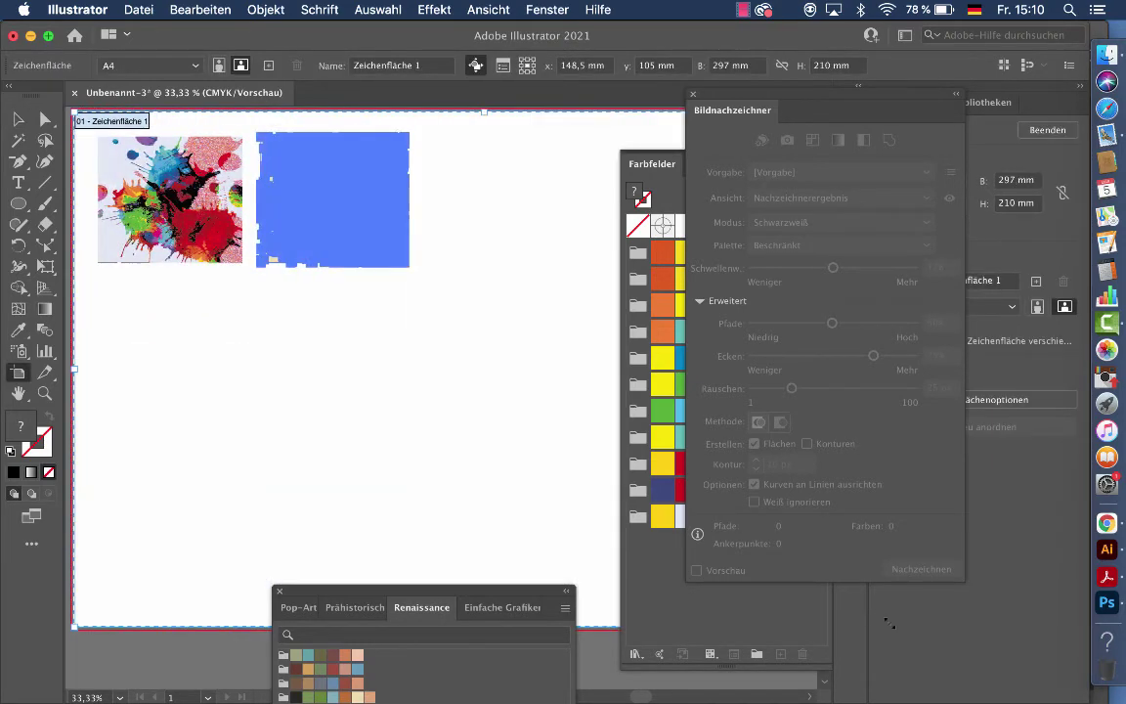
scroll(184, 300, "left", 3)
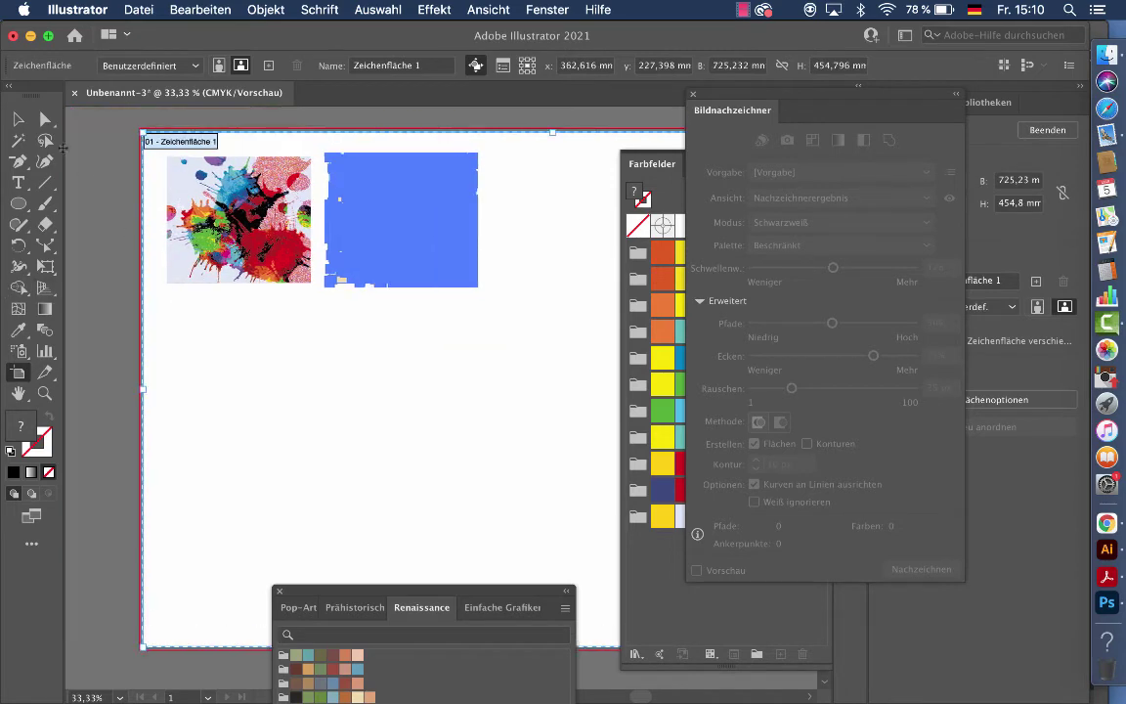
- Duplicate the Pop-Art trace and place the copy directly below it
left_click(17, 118)
left_click(219, 187)
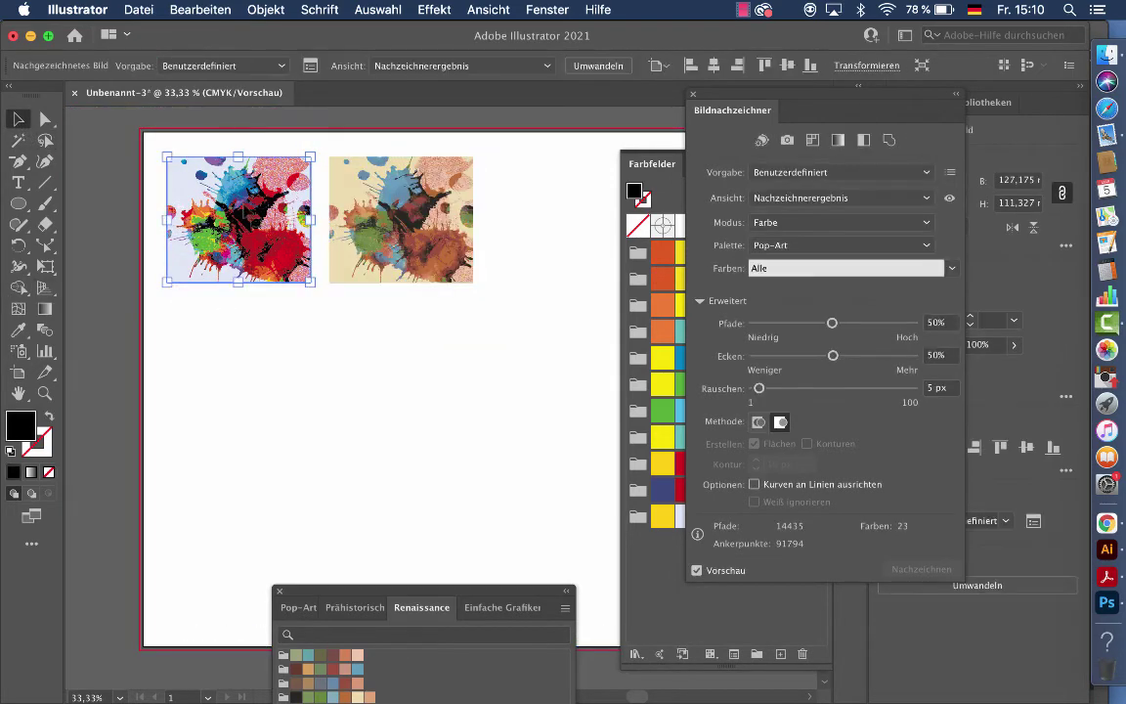
left_click_drag(223, 186, 242, 339)
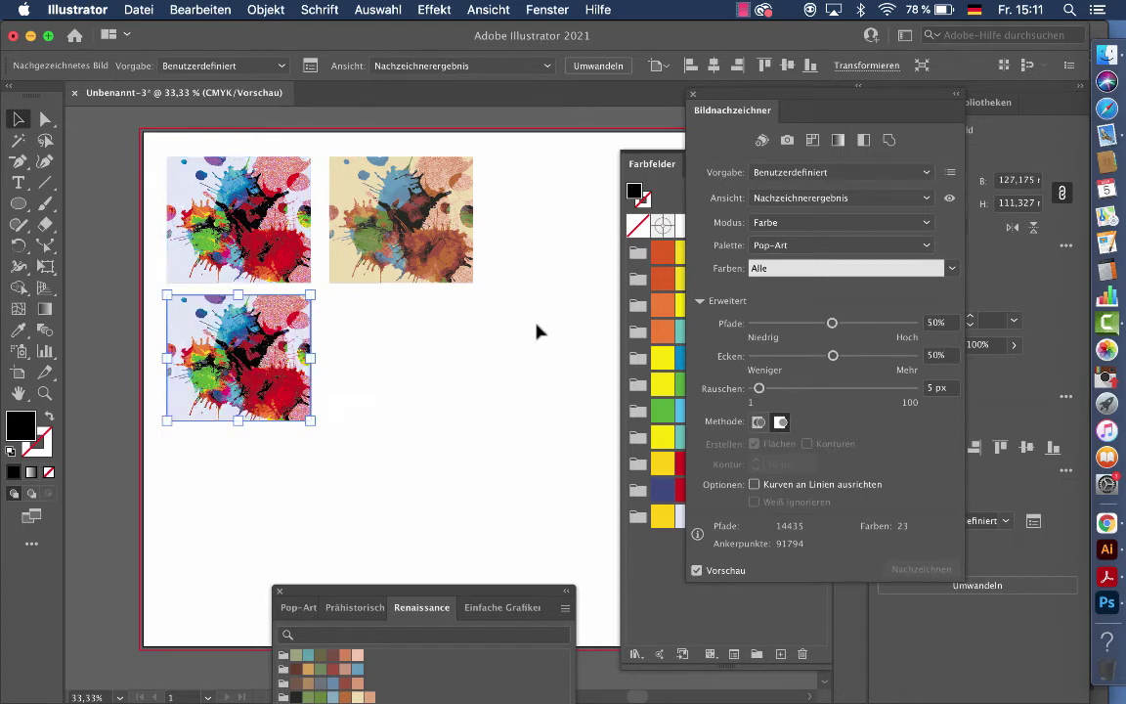
- Save the current tracing settings as a preset named Popart
left_click_drag(730, 99, 591, 79)
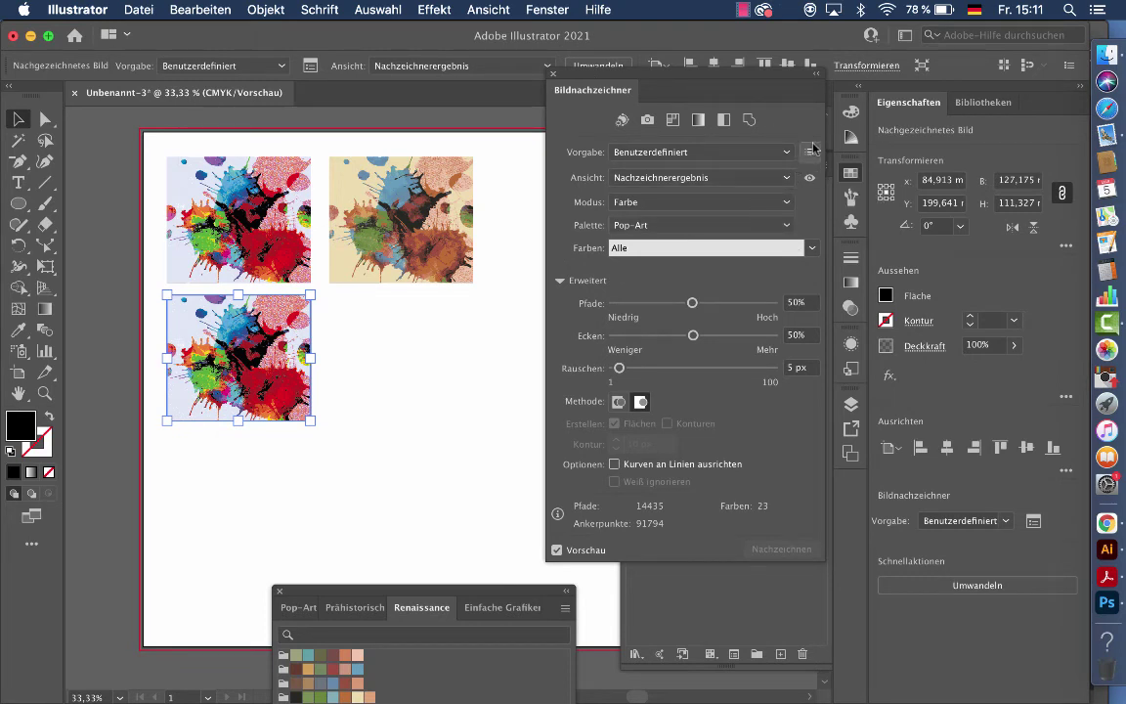
left_click(811, 151)
left_click(839, 172)
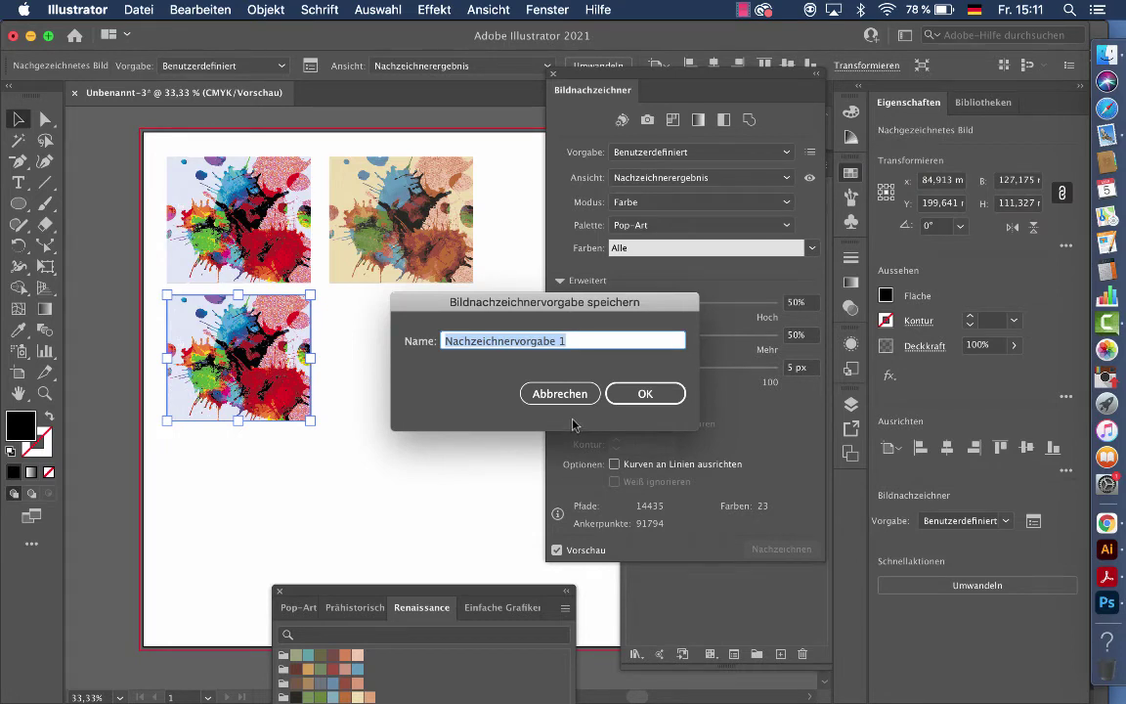
type("Popart")
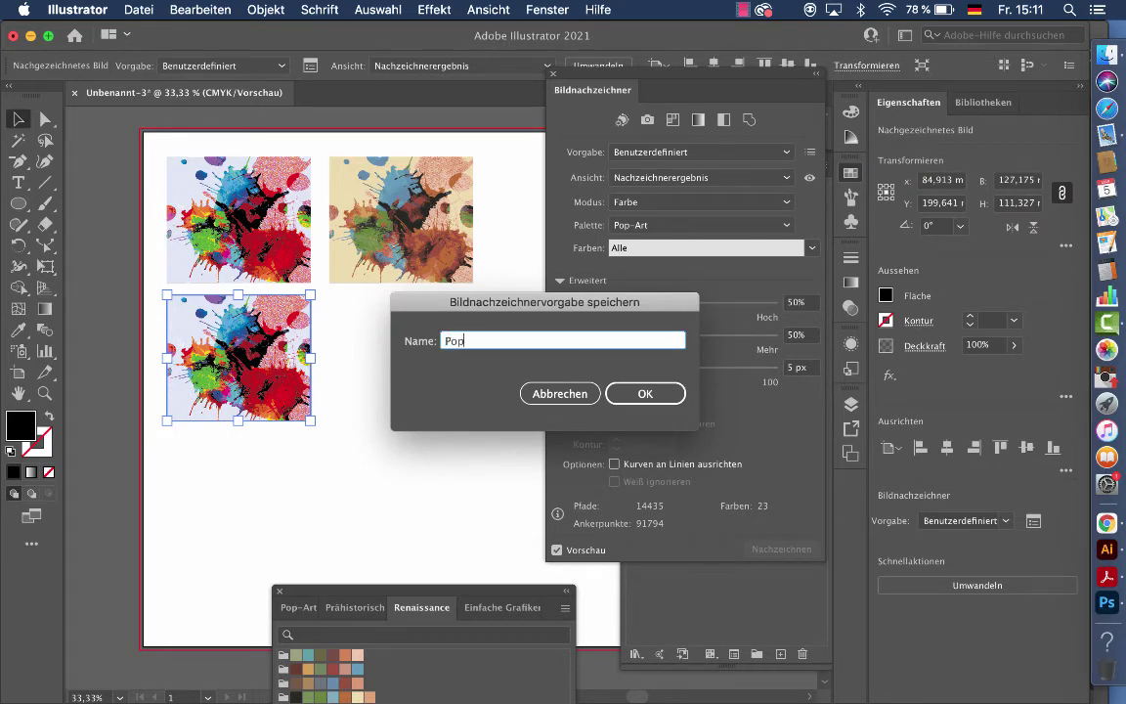
left_click(673, 393)
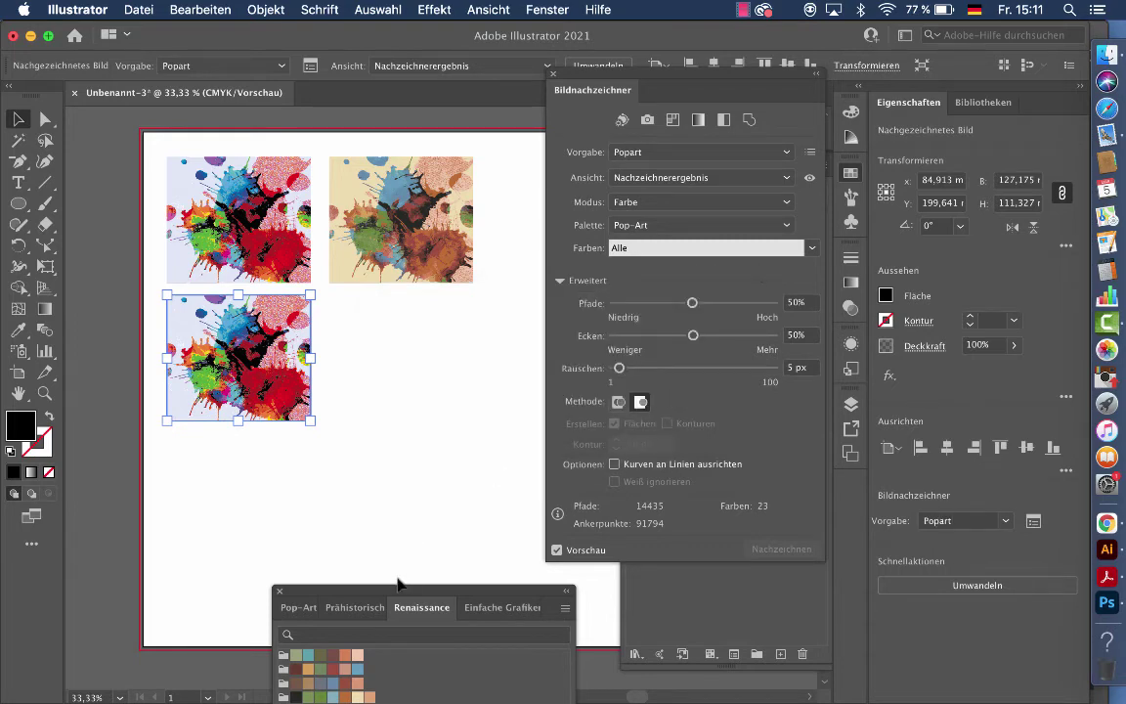
- Try the Einfache Grafiken_Linien palette on the lower Pop-Art copy and open the Spielzeug swatch library
left_click_drag(389, 600, 211, 482)
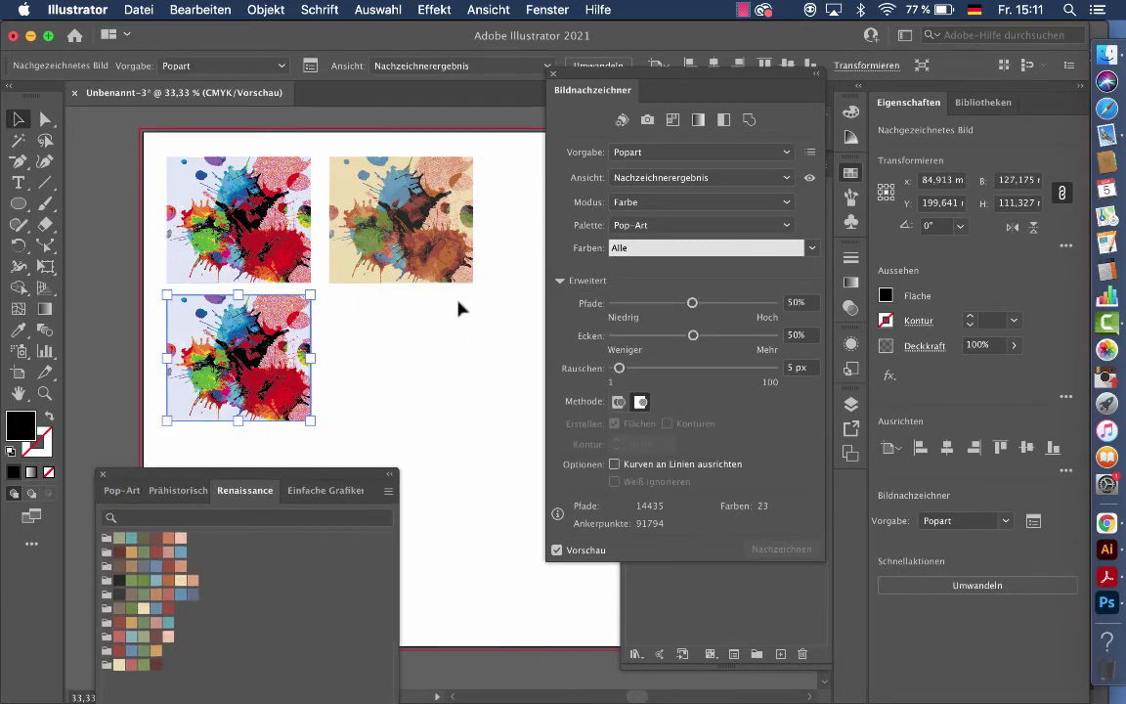
left_click(785, 227)
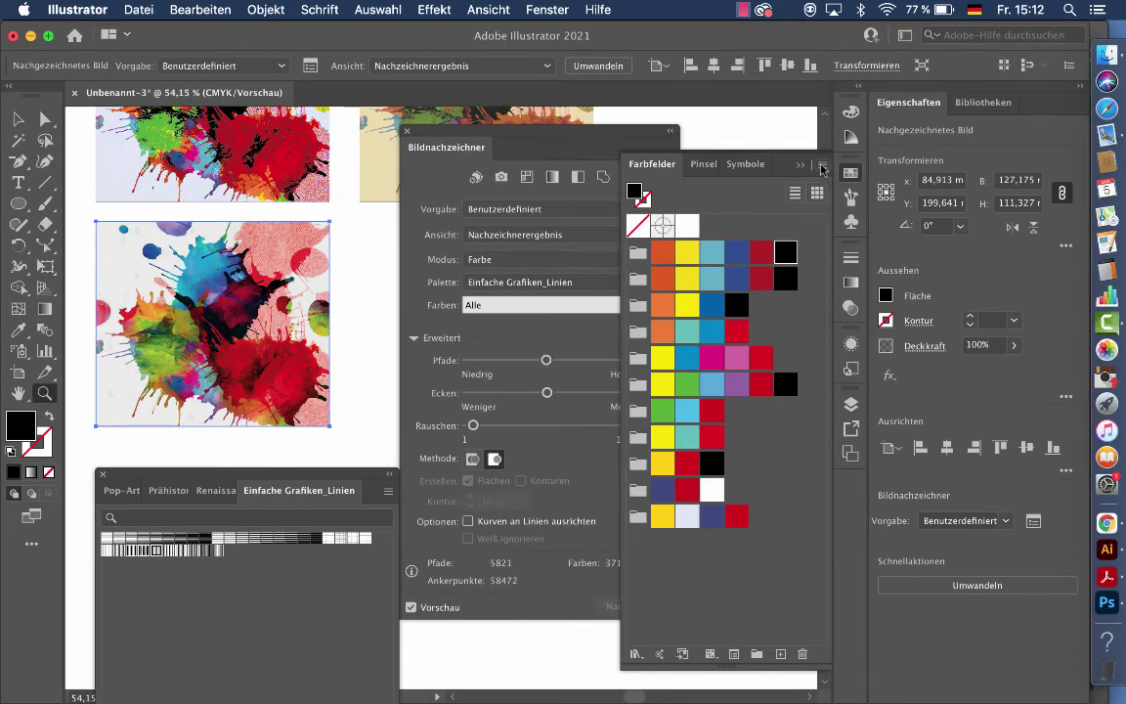
left_click(821, 168)
mouse_move(696, 520)
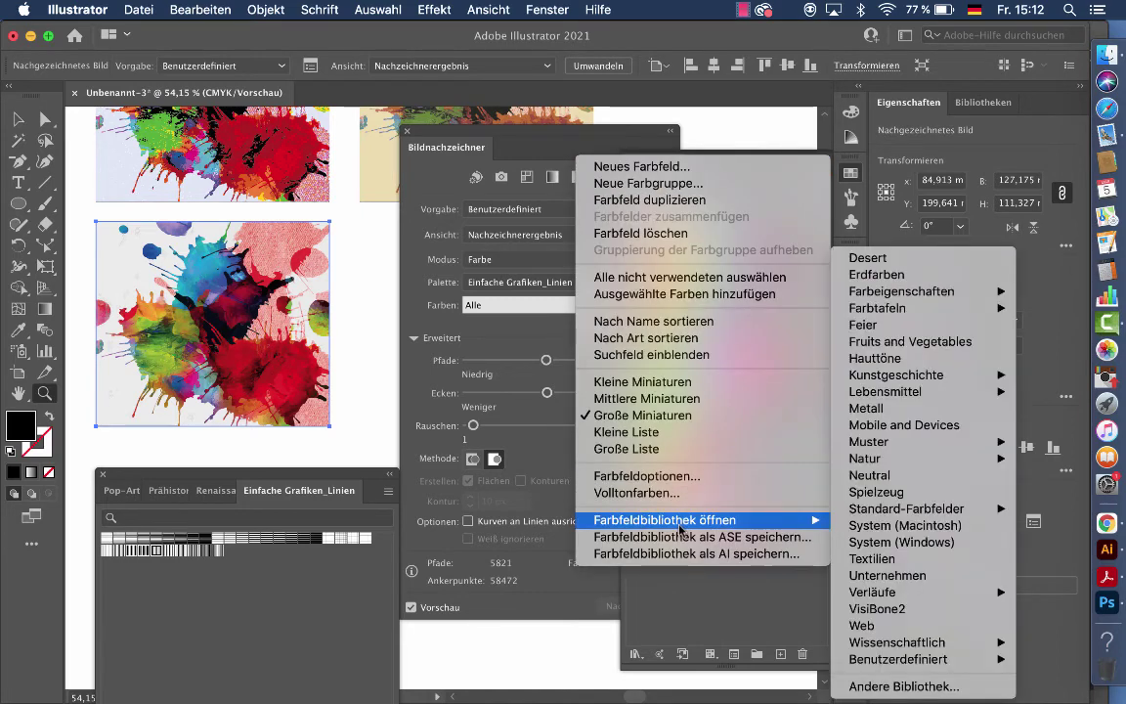
left_click(877, 492)
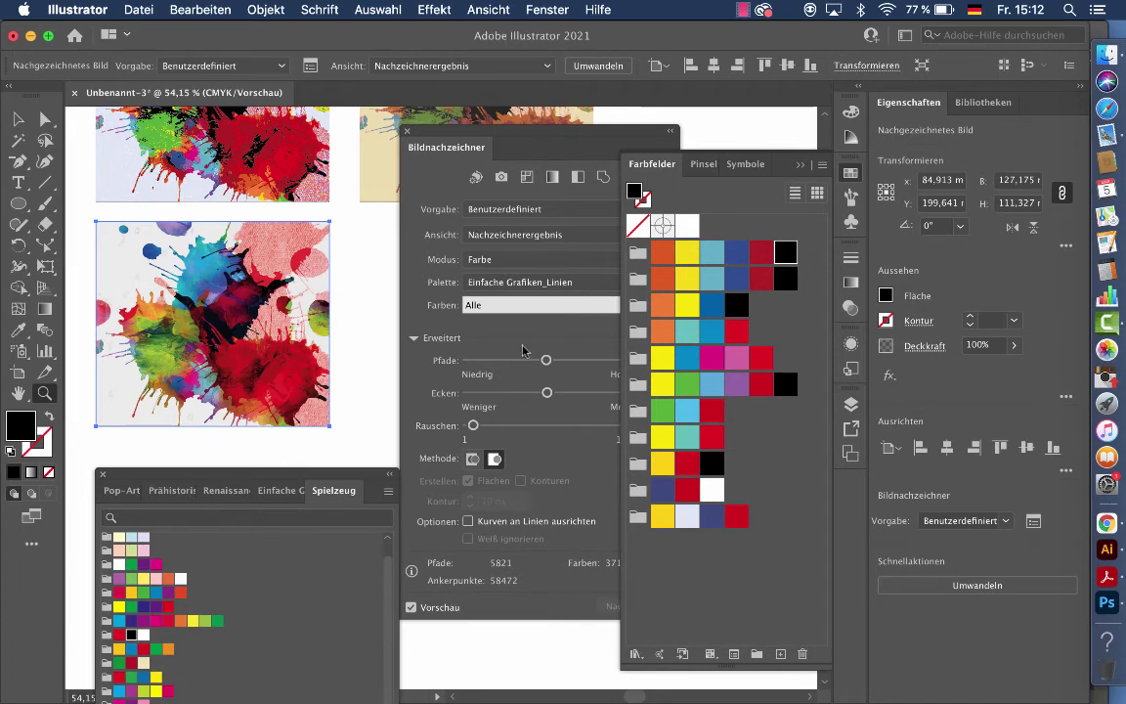
- Set the tracing palette of the lower copy to Spielzeug
left_click(542, 139)
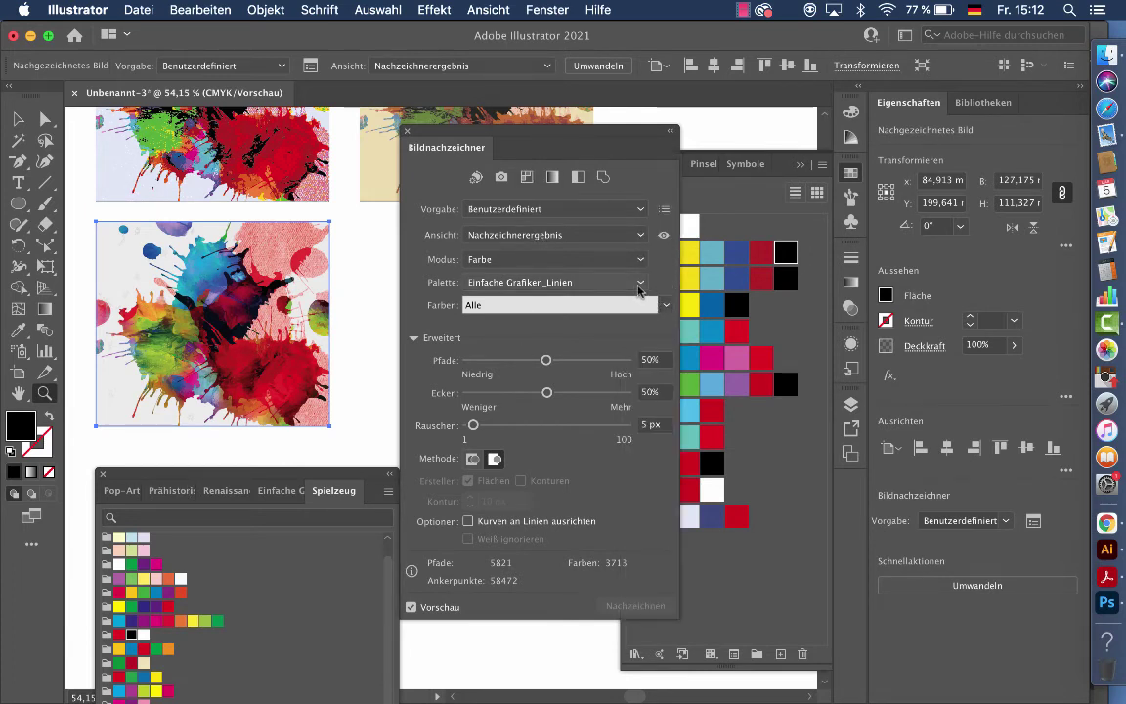
left_click(641, 284)
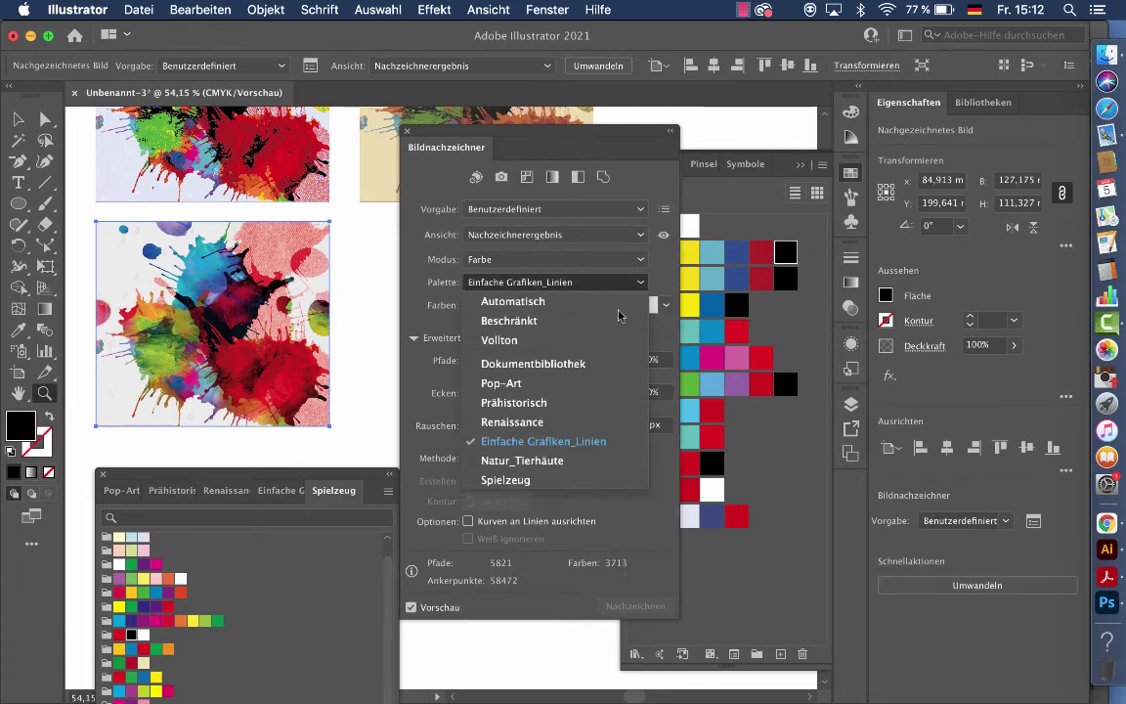
left_click(506, 480)
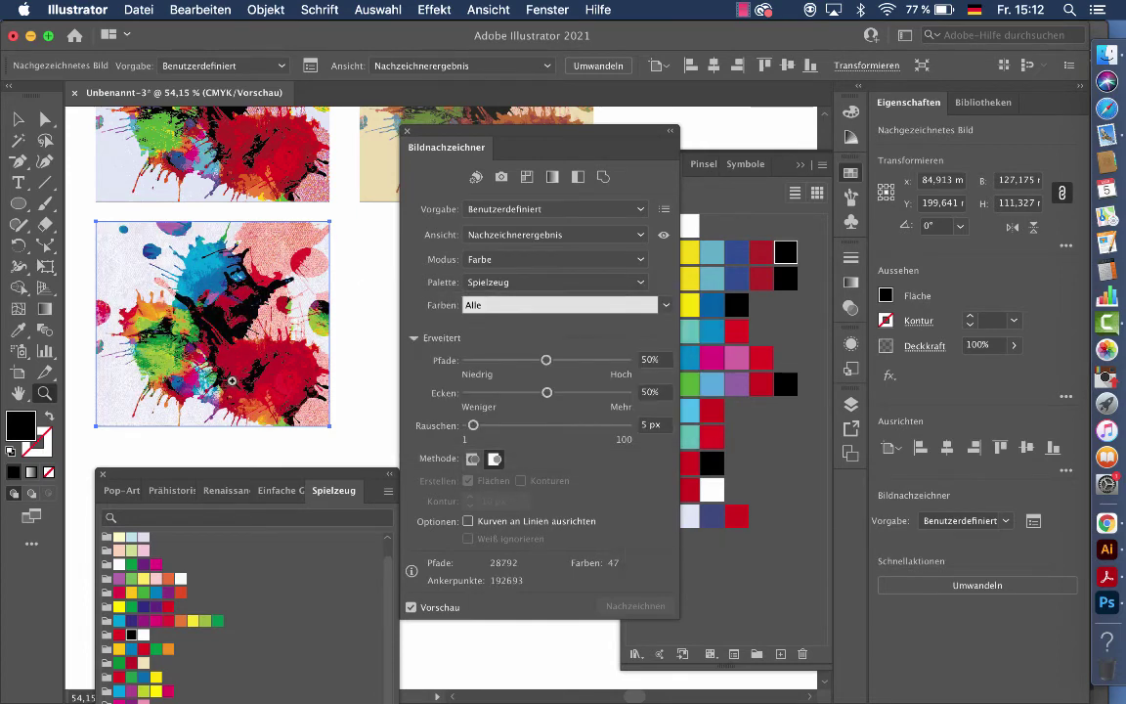
scroll(232, 380, "up", 3)
scroll(239, 384, "down", 2)
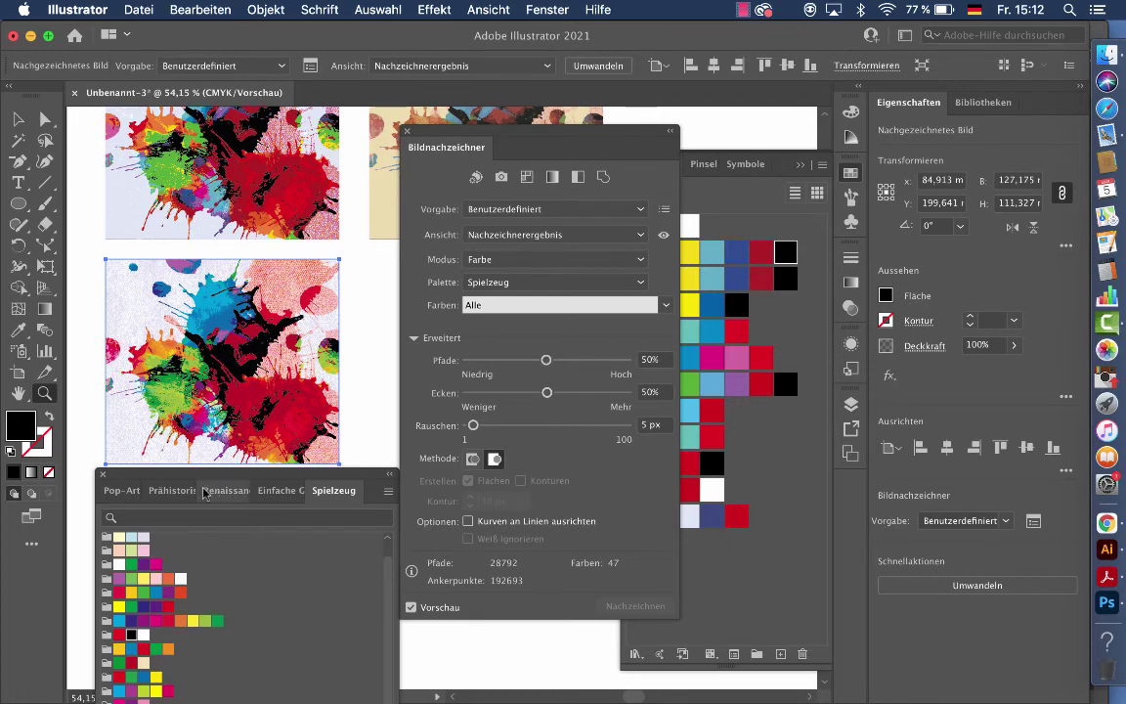
- Limit the lower trace's colours to the nine-colour rainbow group of the Spielzeug palette
left_click(117, 493)
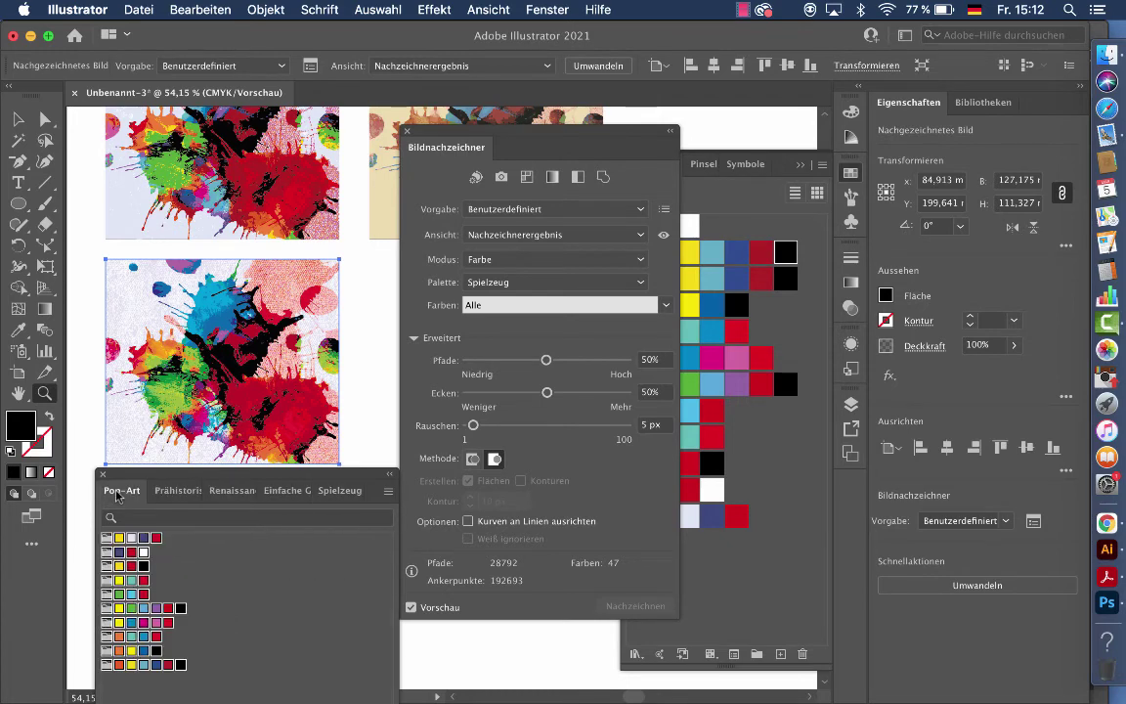
left_click(335, 491)
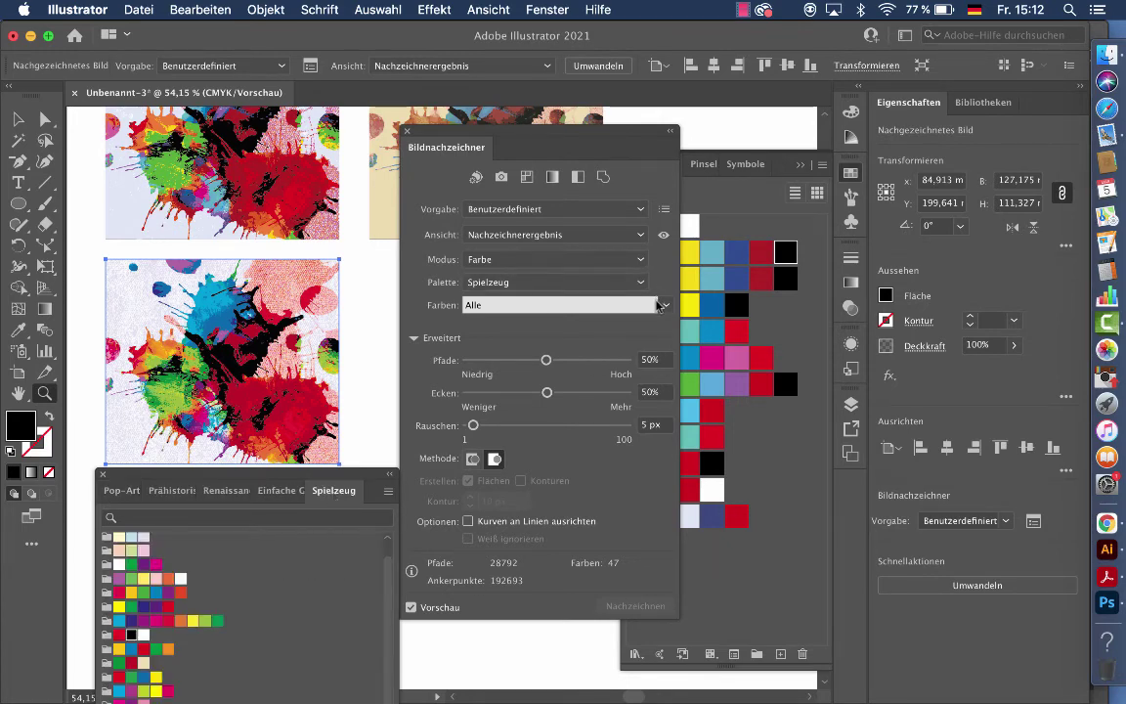
left_click(664, 305)
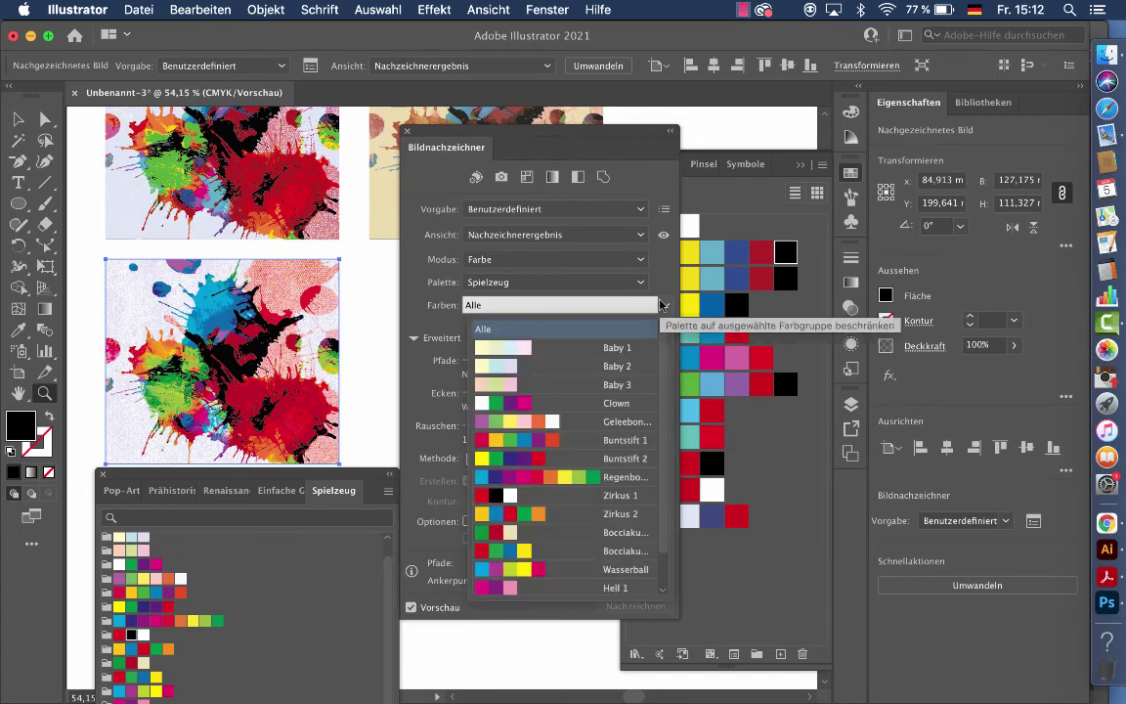
left_click(664, 305)
left_click(664, 305)
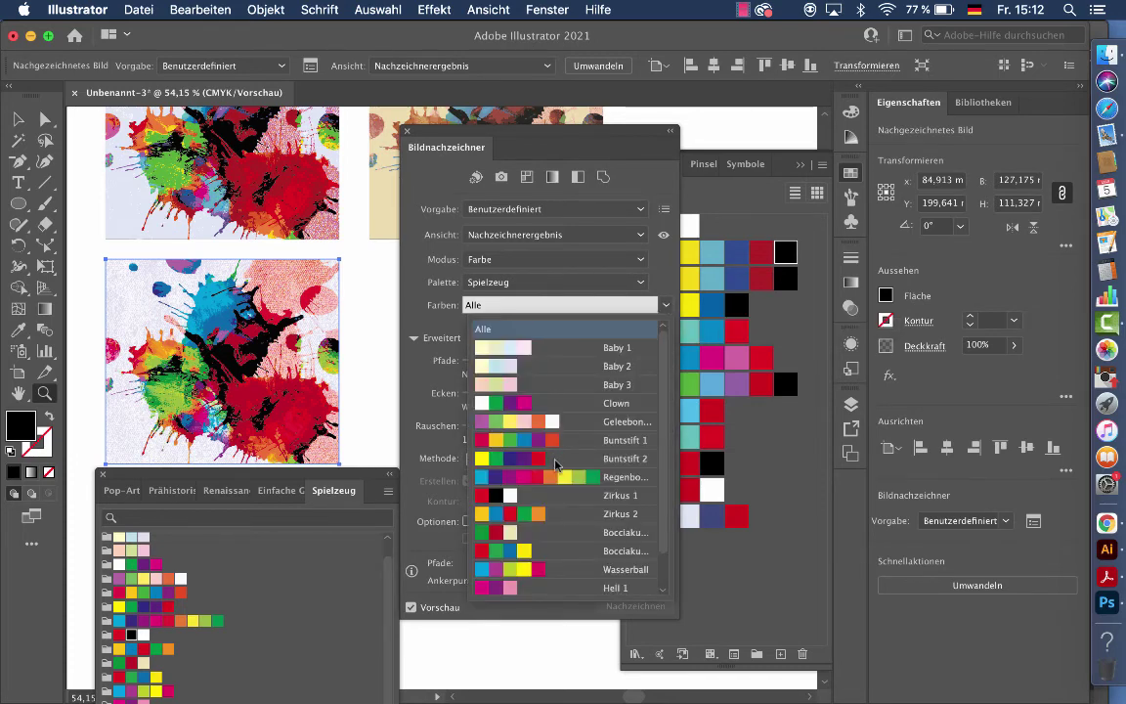
left_click(606, 481)
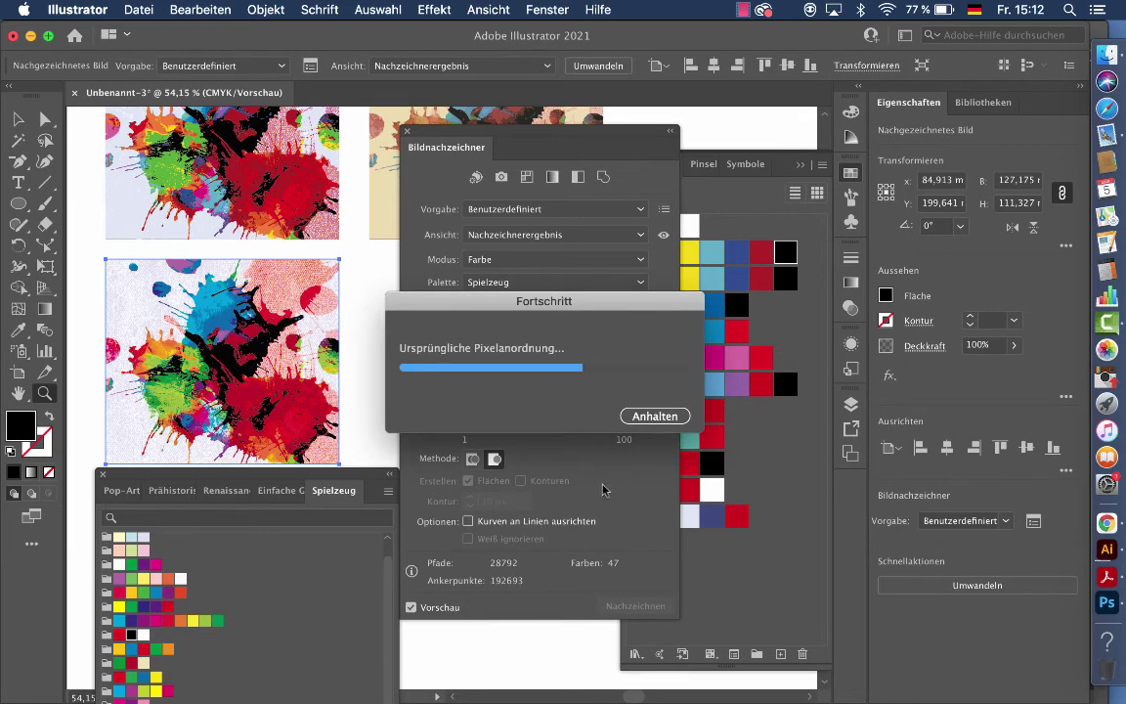
mouse_move(460, 310)
left_mouse_down()
mouse_move(564, 122)
mouse_move(555, 109)
left_mouse_up()
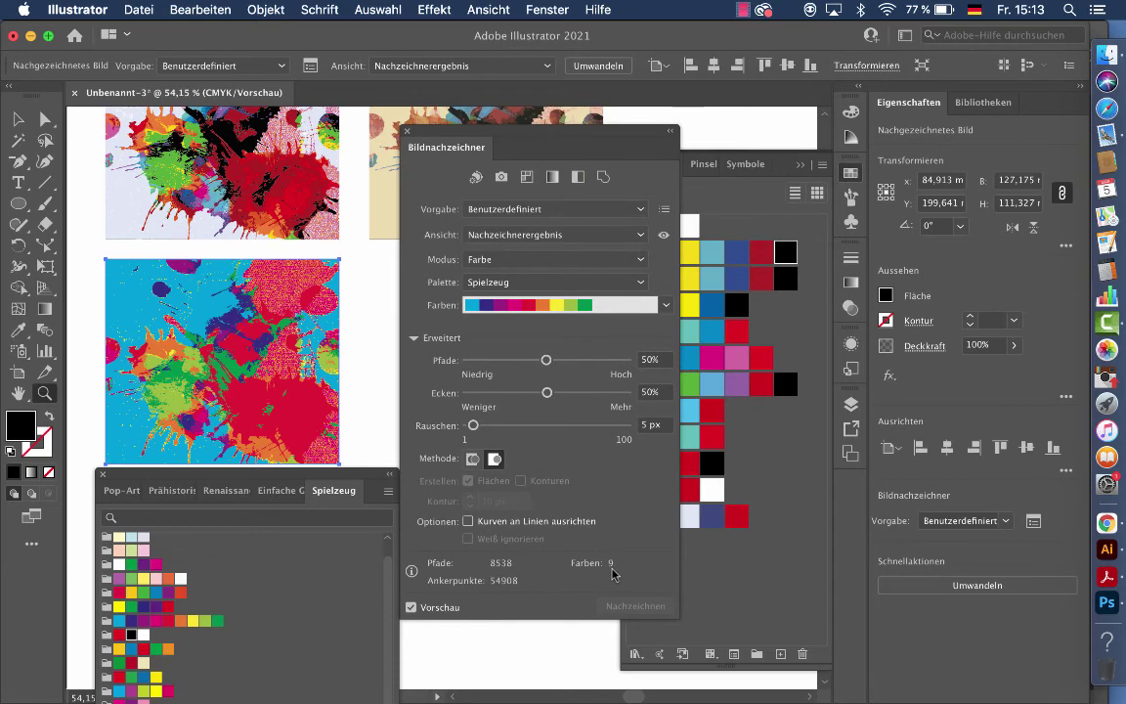
scroll(303, 332, "up", 3)
scroll(303, 332, "right", 3)
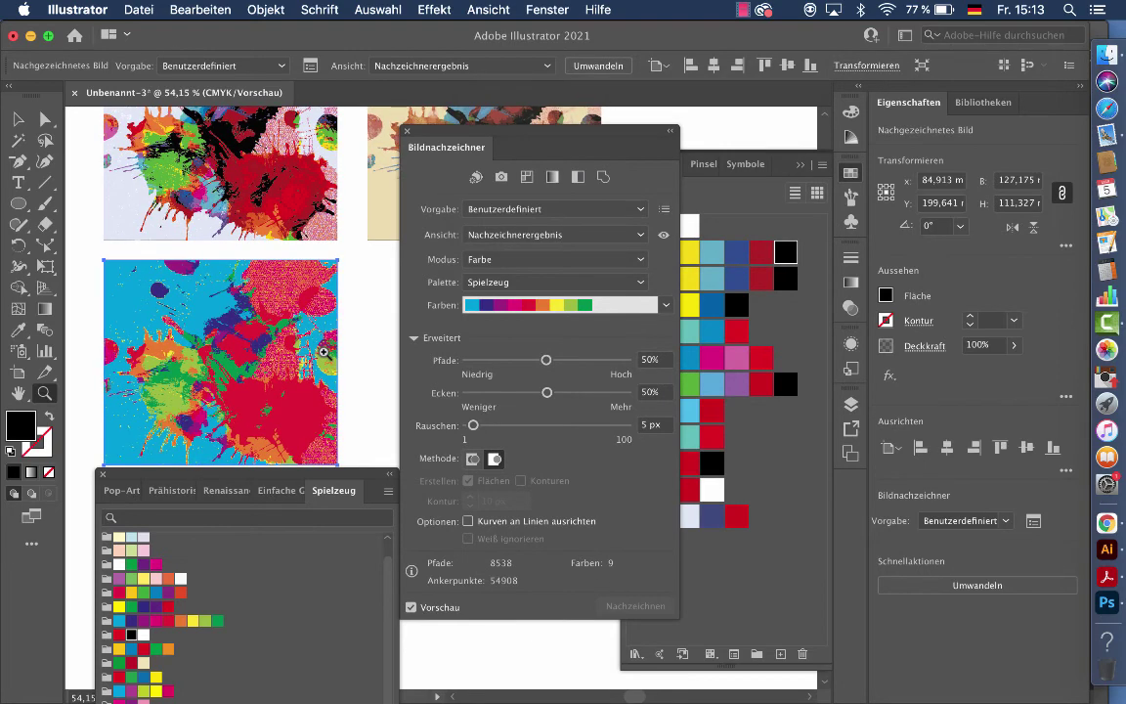
scroll(185, 181, "left", 3)
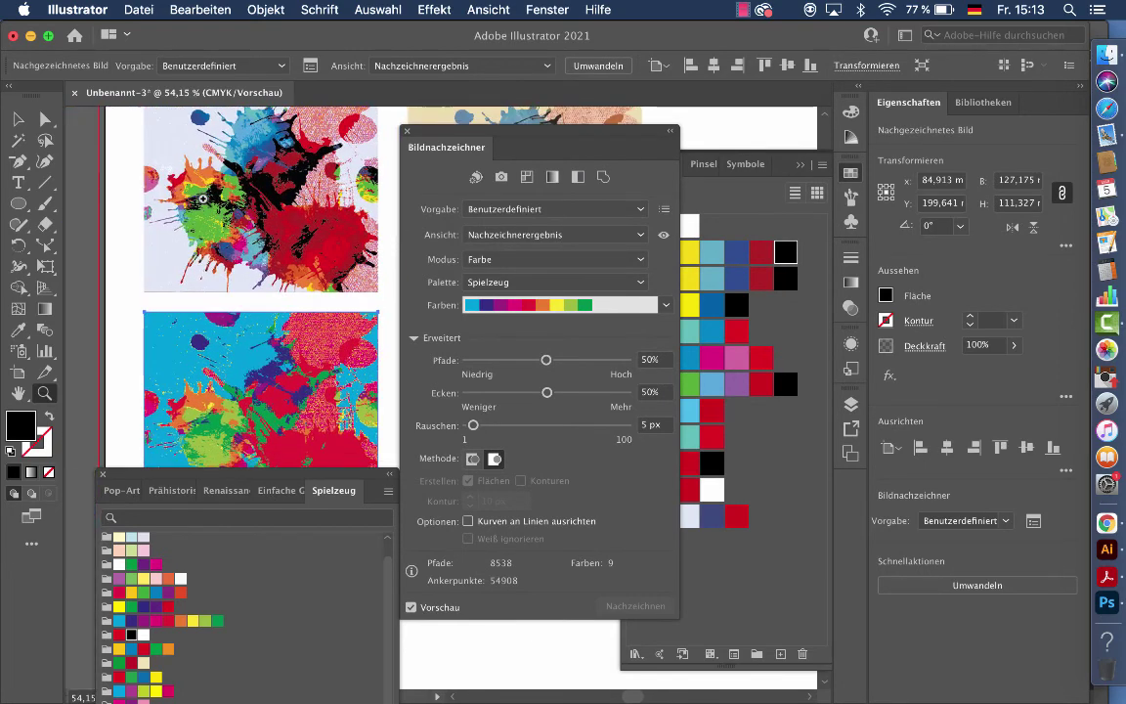
- Limit the colours of the upper Pop-Art trace to the Pop-Art 4 group
left_click(18, 118)
left_click(338, 229)
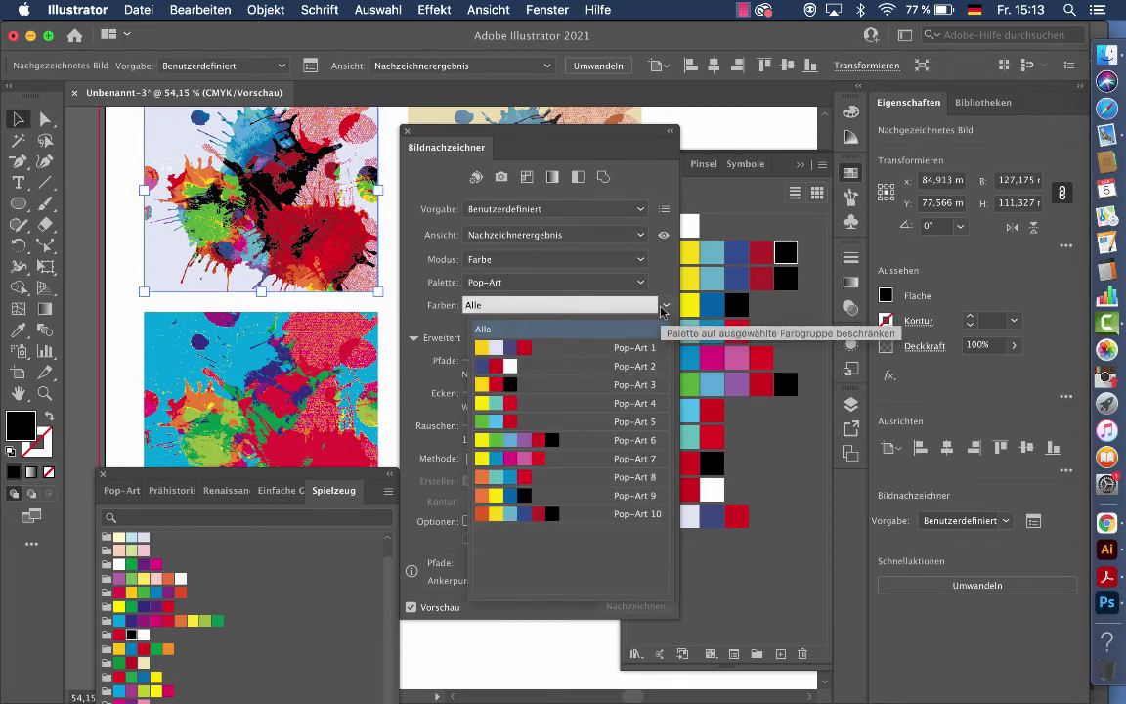
left_click(562, 409)
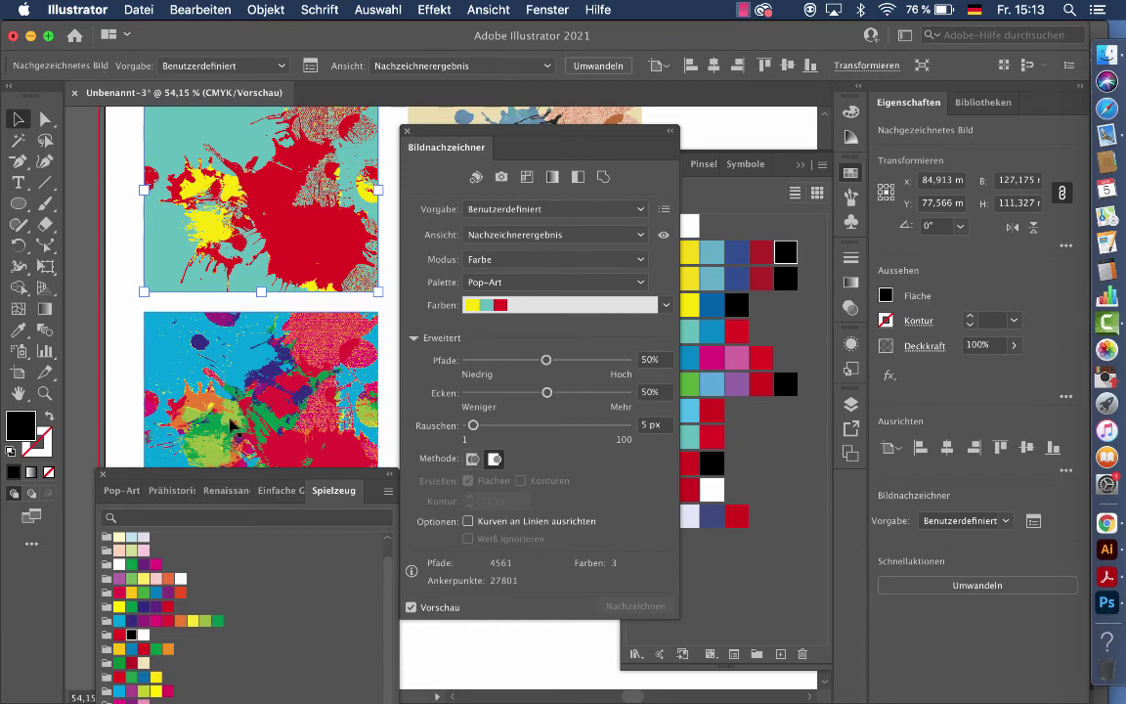
- Duplicate the rainbow-coloured Spielzeug trace and place the copy beside it, directly below the Renaissance trace
scroll(233, 427, "right", 5)
scroll(233, 427, "down", 2)
scroll(233, 427, "down", 1)
scroll(233, 427, "right", 1)
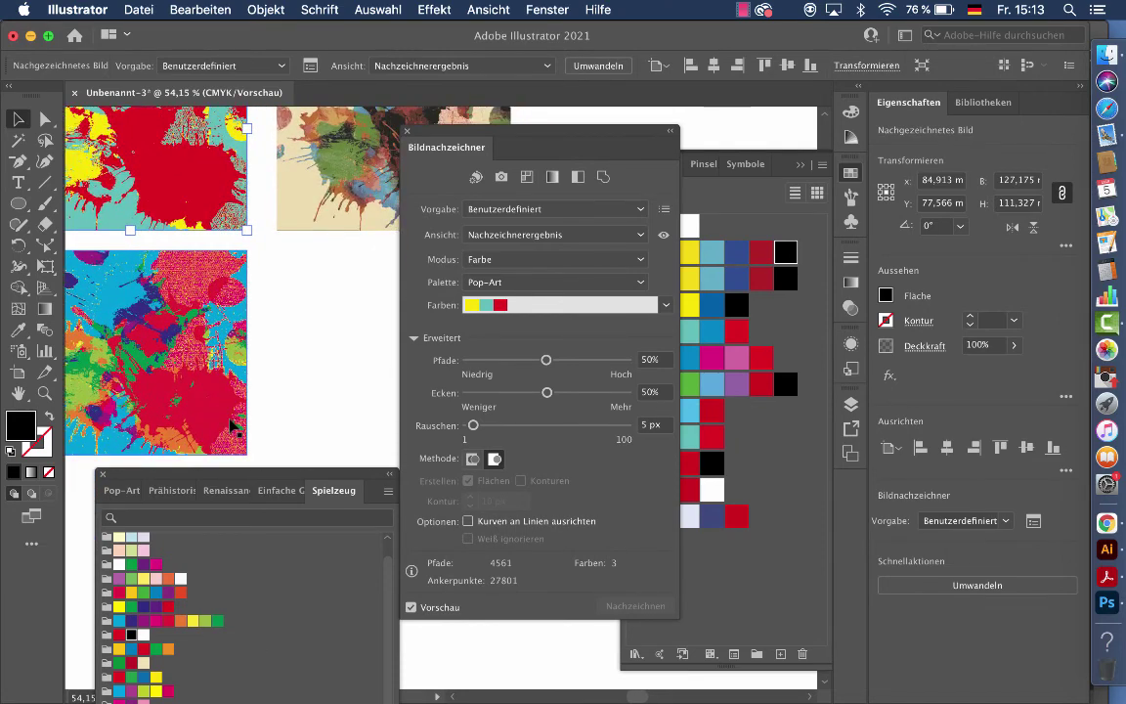
key("super+minus")
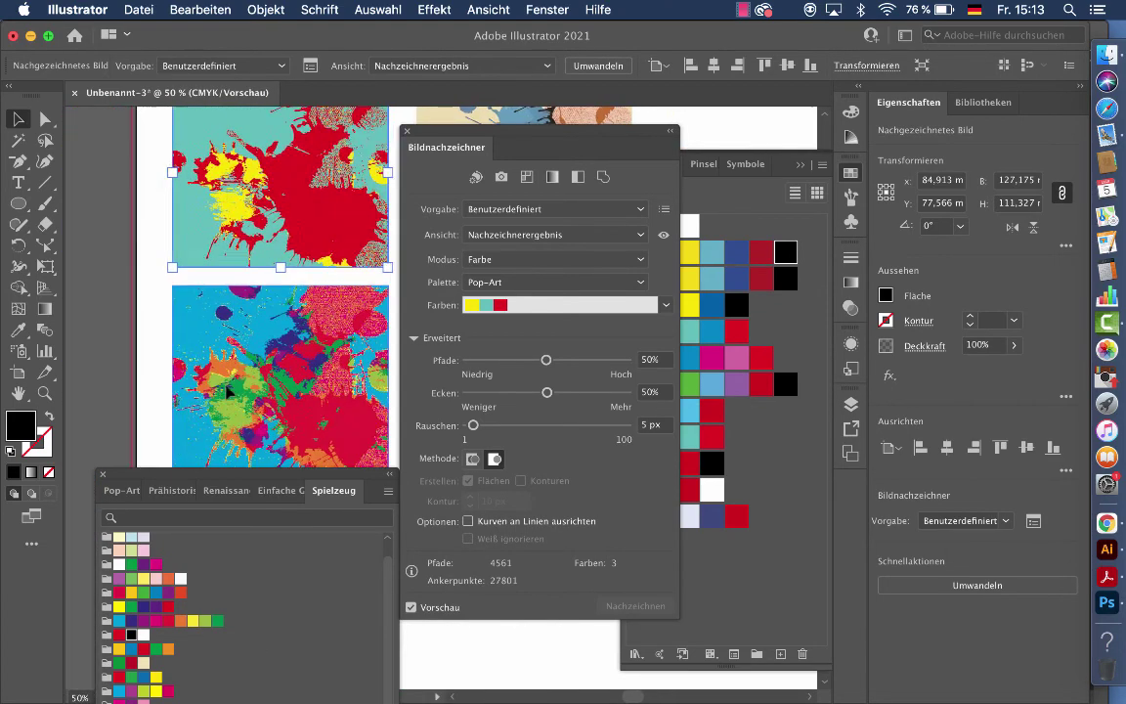
left_click_drag(411, 137, 638, 131)
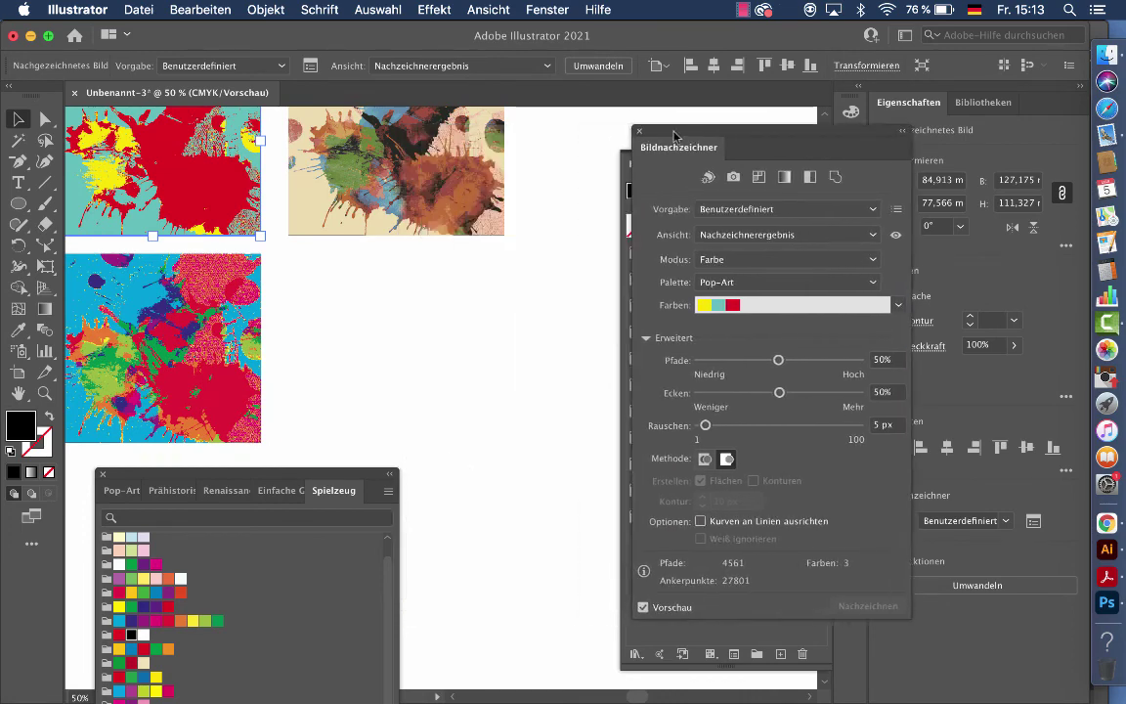
left_click(169, 280)
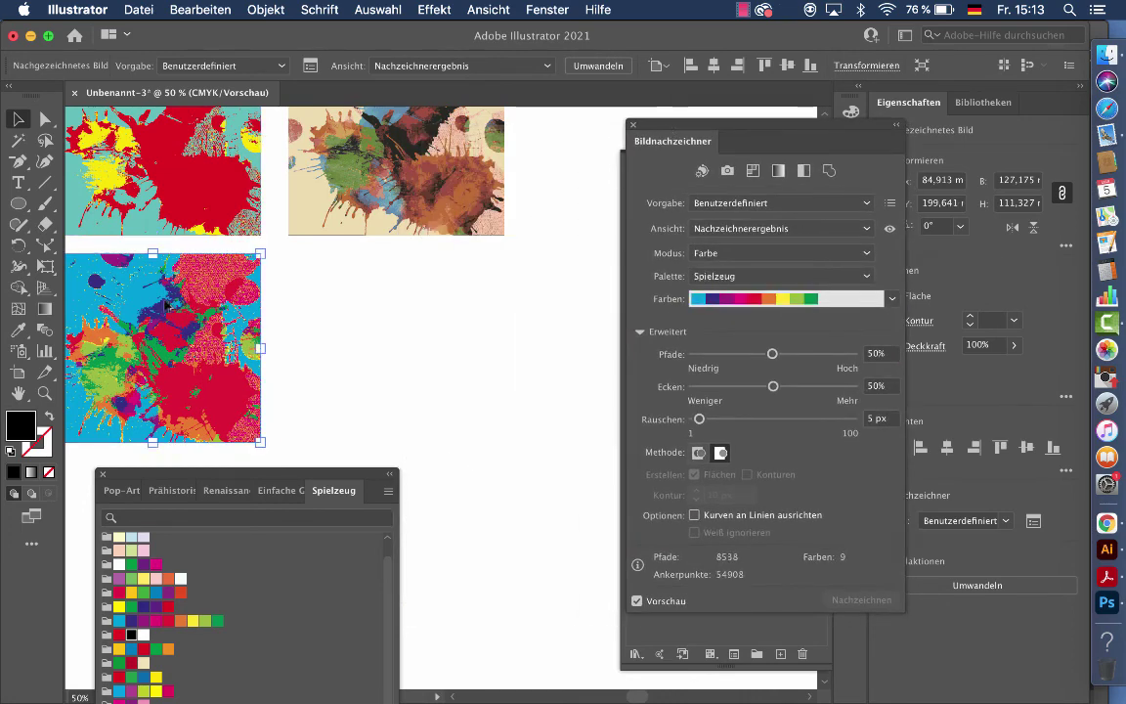
left_click_drag(401, 309, 409, 309)
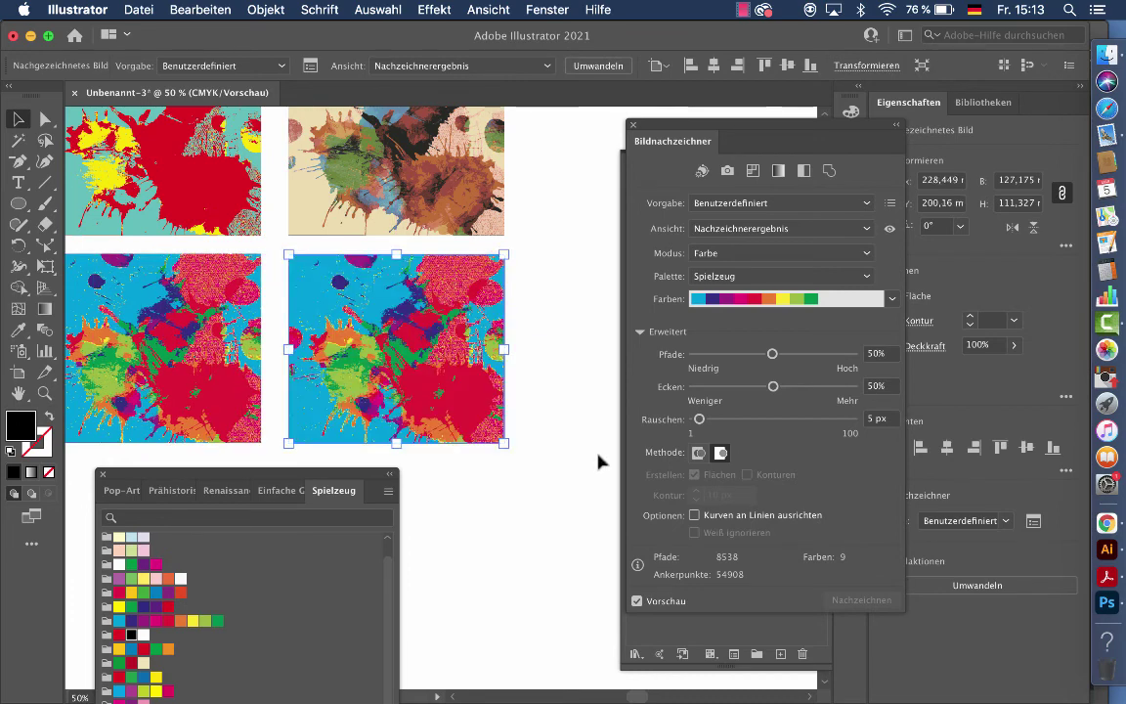
- Set the new copy's palette to Renaissance and limit its colours to the second group, running from dark brown to blue
left_click(866, 254)
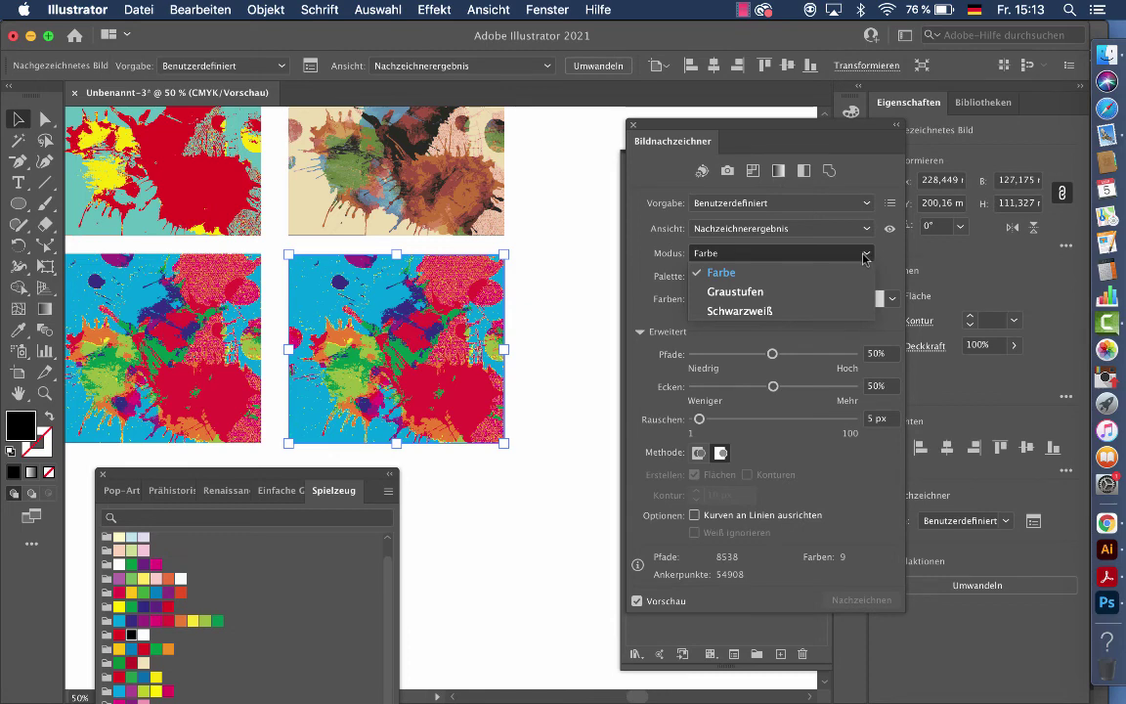
left_click(790, 257)
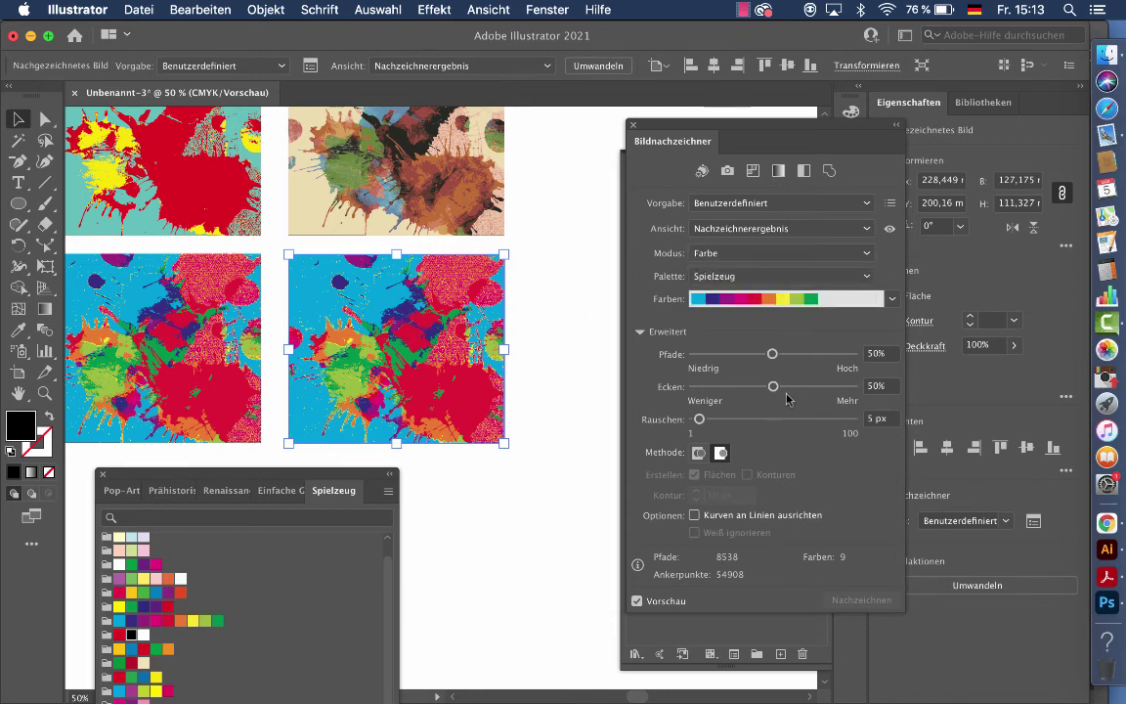
left_click(891, 300)
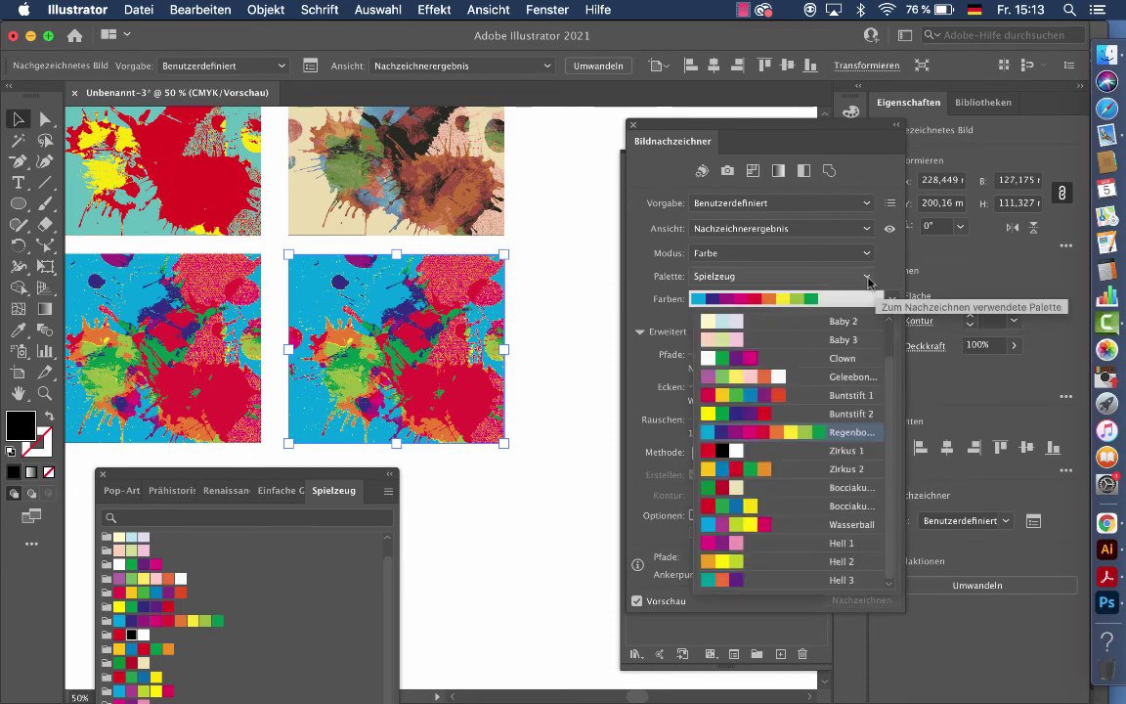
left_click(869, 279)
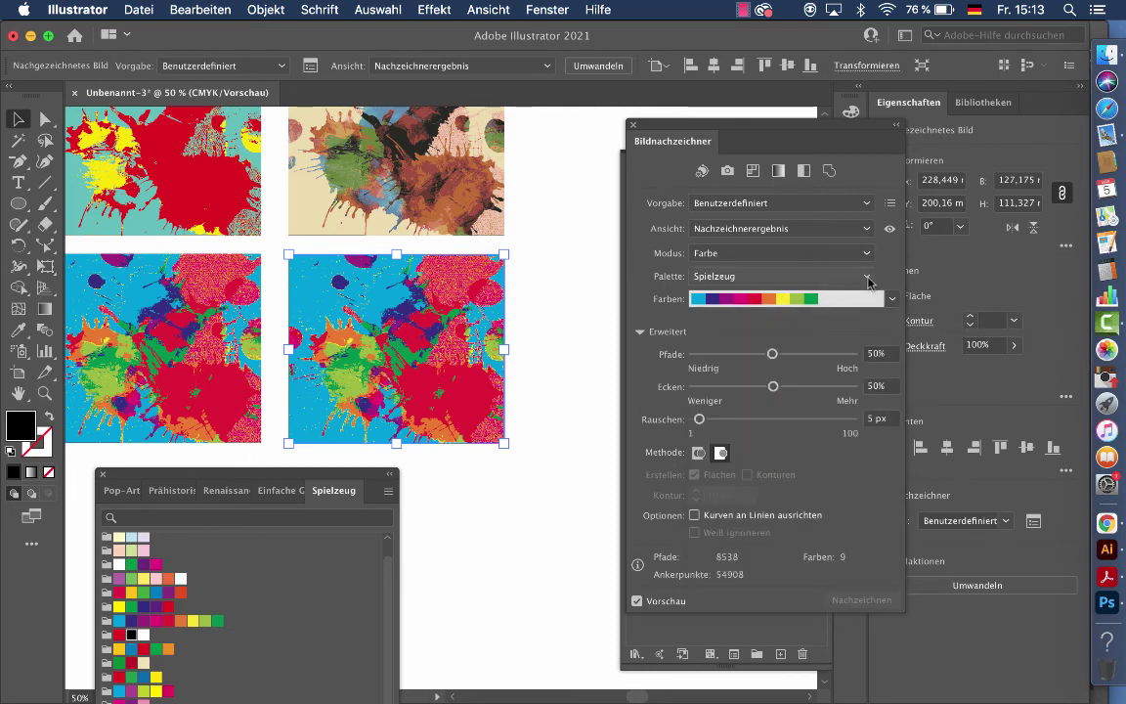
left_click(867, 277)
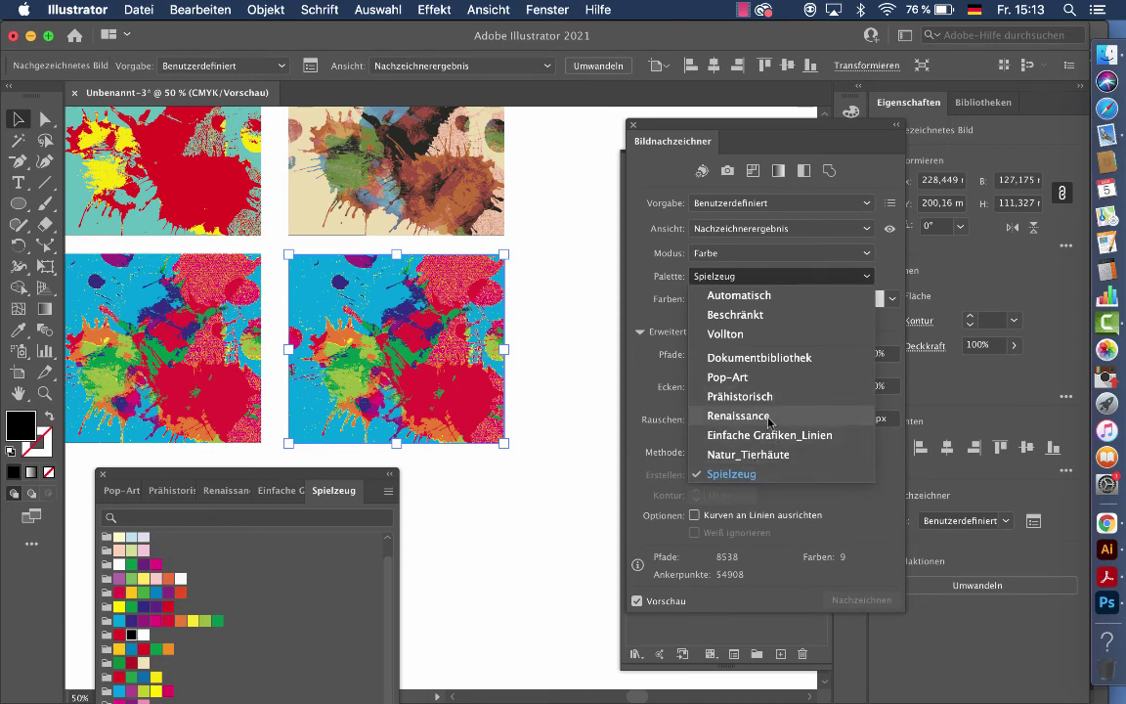
left_click(739, 415)
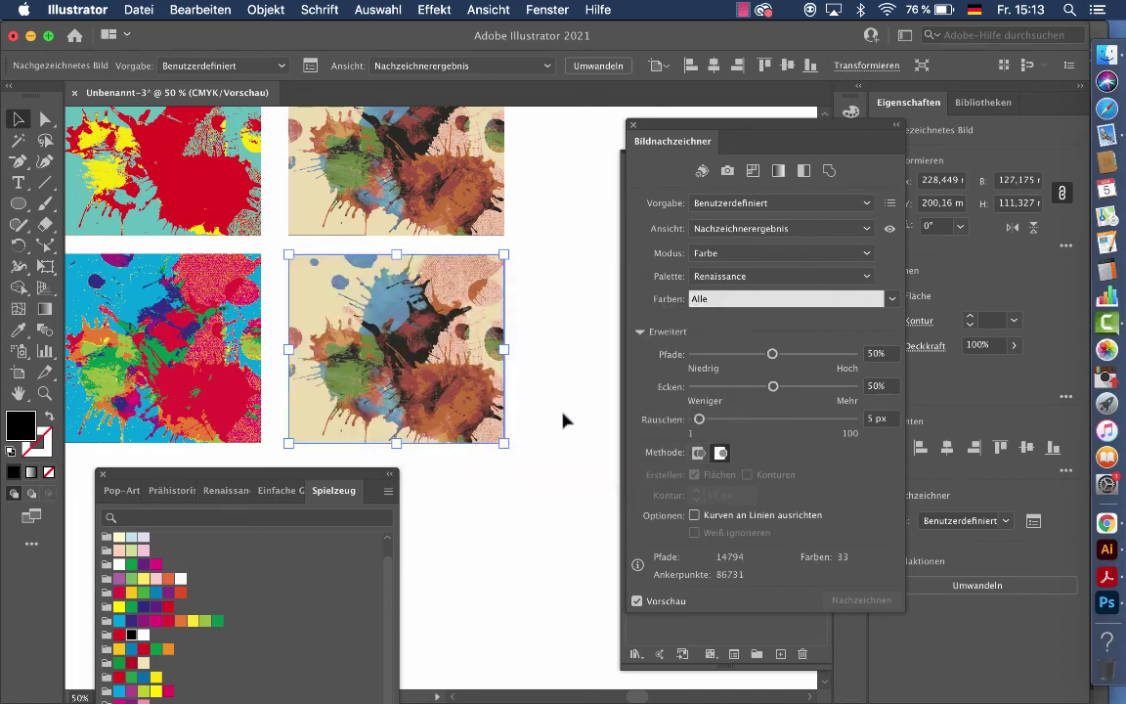
left_click(890, 300)
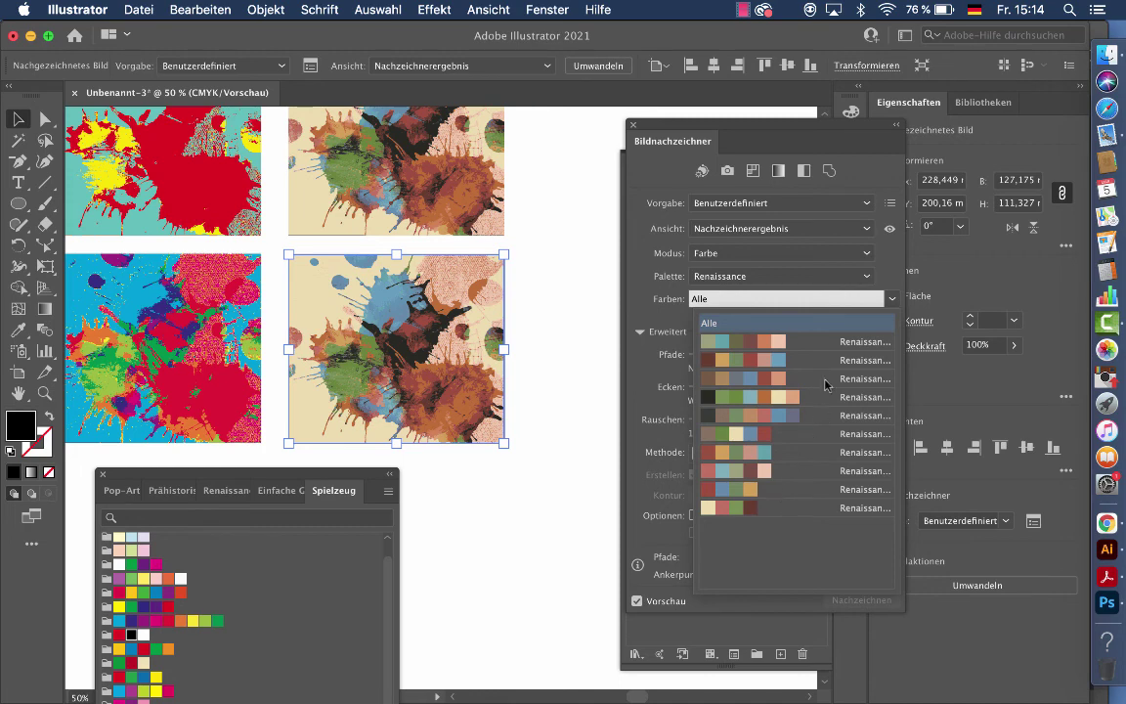
left_click(749, 363)
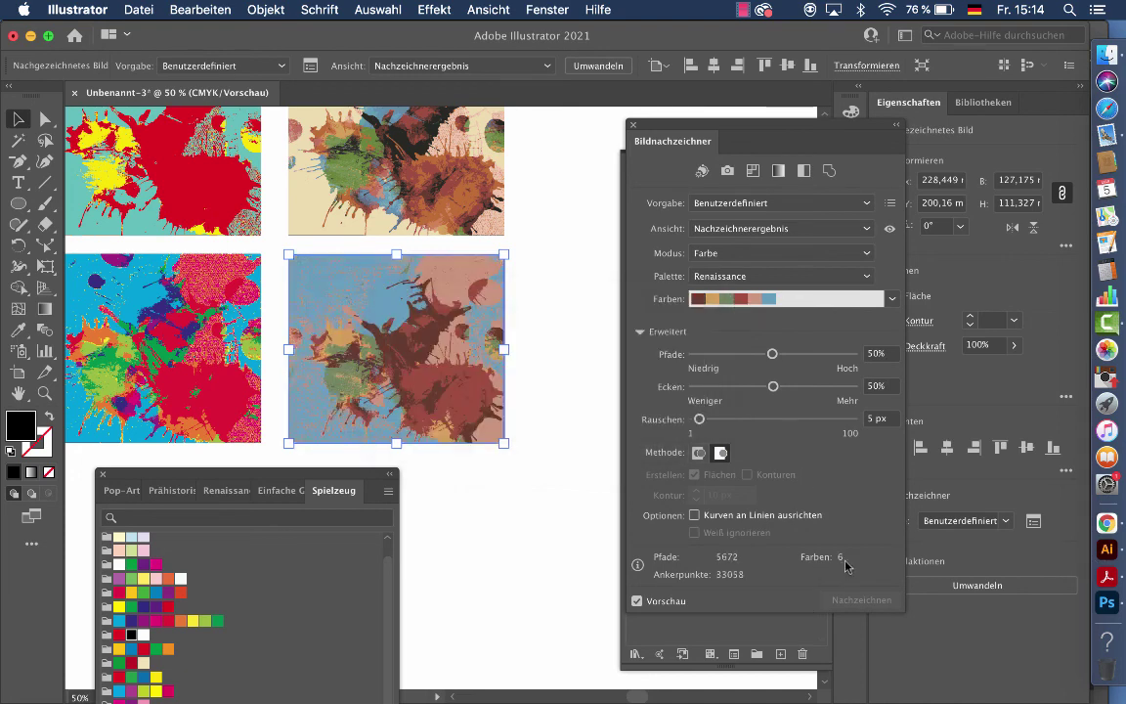
- Compare the four traced colour variants on the artboard
scroll(587, 529, "up", 3)
scroll(587, 529, "left", 2)
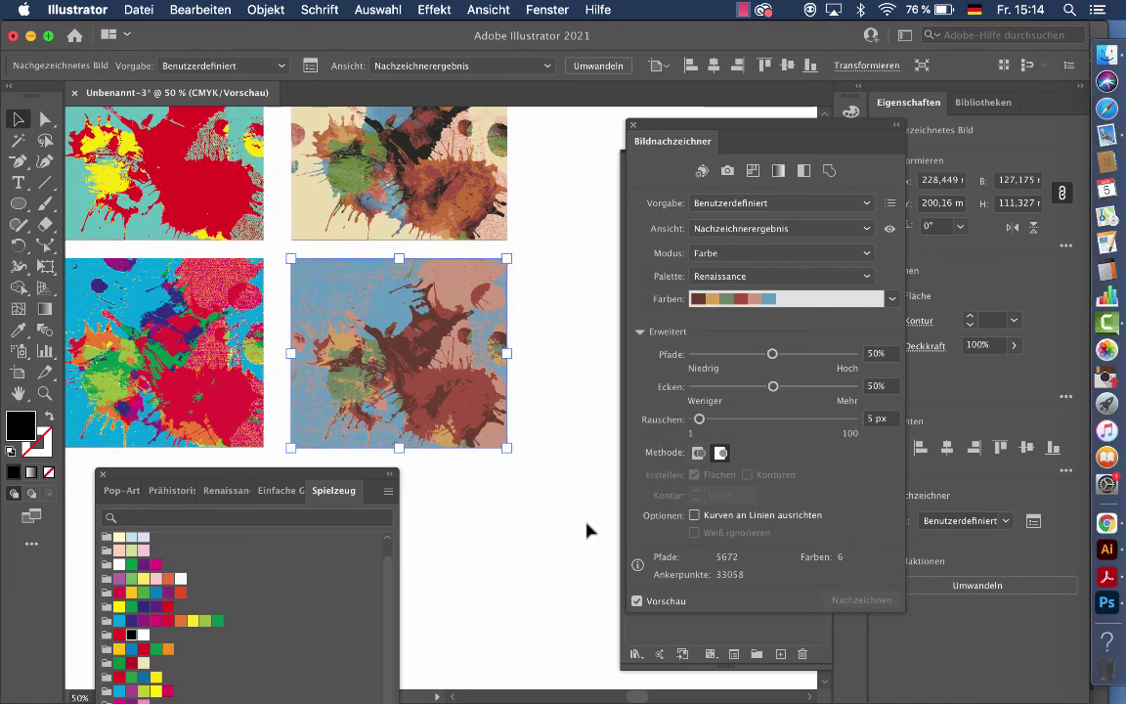
scroll(408, 215, "down", 3)
scroll(408, 215, "right", 1)
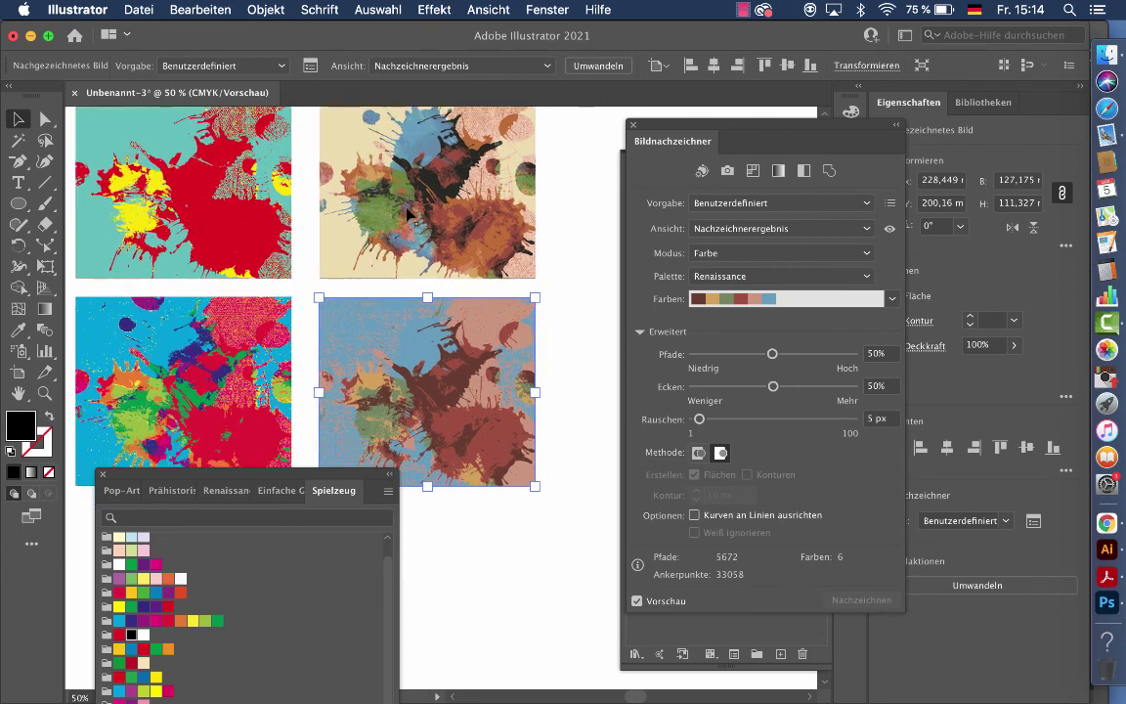
scroll(419, 354, "left", 2)
scroll(418, 354, "down", 1)
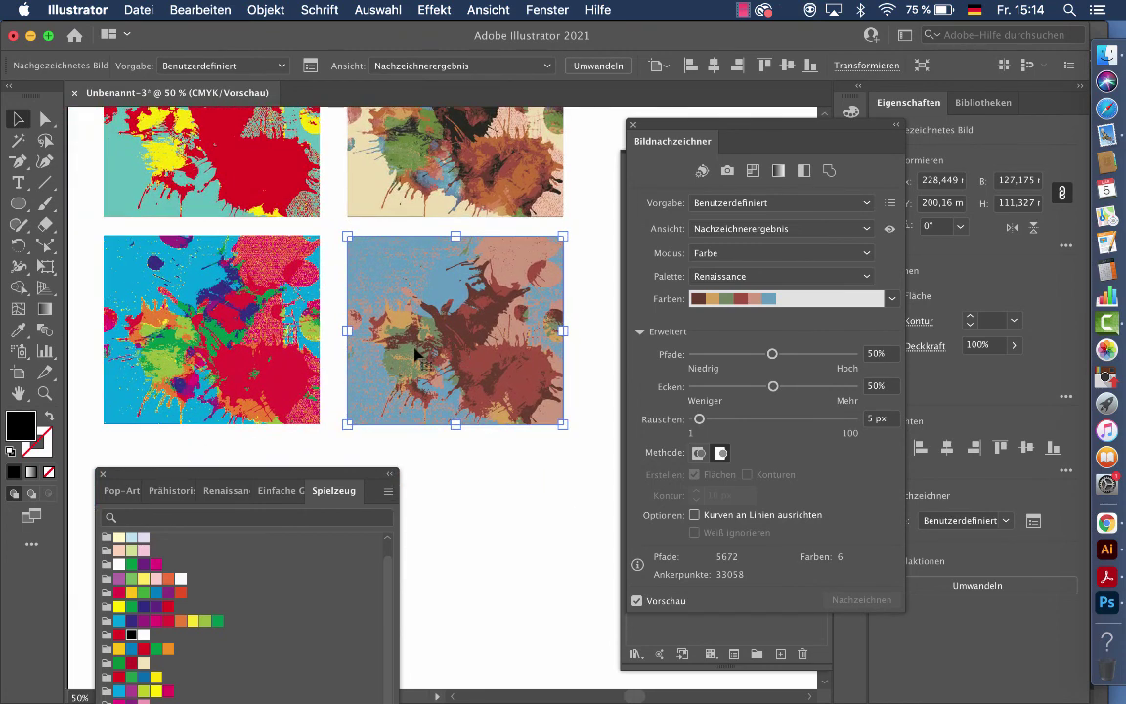
scroll(418, 354, "right", 4)
scroll(418, 354, "up", 1)
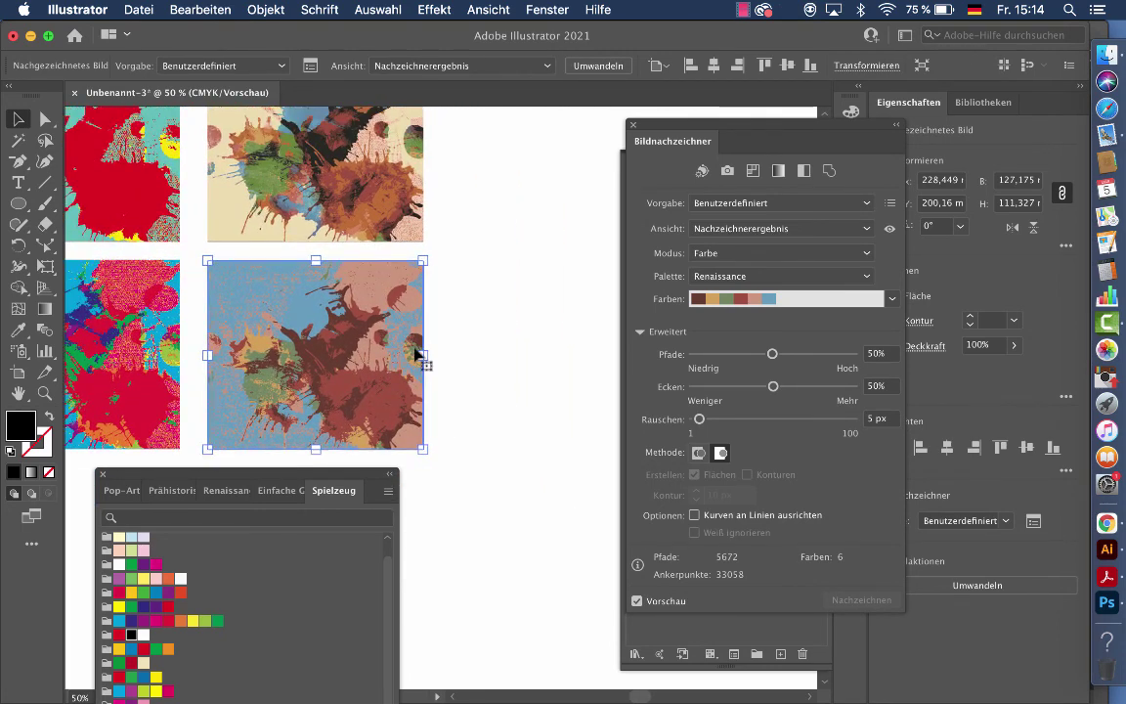
- Move the floating swatch library panel below the artwork so it no longer covers the traced variants, and compare them
scroll(419, 354, "left", 4)
scroll(419, 354, "up", 2)
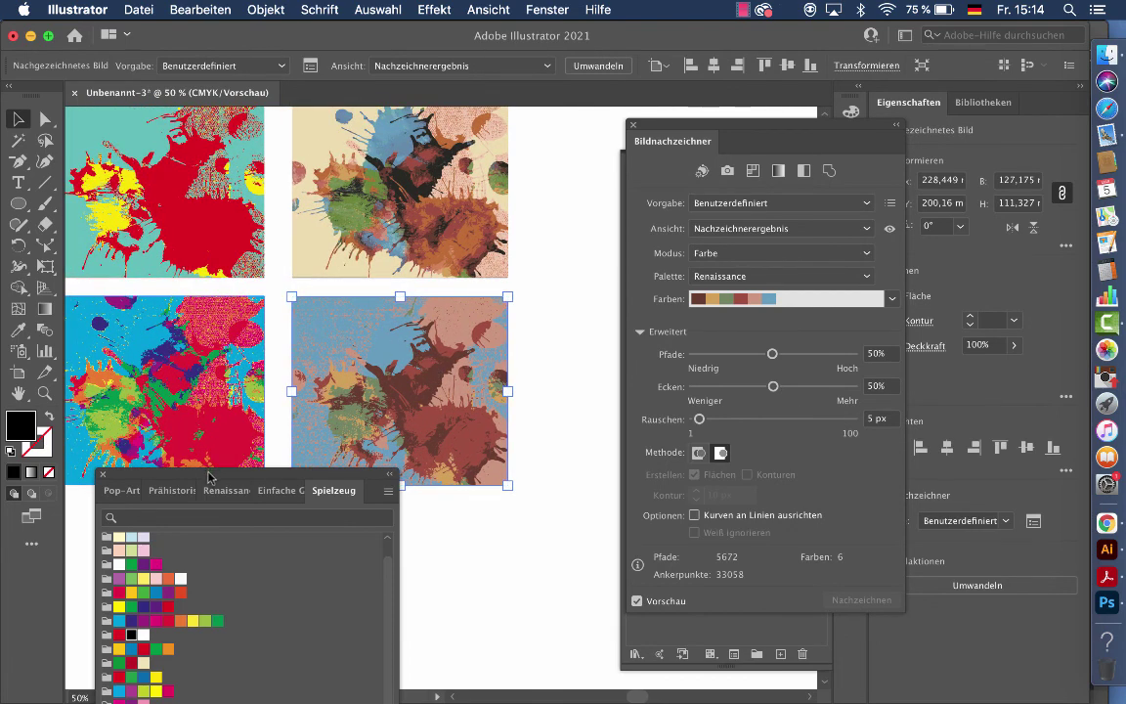
left_click_drag(208, 473, 318, 537)
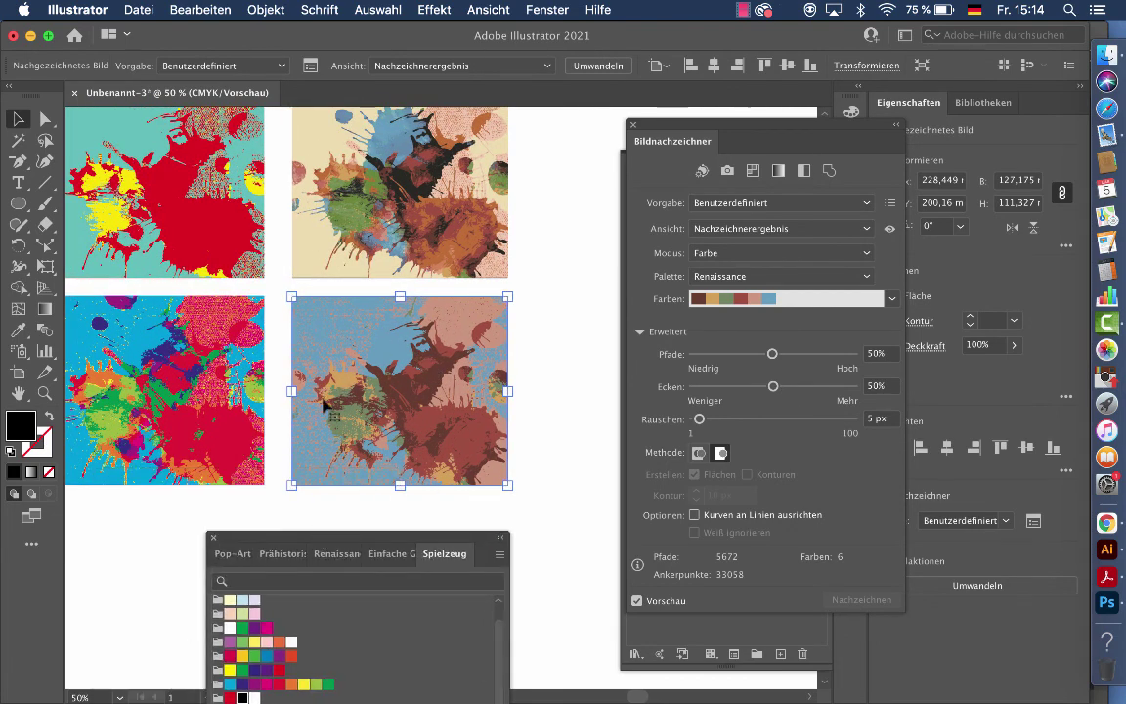
scroll(323, 391, "right", 2)
scroll(323, 391, "down", 1)
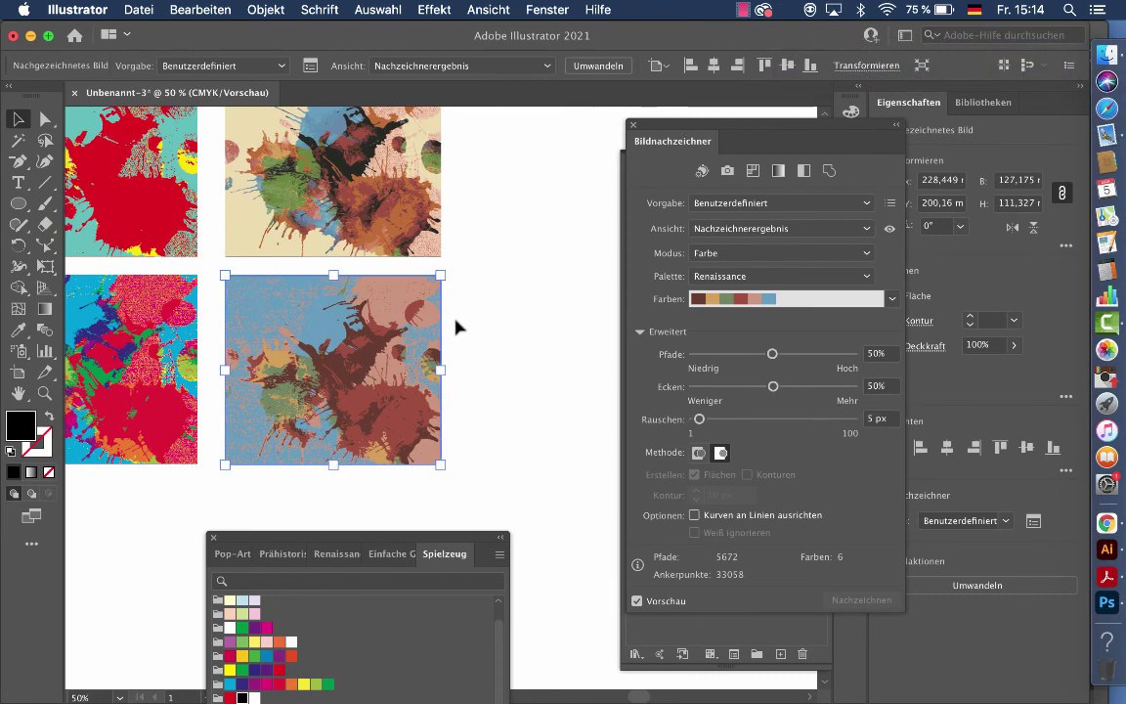
scroll(450, 328, "left", 2)
scroll(450, 328, "up", 1)
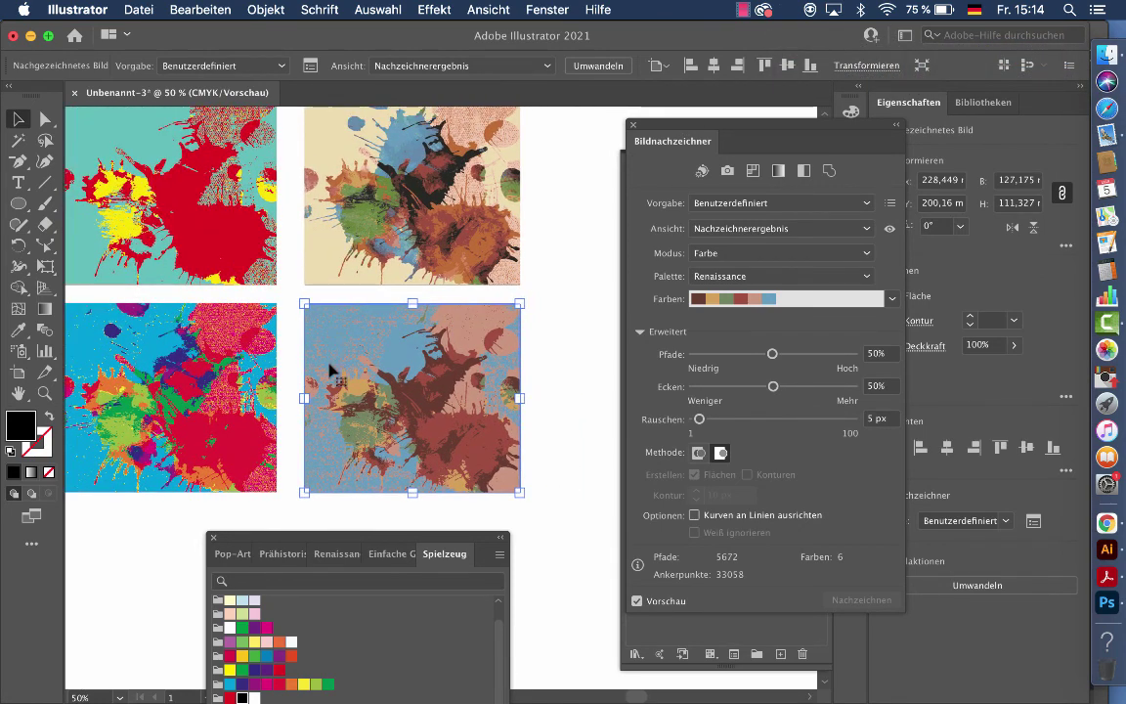
- Expand the upper Pop-Art trace, the rainbow-coloured Spielzeug trace and the lower Renaissance trace into vector paths
left_click(214, 254)
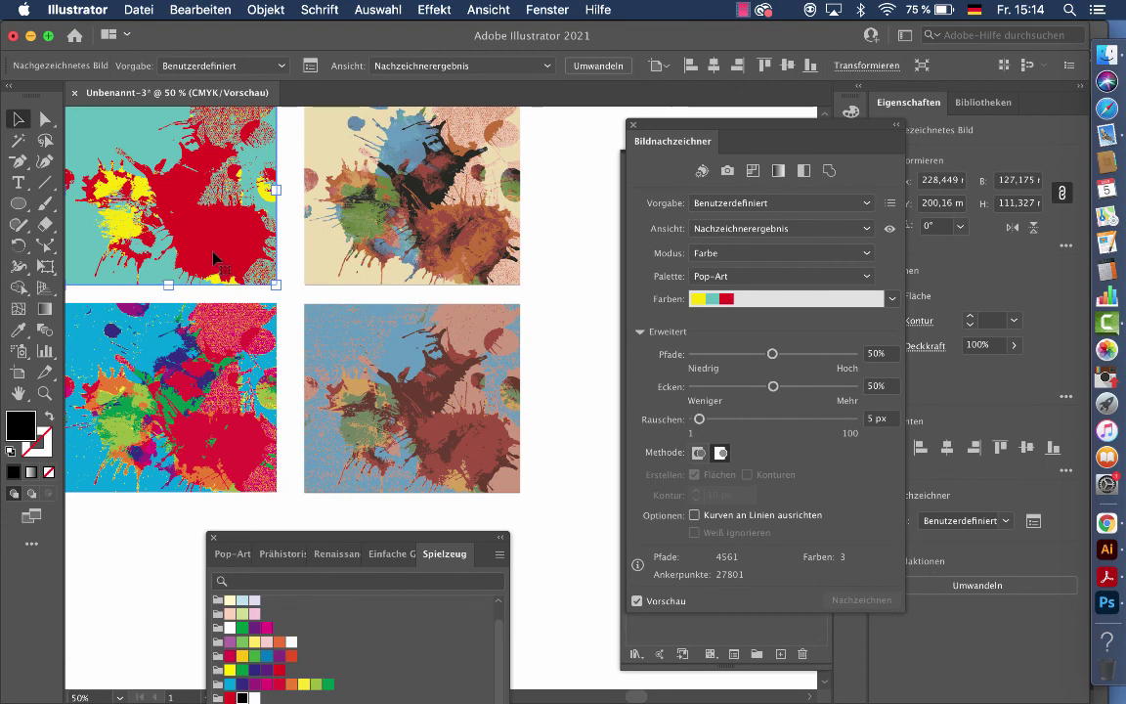
left_click(599, 66)
left_click(201, 337)
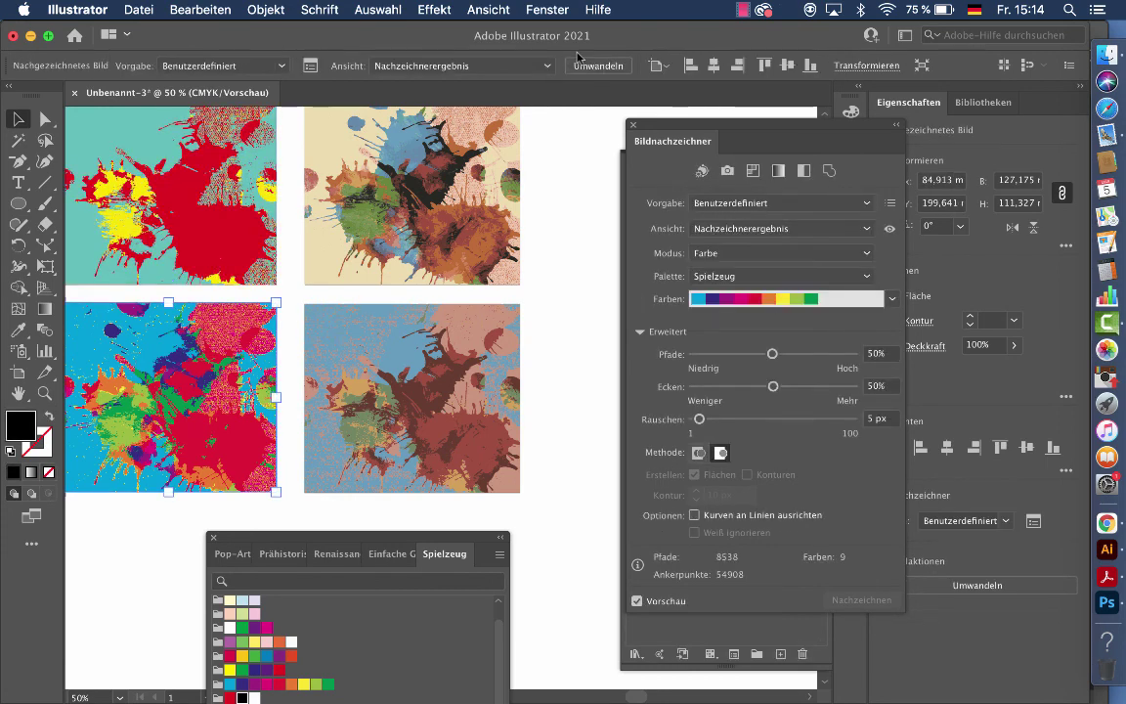
left_click(599, 66)
left_click(391, 339)
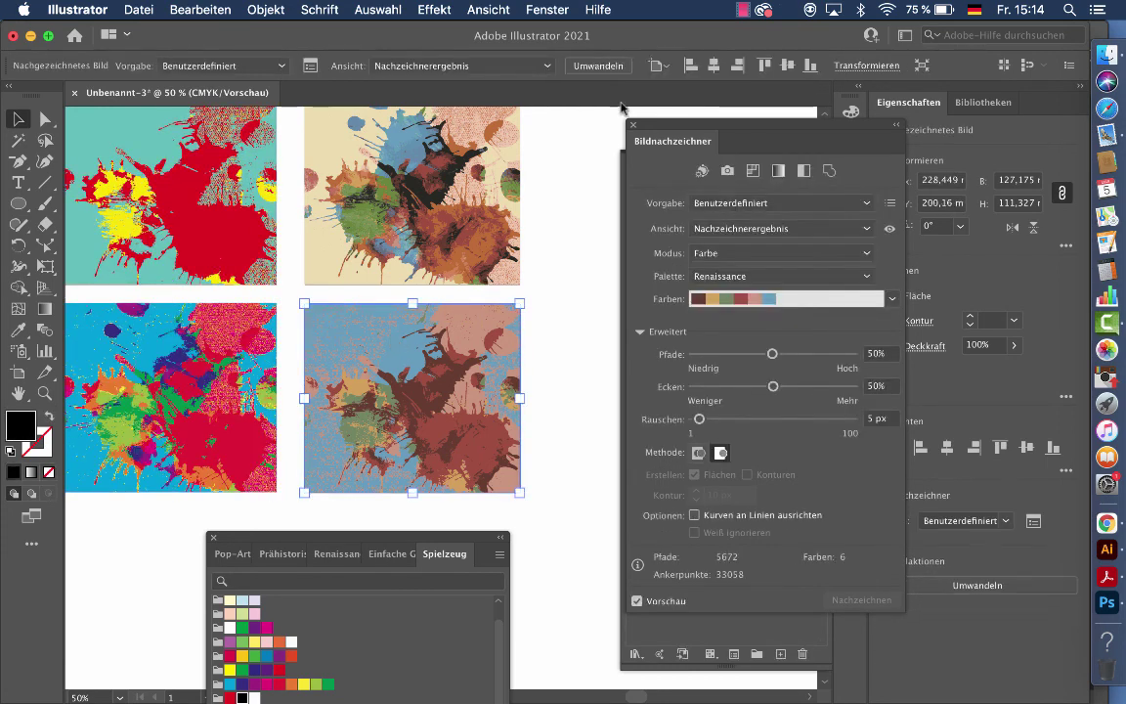
left_click(595, 63)
scroll(501, 411, "right", 3)
scroll(500, 411, "down", 1)
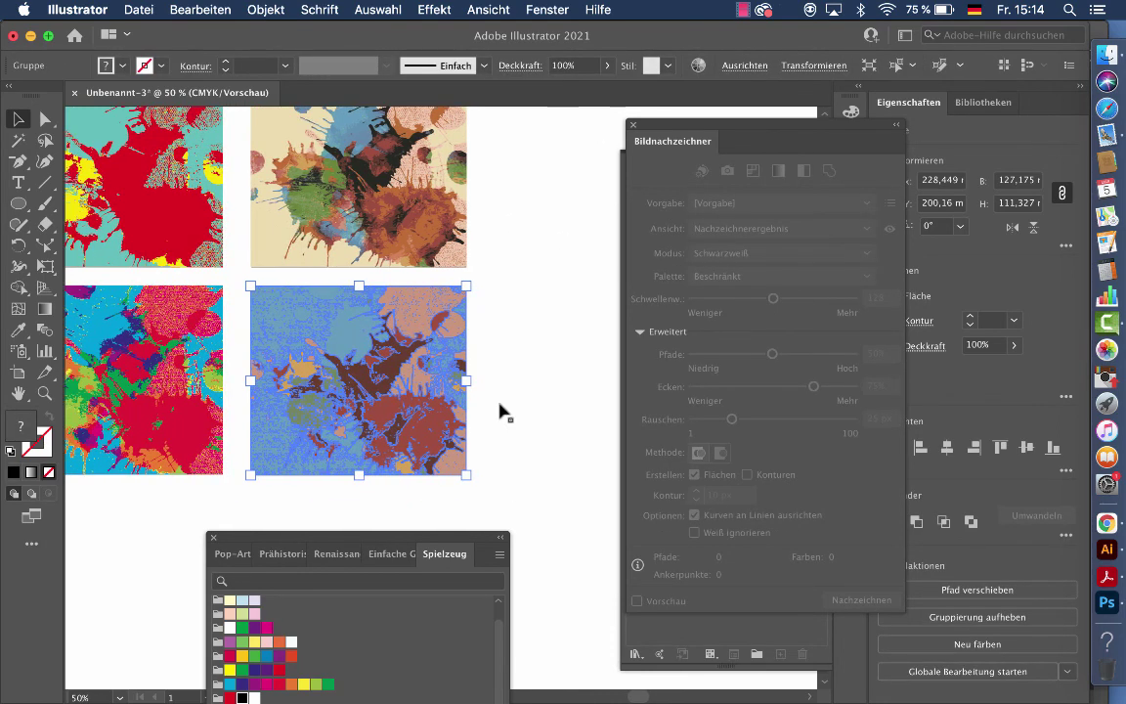
scroll(459, 423, "left", 5)
scroll(459, 422, "up", 4)
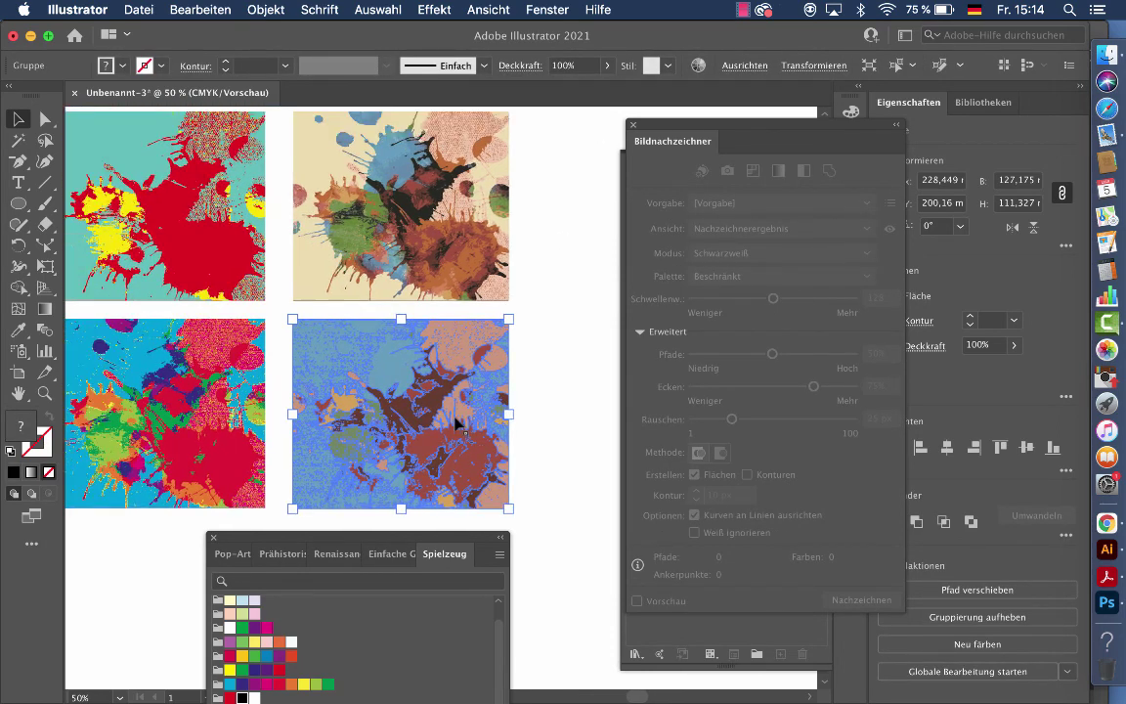
left_click(745, 12)
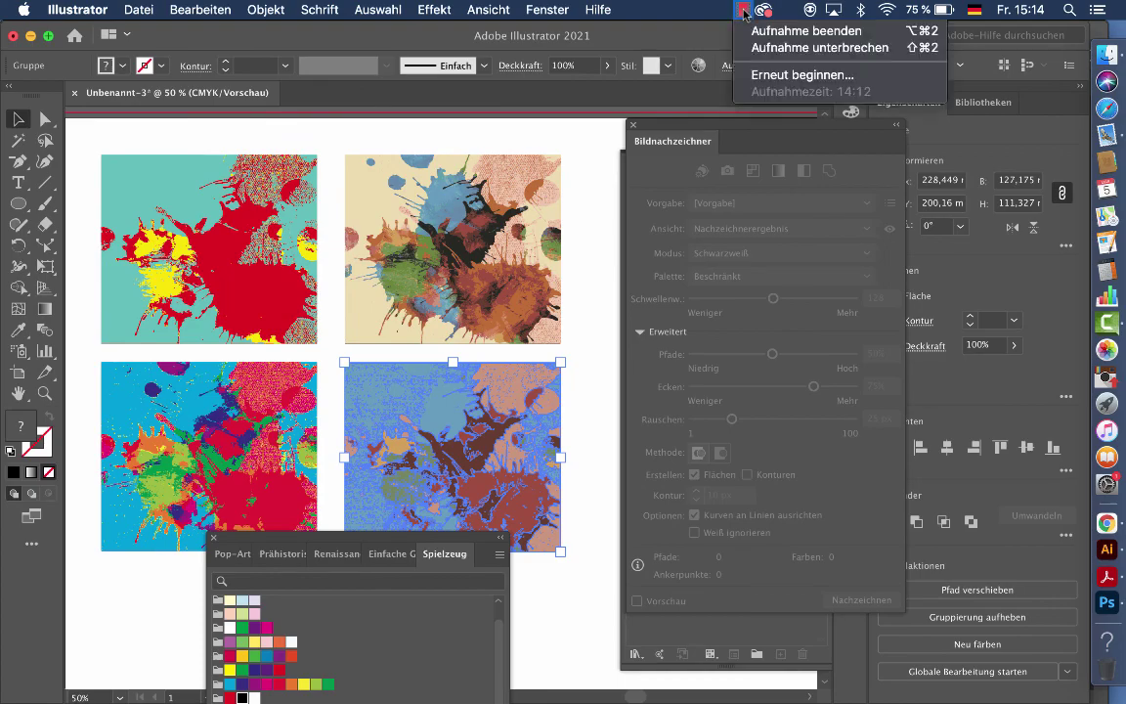